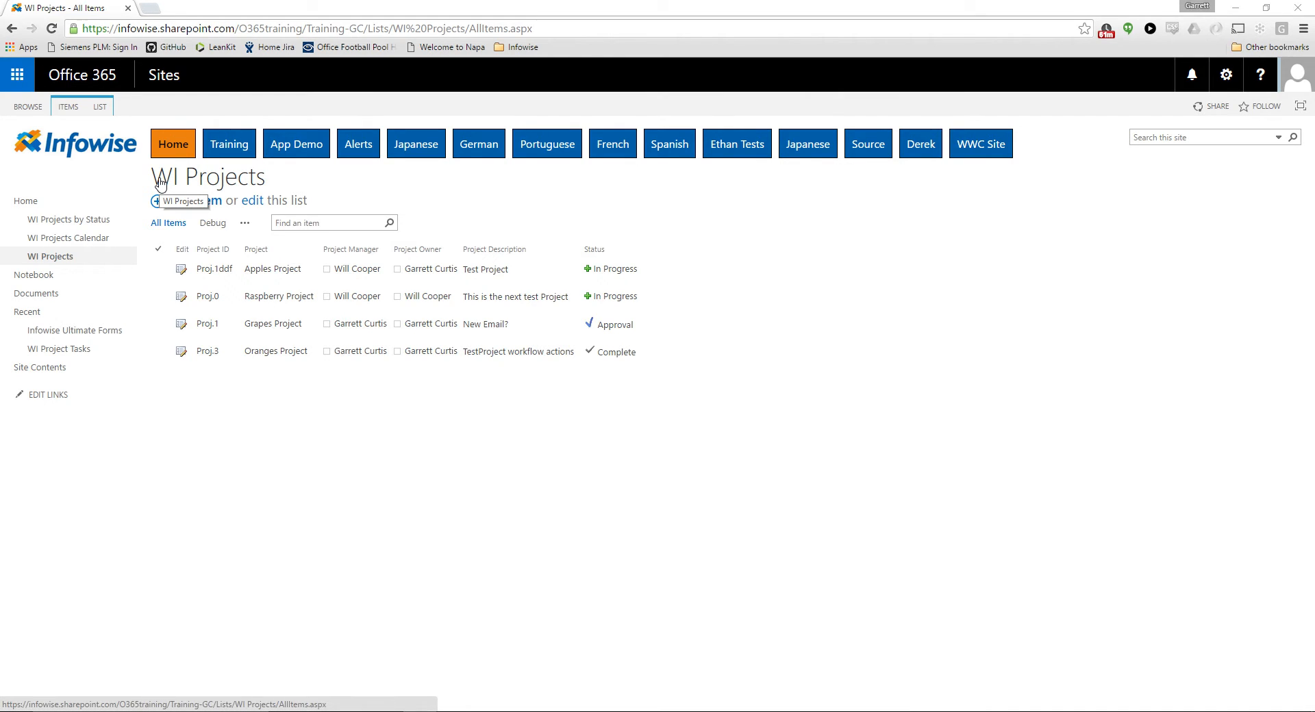
Open the Apples Project item for editing and show its Updates section with the project tasks
{"action": "left_click", "coordinate": [184, 276]}
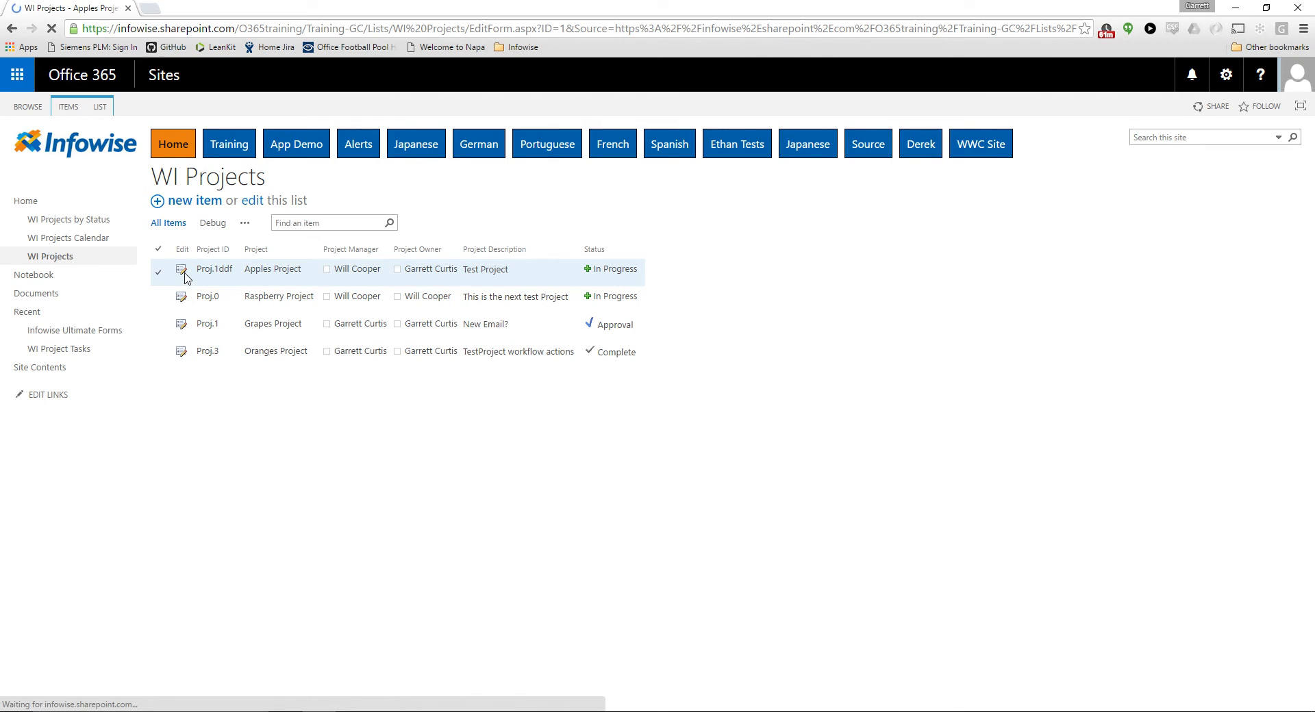
{"action": "left_click", "coordinate": [397, 224]}
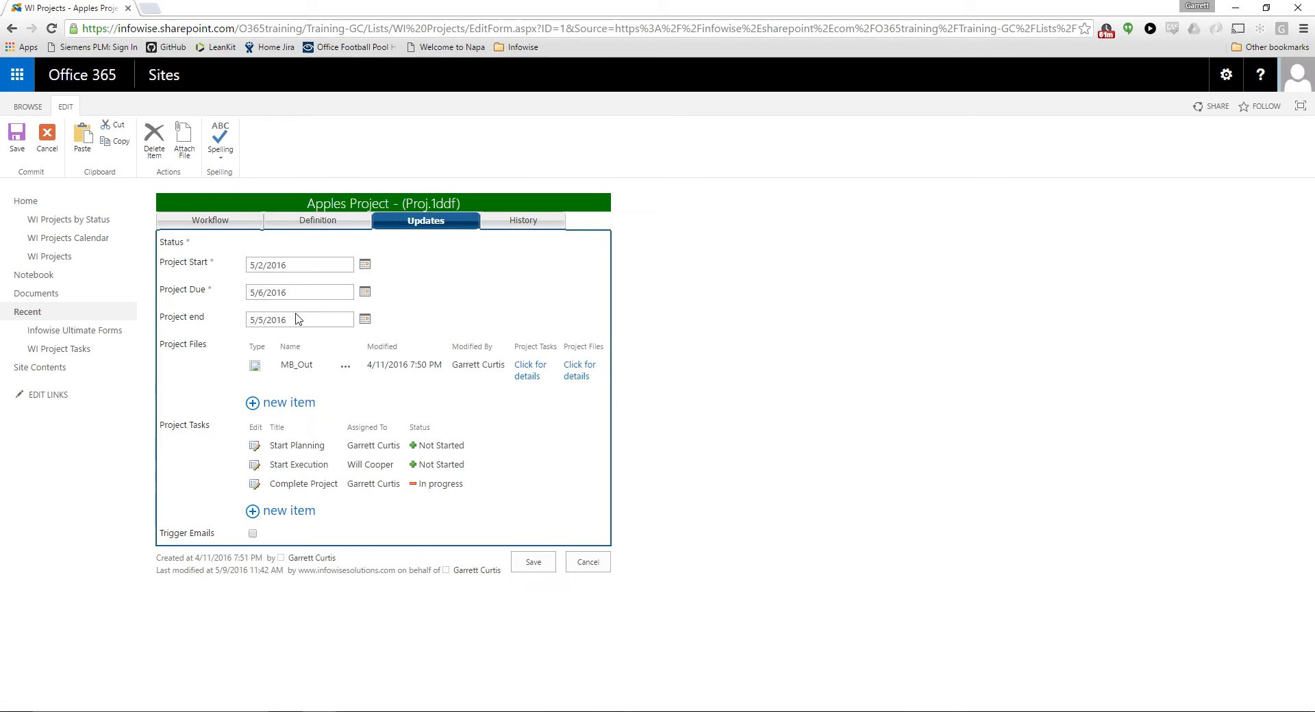
{"action": "triple_click", "coordinate": [216, 427]}
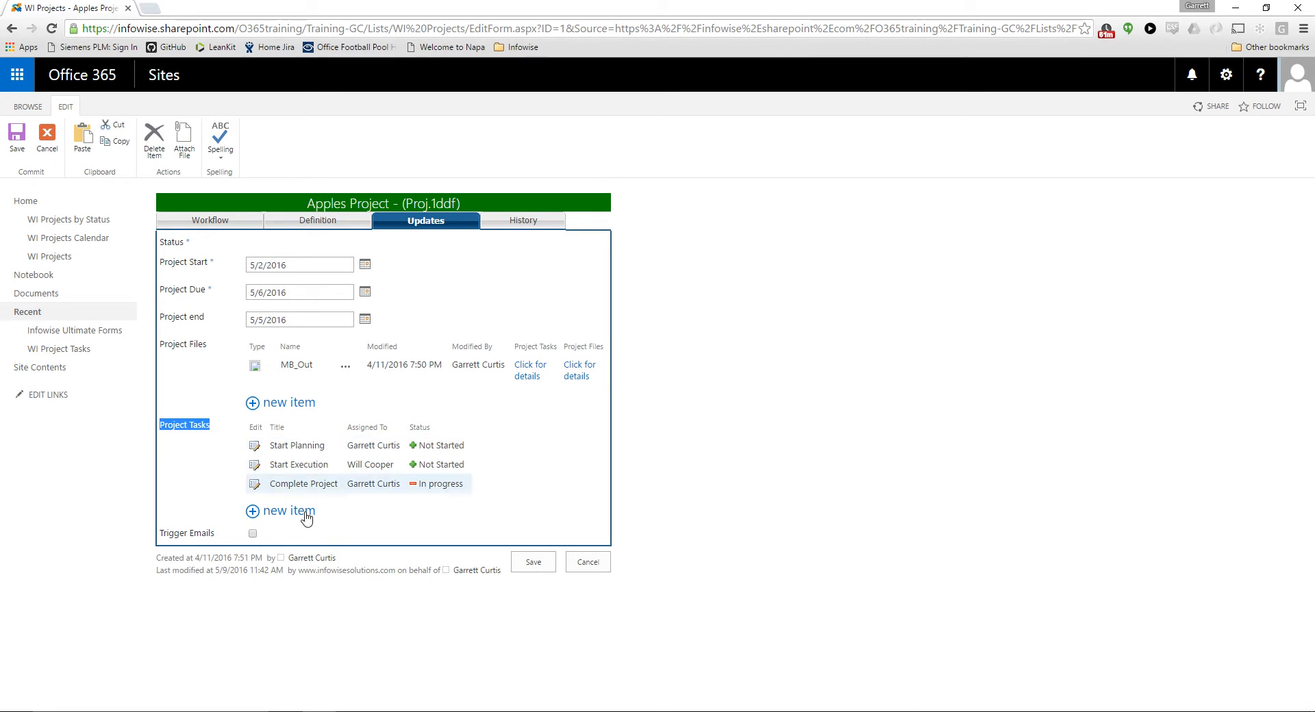
Add a project task titled Get Coffee, assigned to the project's manager with status Not Started, and save the Apples Project
{"action": "left_click", "coordinate": [283, 509]}
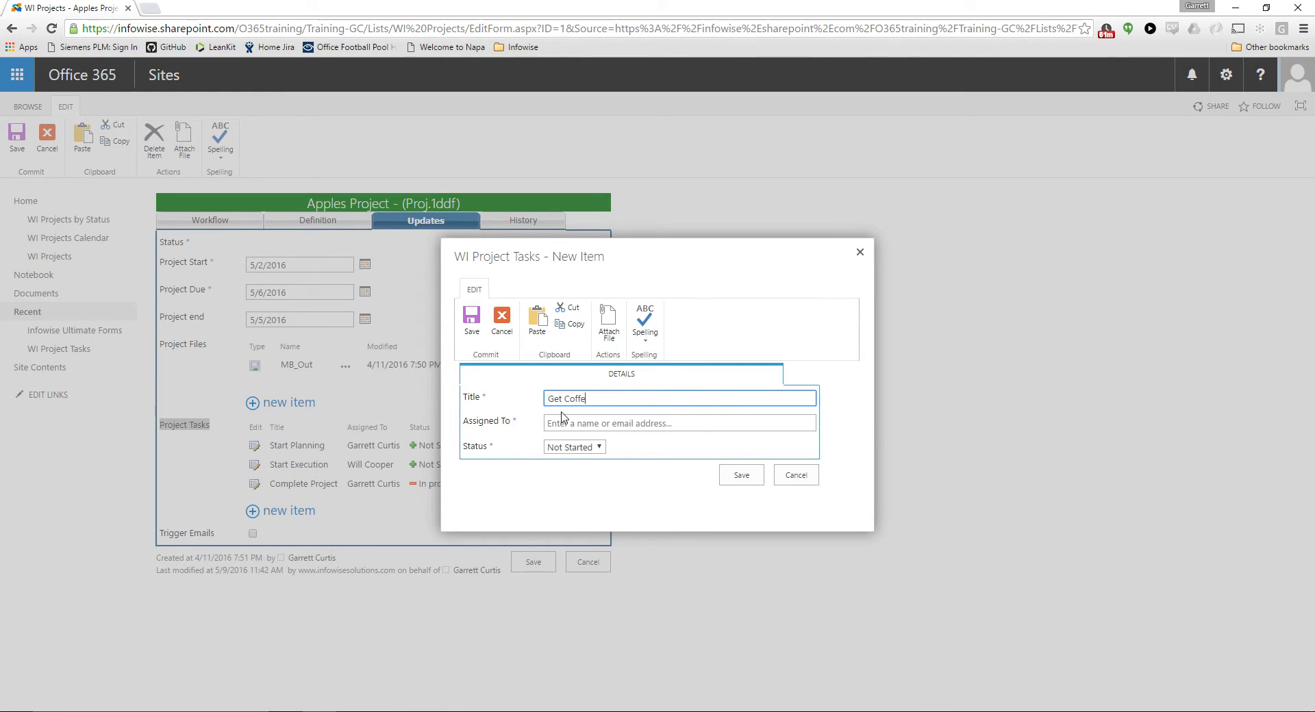
{"action": "left_click", "coordinate": [602, 423]}
{"action": "type", "text": "wi"}
{"action": "left_click", "coordinate": [599, 445]}
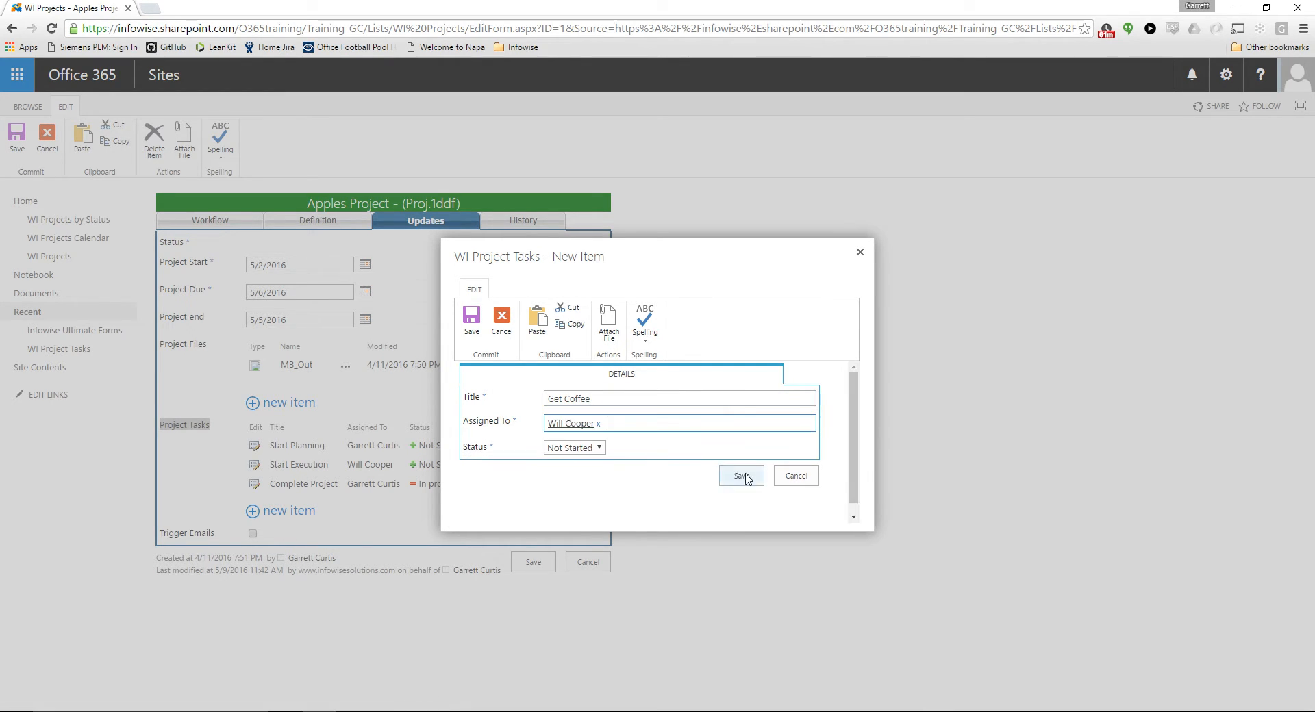
{"action": "left_click", "coordinate": [745, 478]}
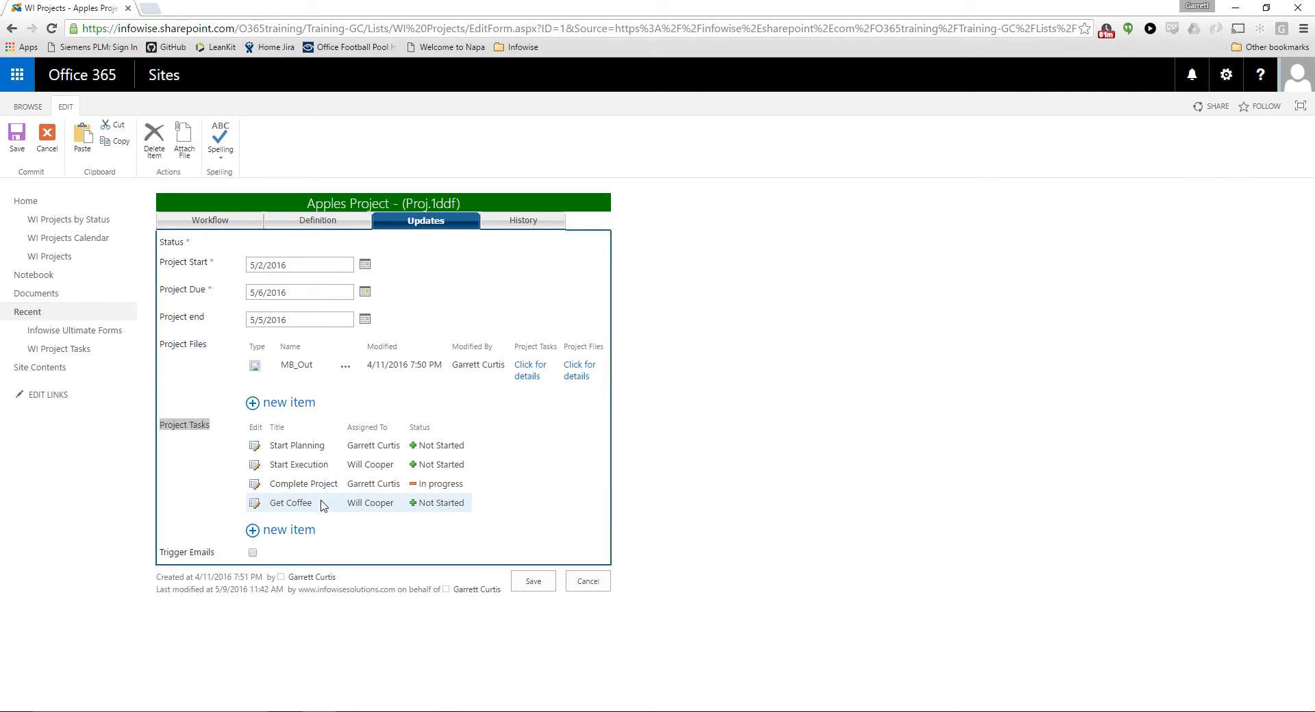
{"action": "left_click", "coordinate": [187, 439]}
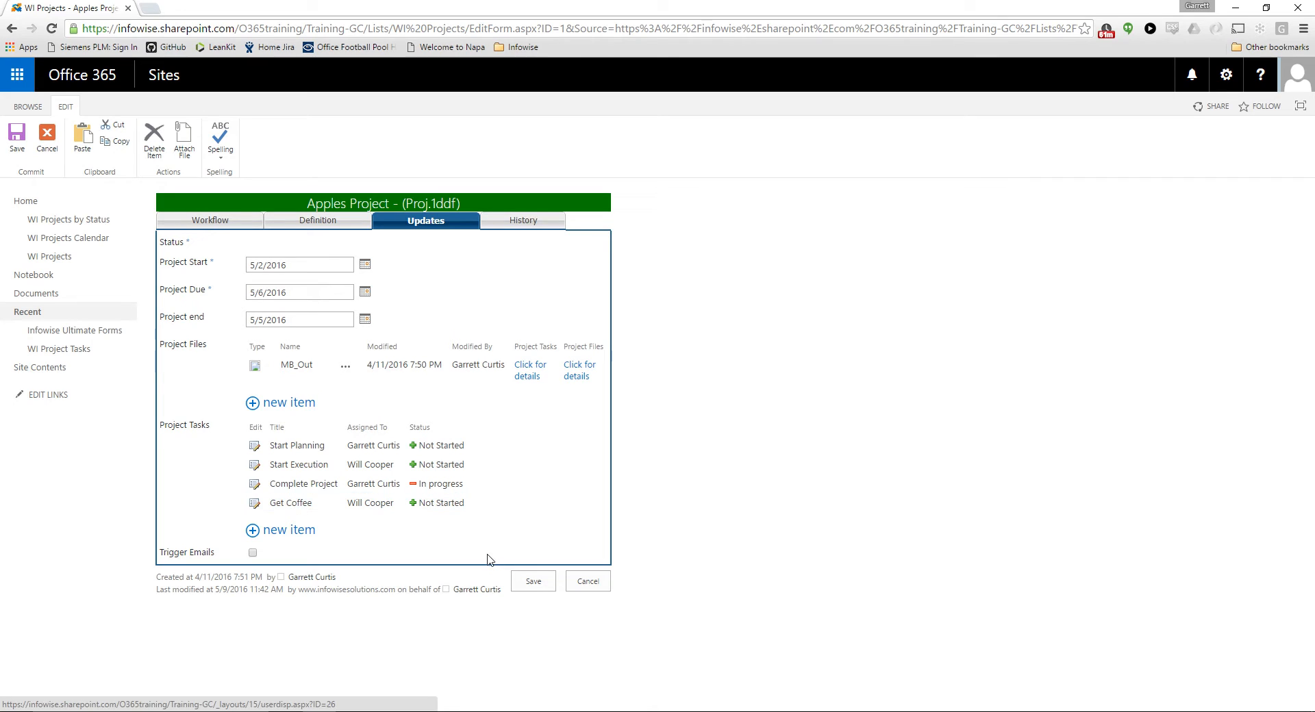
{"action": "left_click", "coordinate": [524, 582]}
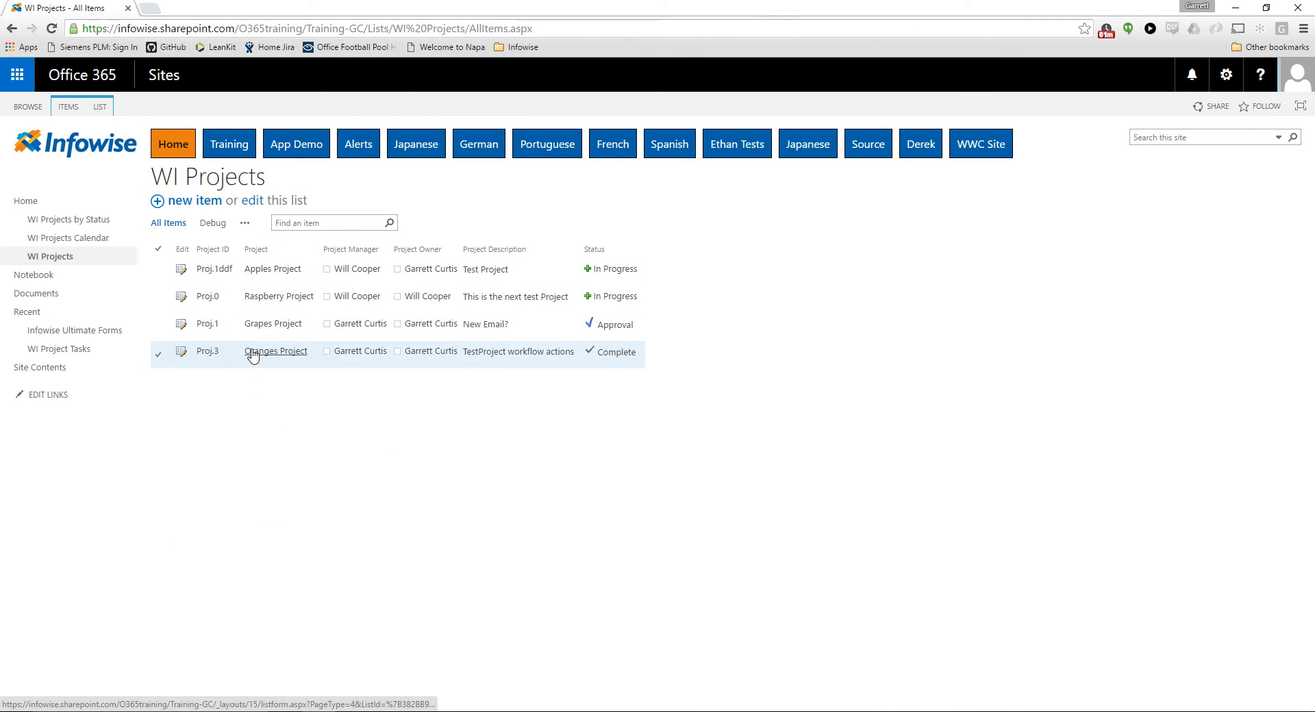
Review the project tasks in the Grapes Project's Updates section, leaving the form without changes
{"action": "left_click", "coordinate": [182, 326]}
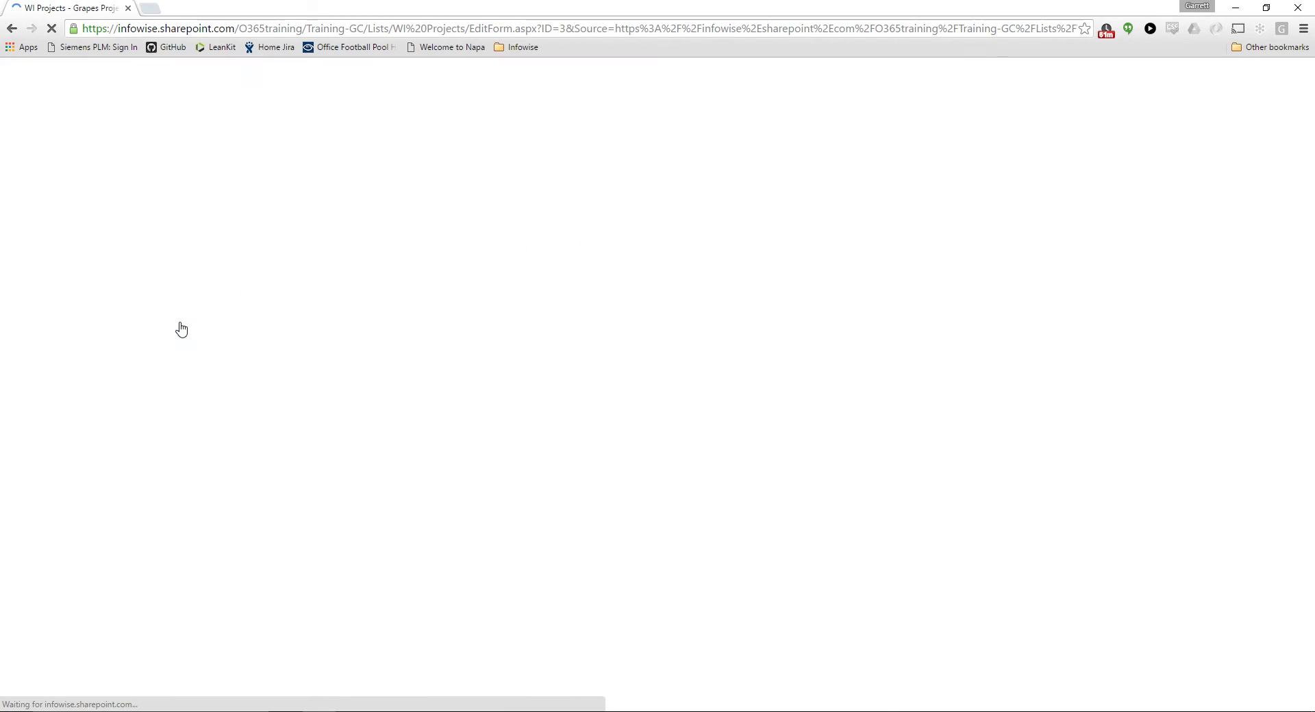
{"action": "left_click", "coordinate": [424, 229]}
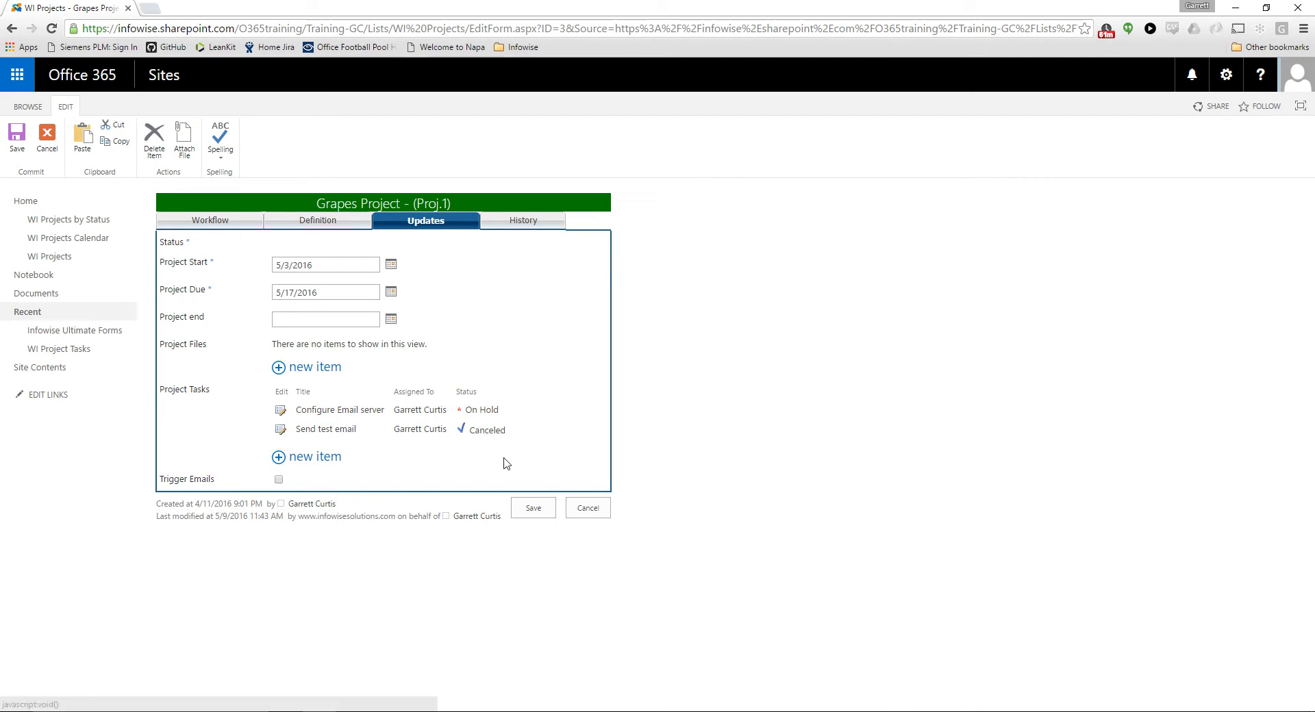
{"action": "left_click", "coordinate": [582, 508]}
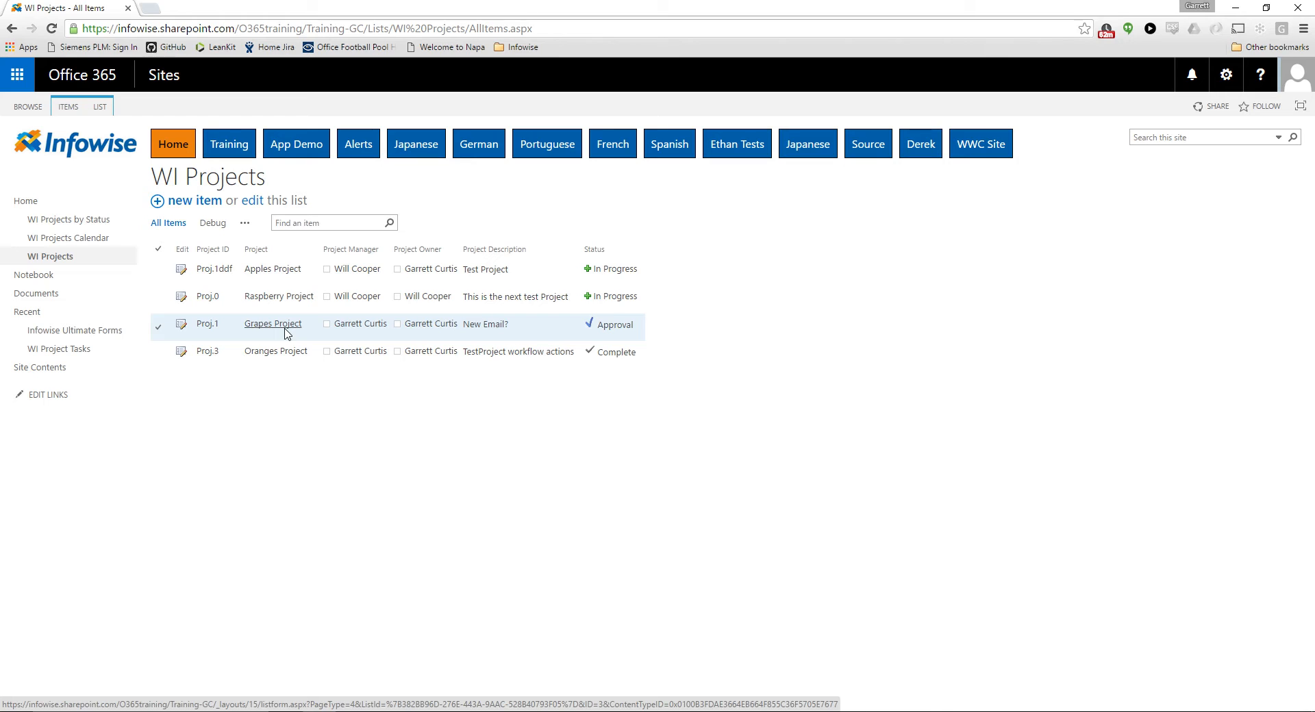
In the WI Project Tasks list's Debug view, set the Get Coffee task's Parent ID to 3 and finish quick editing
{"action": "left_click", "coordinate": [70, 353]}
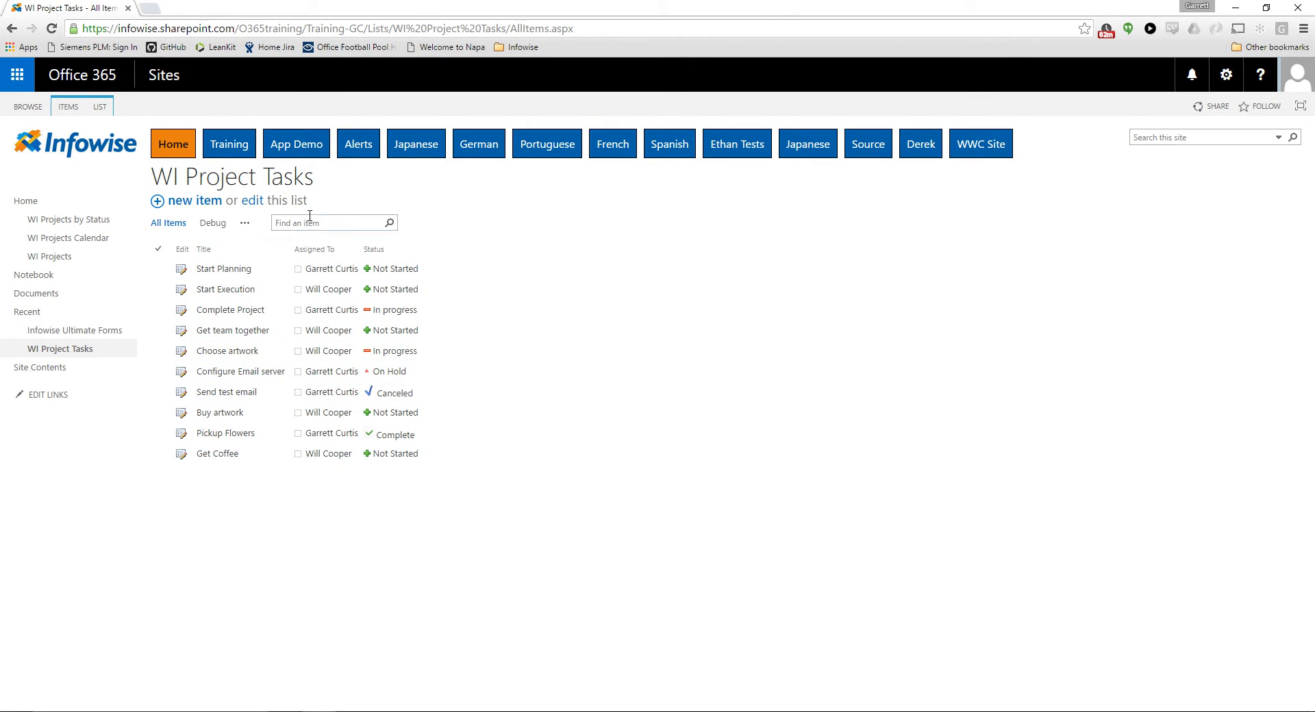
{"action": "left_click", "coordinate": [214, 225]}
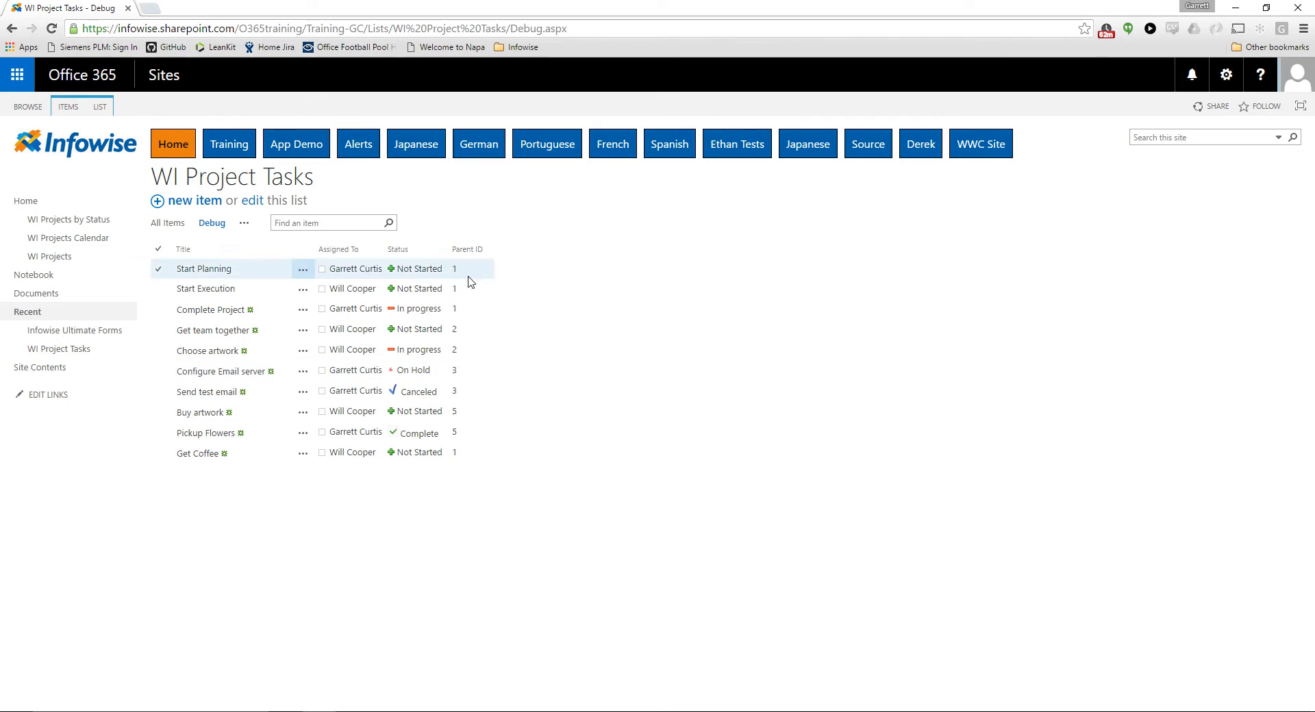
{"action": "left_click", "coordinate": [100, 108]}
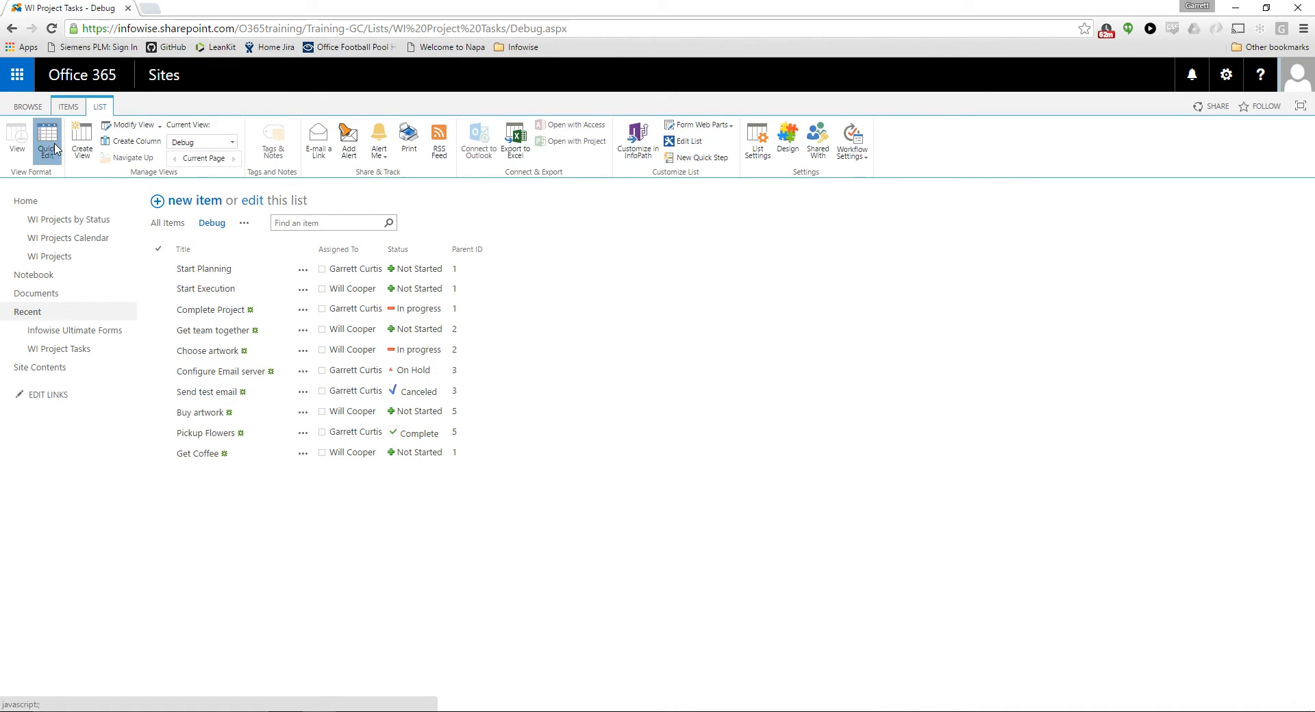
{"action": "left_click", "coordinate": [48, 144]}
{"action": "left_click", "coordinate": [609, 464]}
{"action": "left_click", "coordinate": [610, 464]}
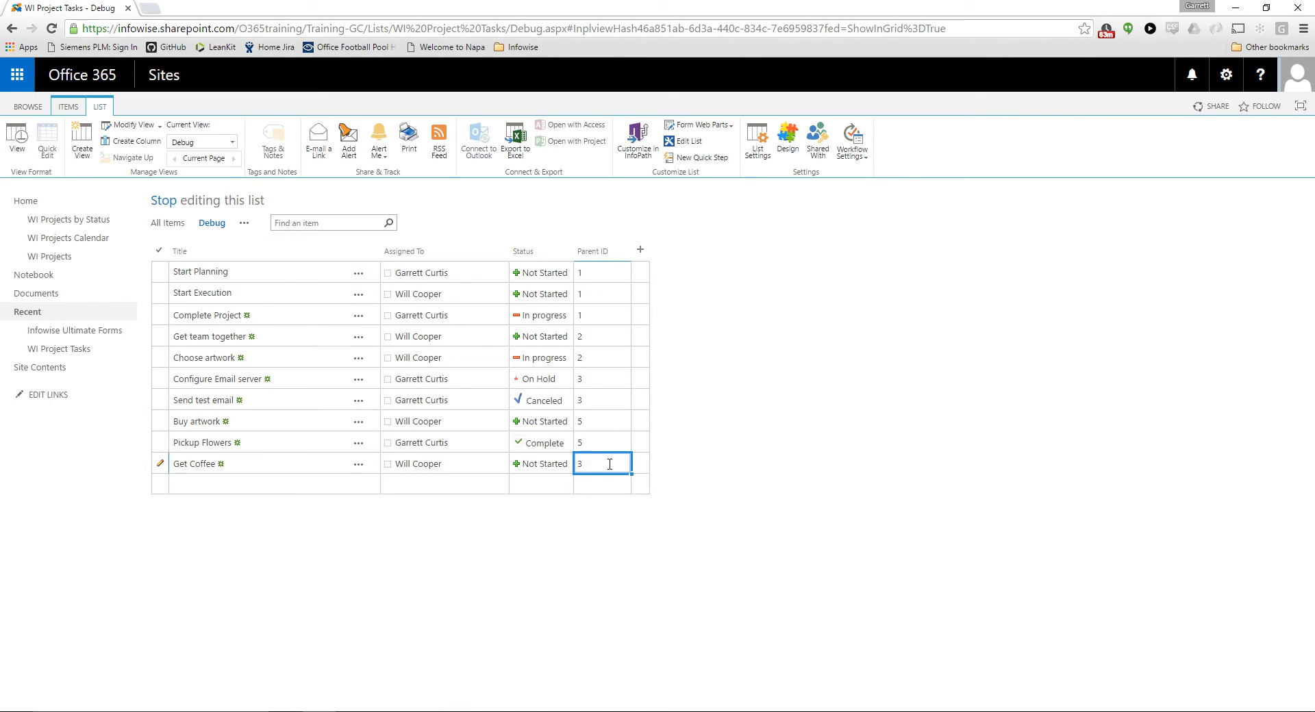
{"action": "left_click", "coordinate": [641, 464]}
{"action": "left_click", "coordinate": [14, 140]}
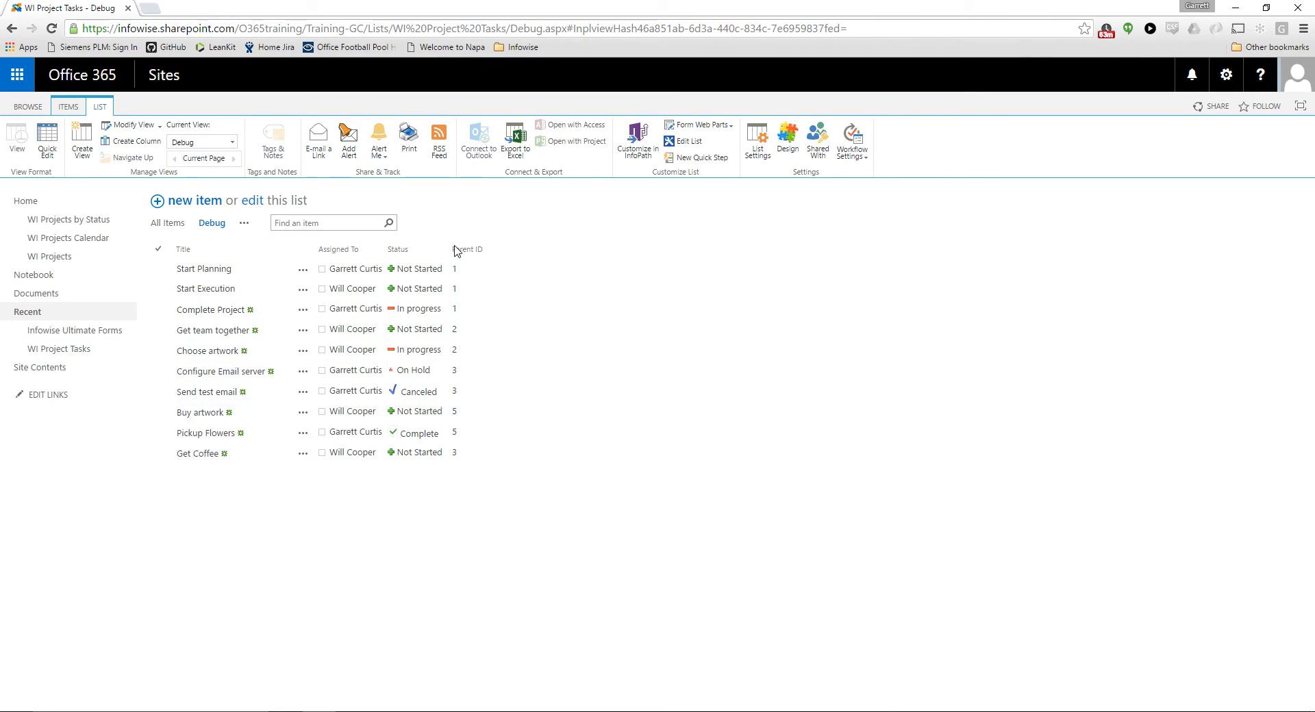
Check the project tasks in the Apples Project's Updates section of the WI Projects list, leaving the form without changes
{"action": "left_click", "coordinate": [71, 260]}
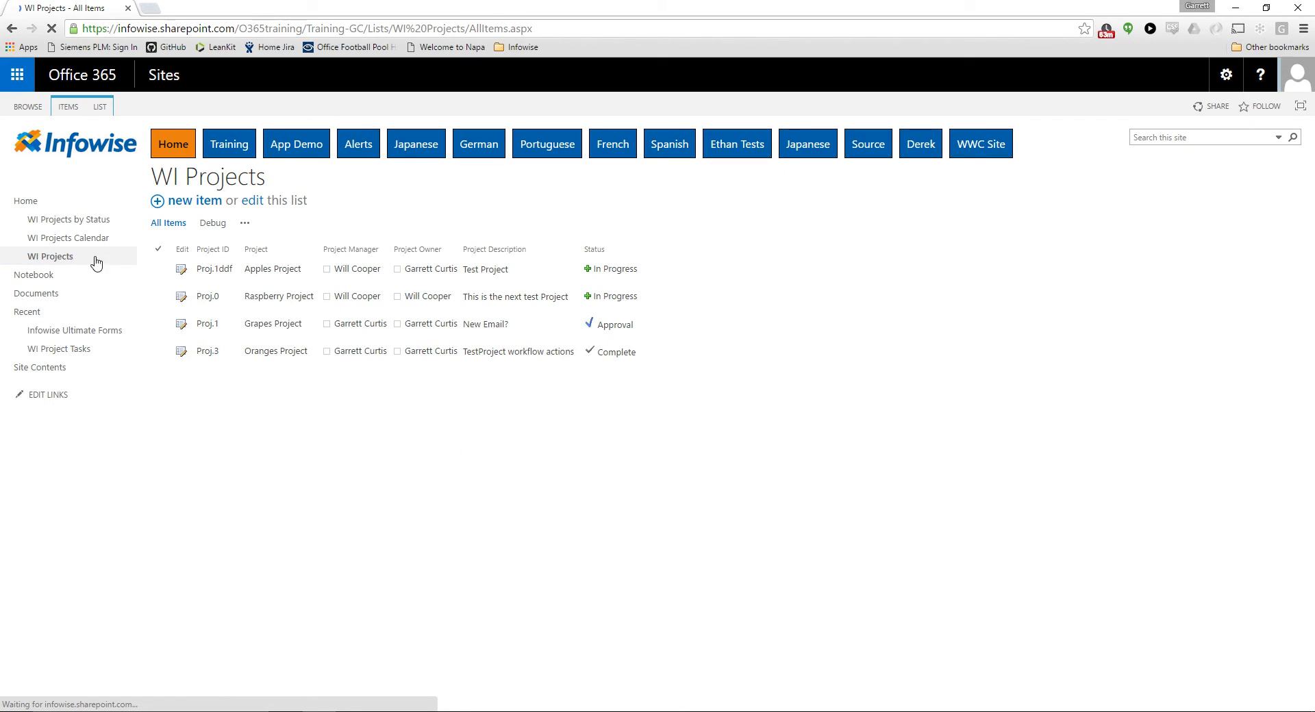
{"action": "left_click", "coordinate": [181, 273]}
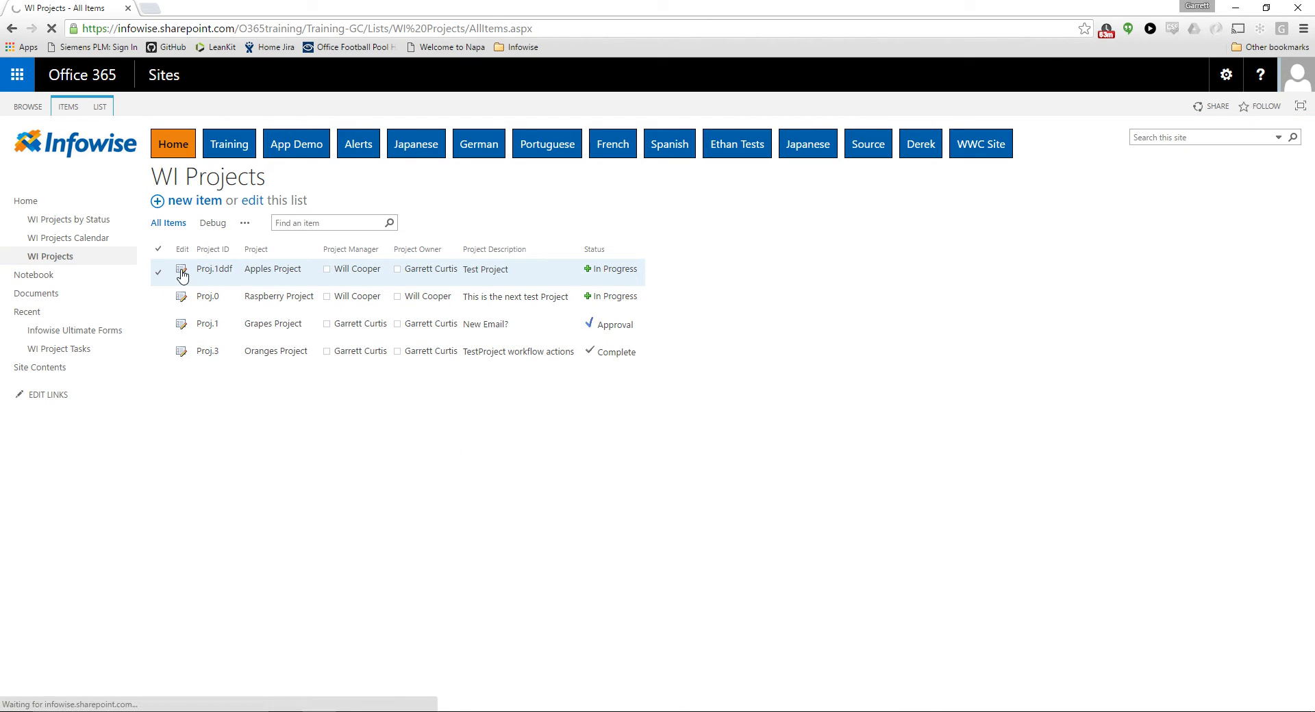
{"action": "left_click", "coordinate": [432, 223]}
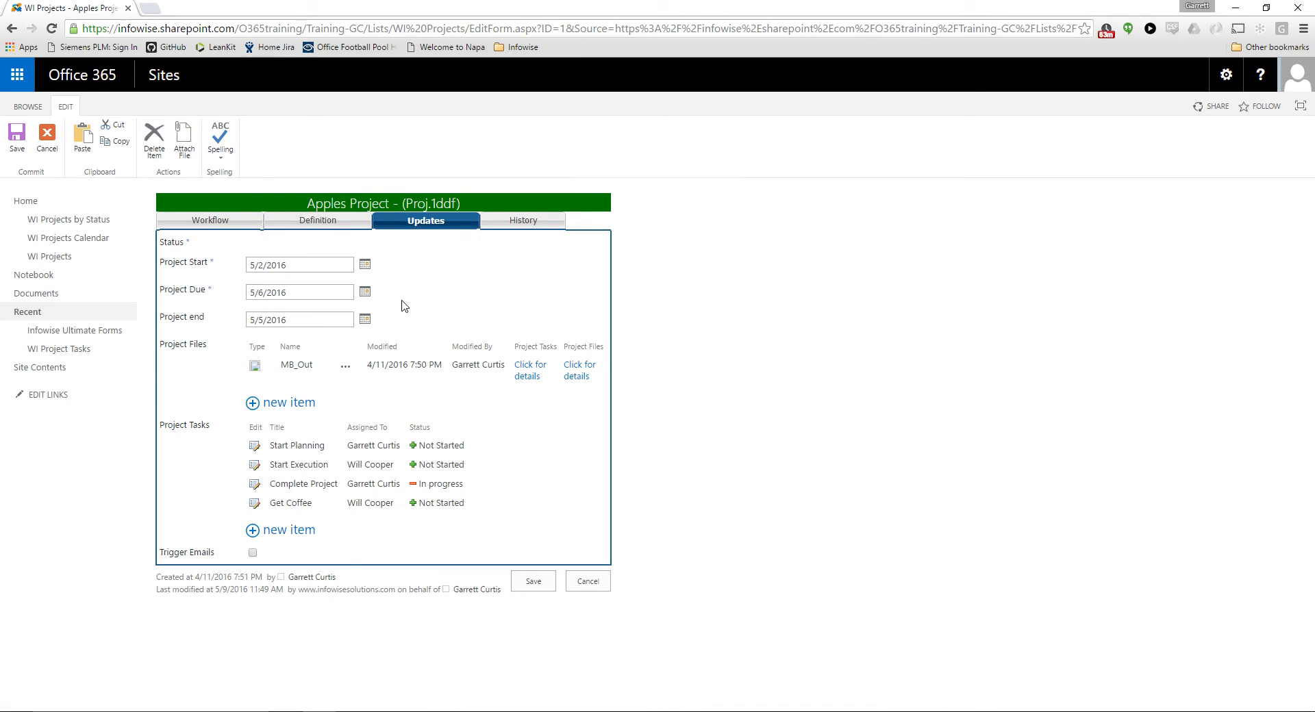
{"action": "left_click", "coordinate": [583, 582]}
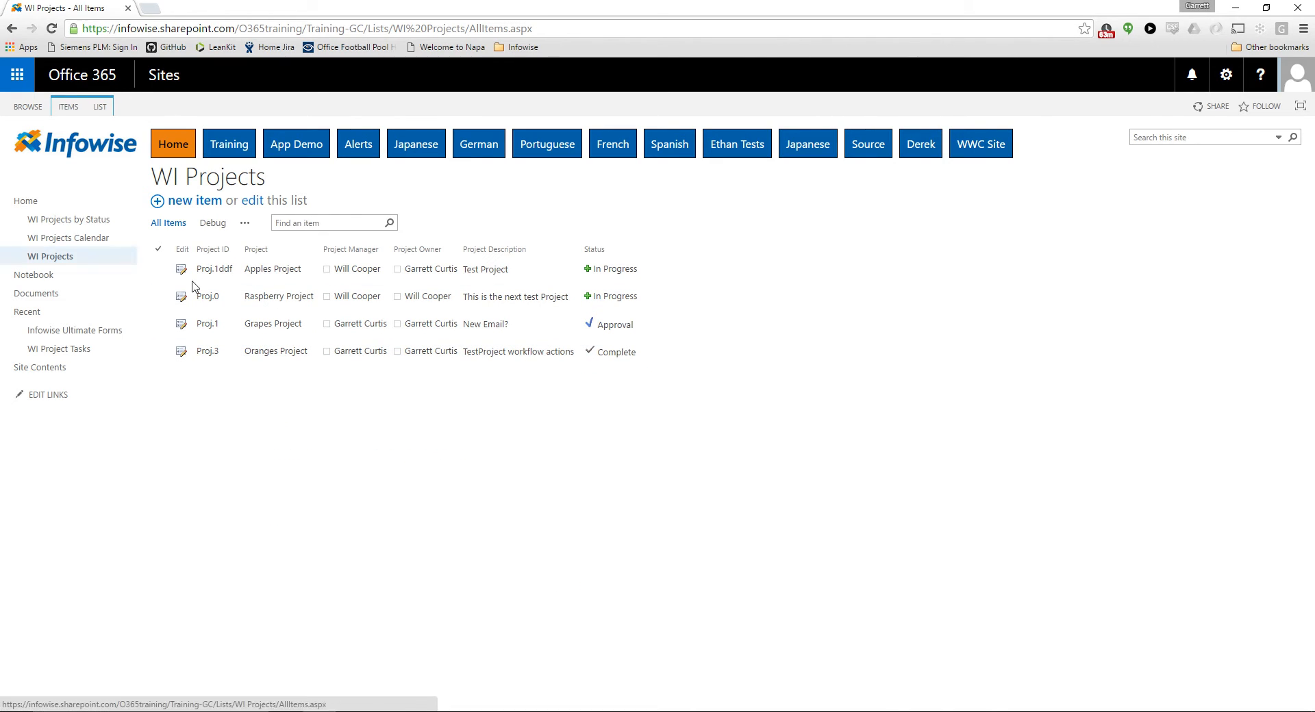
Open the Infowise Actions configuration for the WI Projects list
{"action": "left_click", "coordinate": [108, 109]}
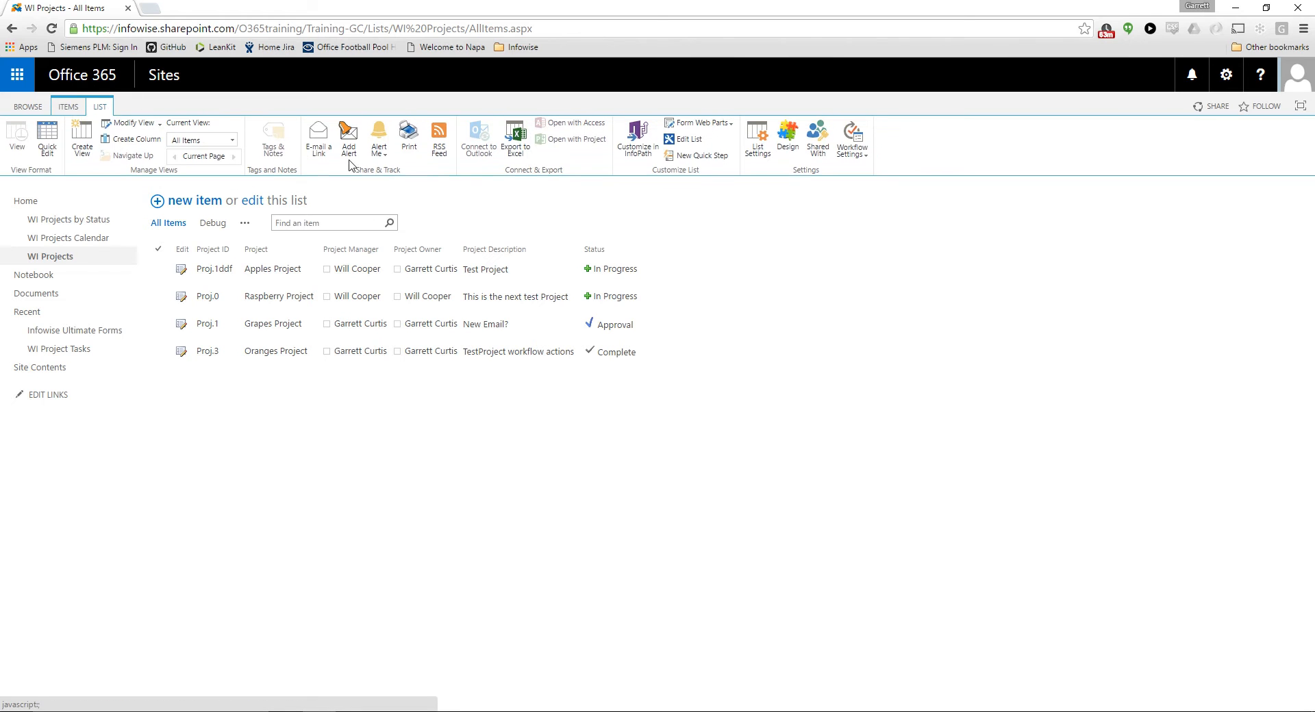
{"action": "left_click", "coordinate": [796, 139]}
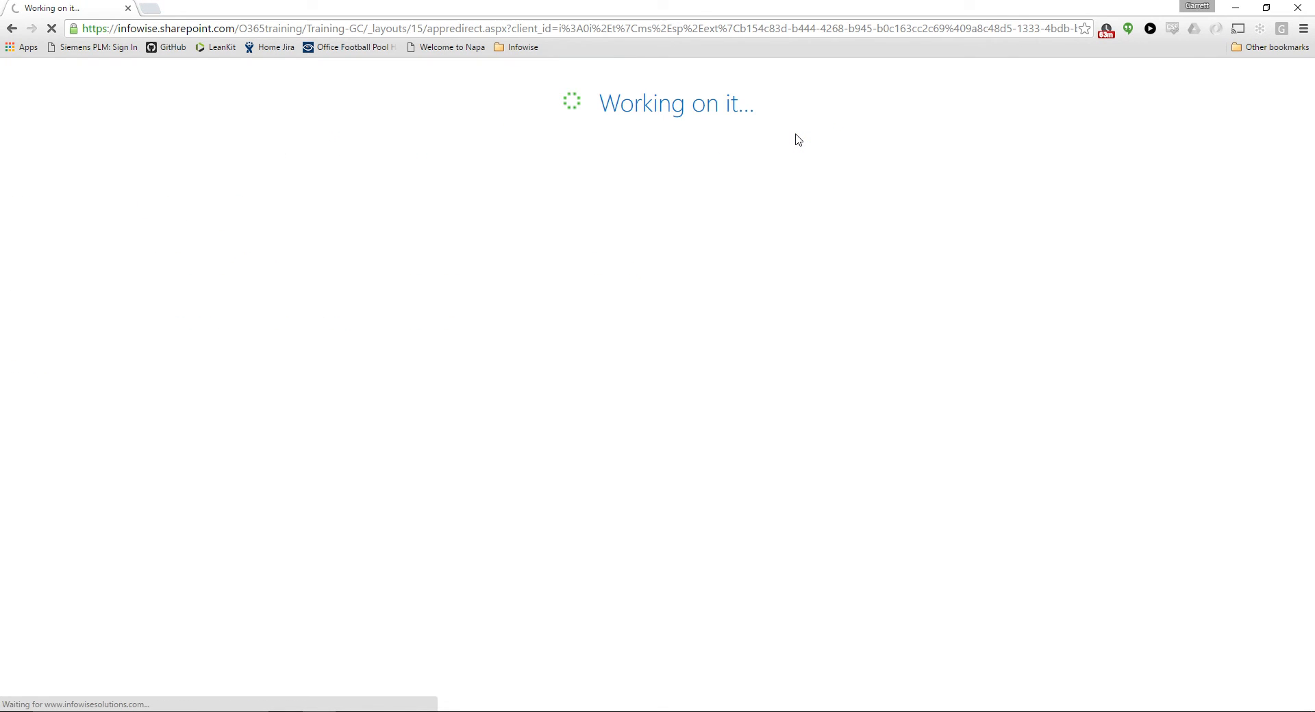
{"action": "scroll", "coordinate": [443, 234], "scroll_direction": "down", "scroll_amount": 1}
{"action": "scroll", "coordinate": [442, 235], "scroll_direction": "down", "scroll_amount": 4}
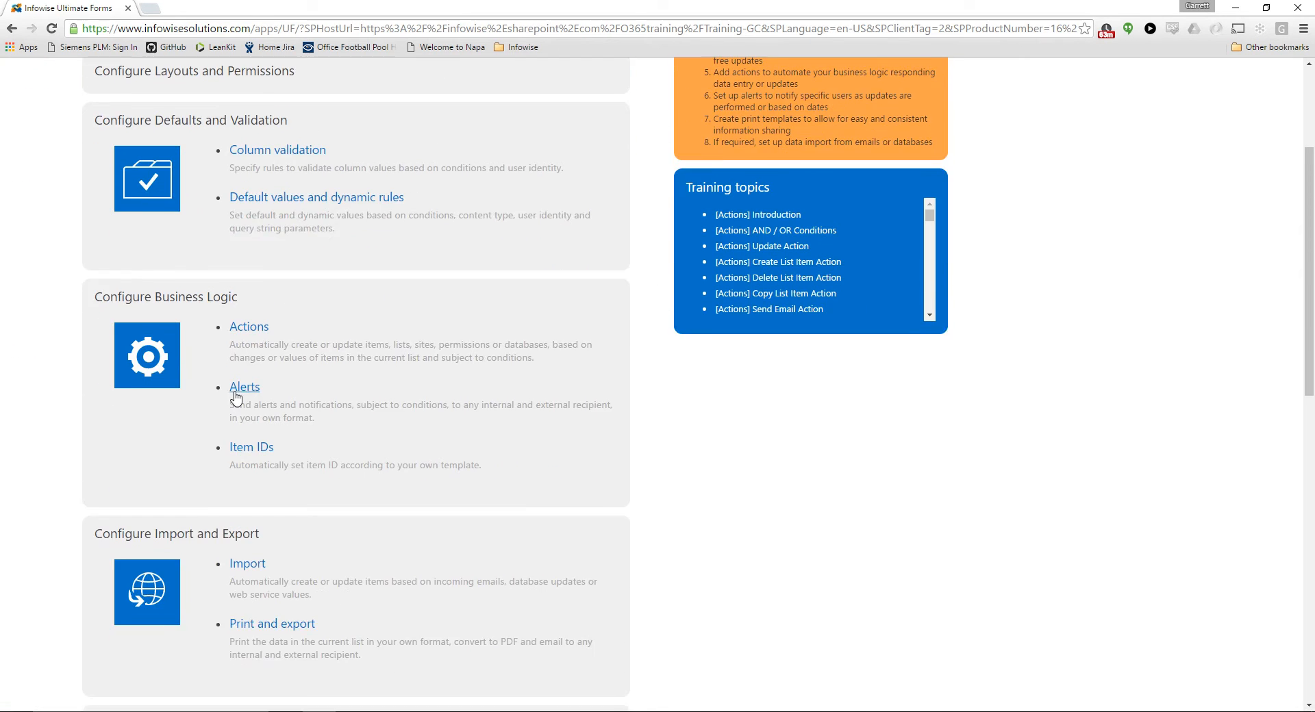
{"action": "left_click", "coordinate": [251, 331]}
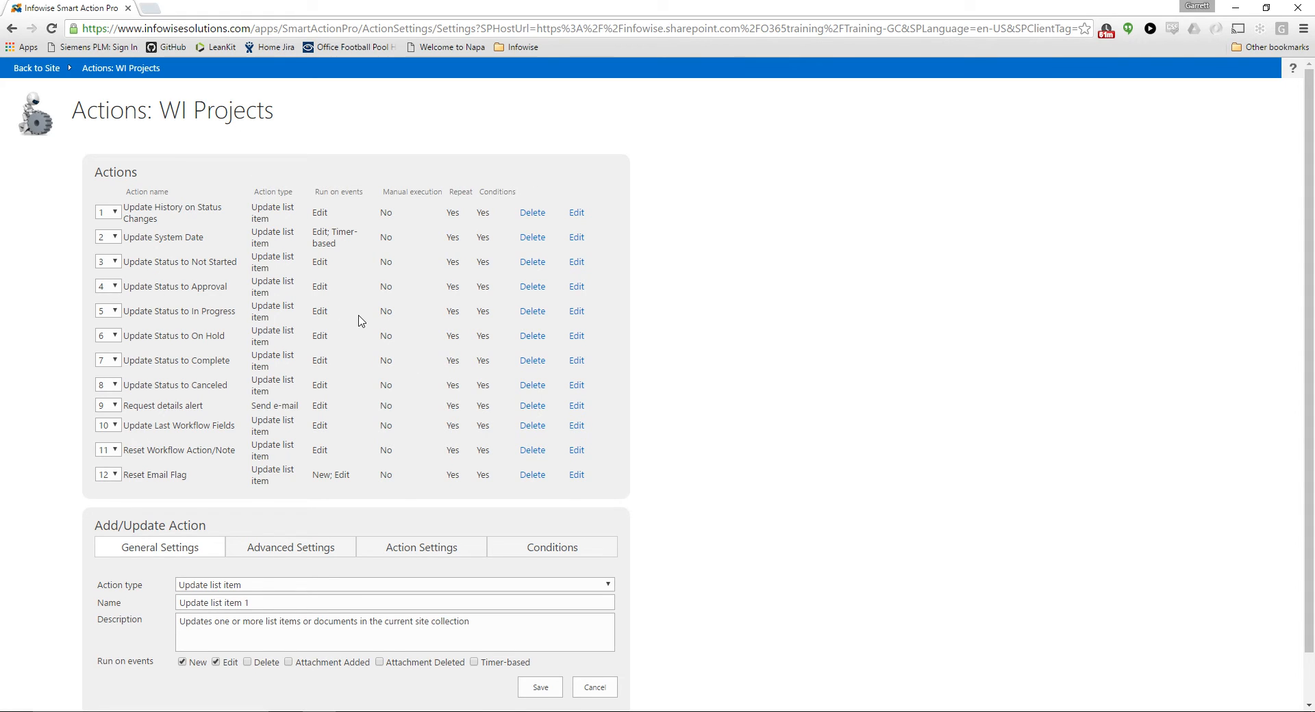
Name the new Update list item action Reassociate Project Tasks and enter the same text as its description
{"action": "scroll", "coordinate": [362, 350], "scroll_direction": "down", "scroll_amount": 1}
{"action": "triple_click", "coordinate": [323, 555]}
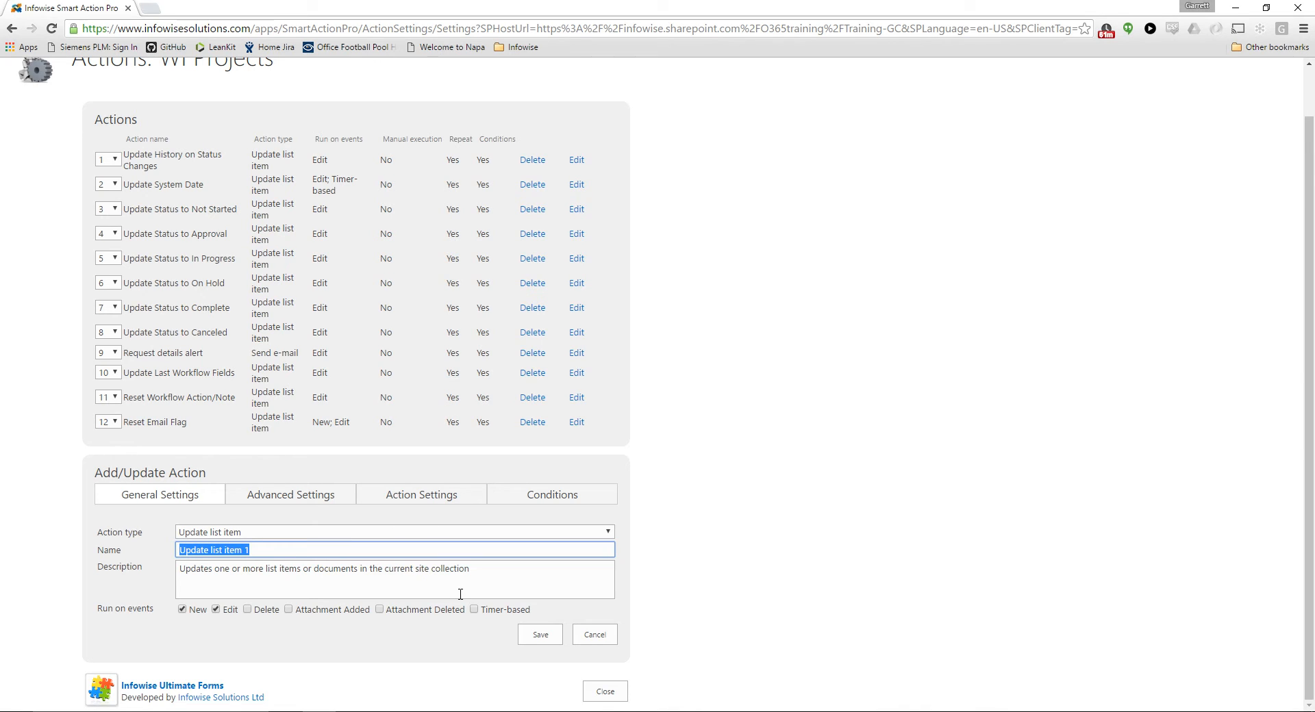
{"action": "type", "text": "Reas"}
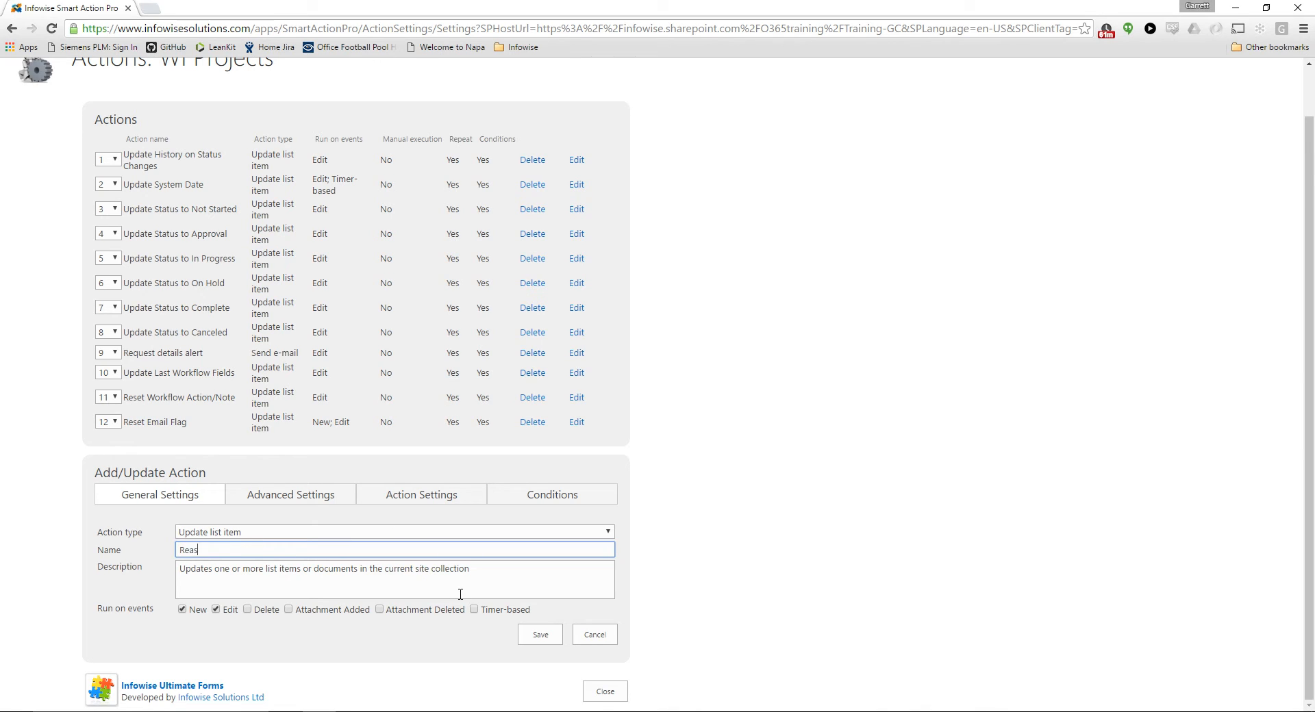
{"action": "type", "text": "sociate Project Tasks"}
{"action": "left_click_drag", "start_coordinate": [386, 557], "coordinate": [85, 560]}
{"action": "key", "text": "ctrl+c"}
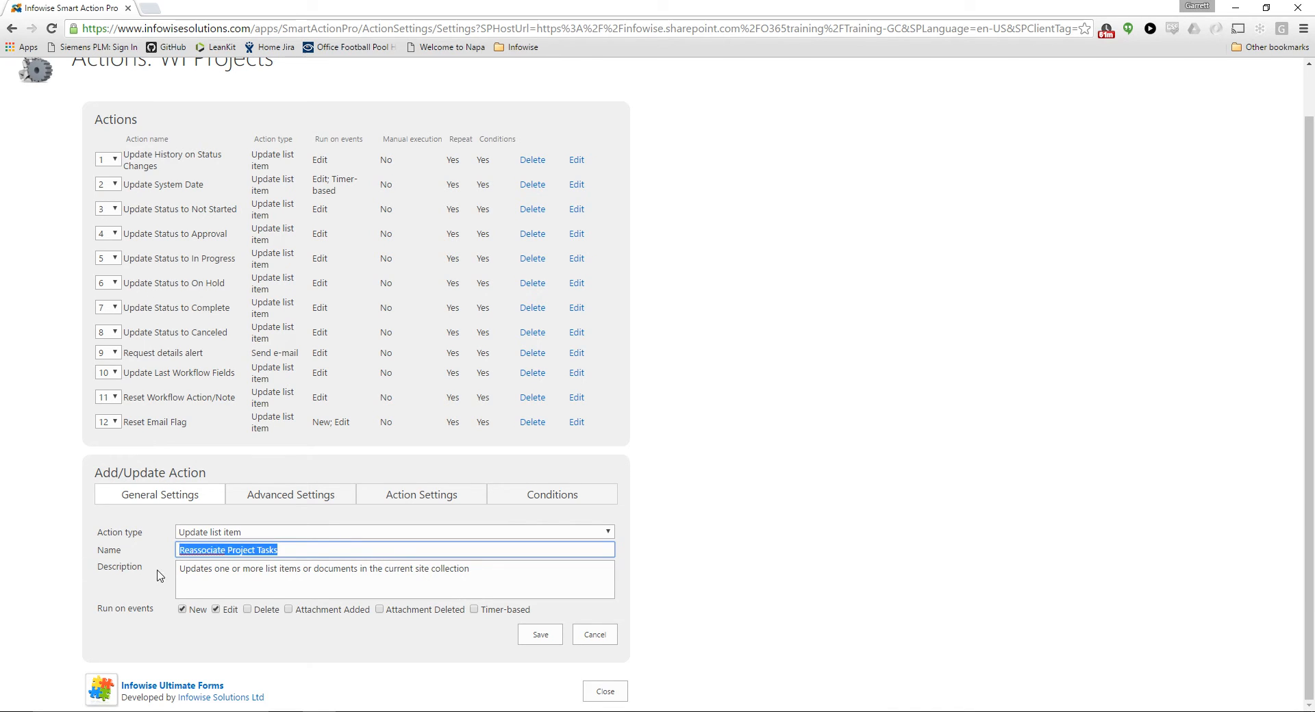
{"action": "left_click_drag", "start_coordinate": [494, 574], "coordinate": [149, 582]}
{"action": "key", "text": "ctrl+v"}
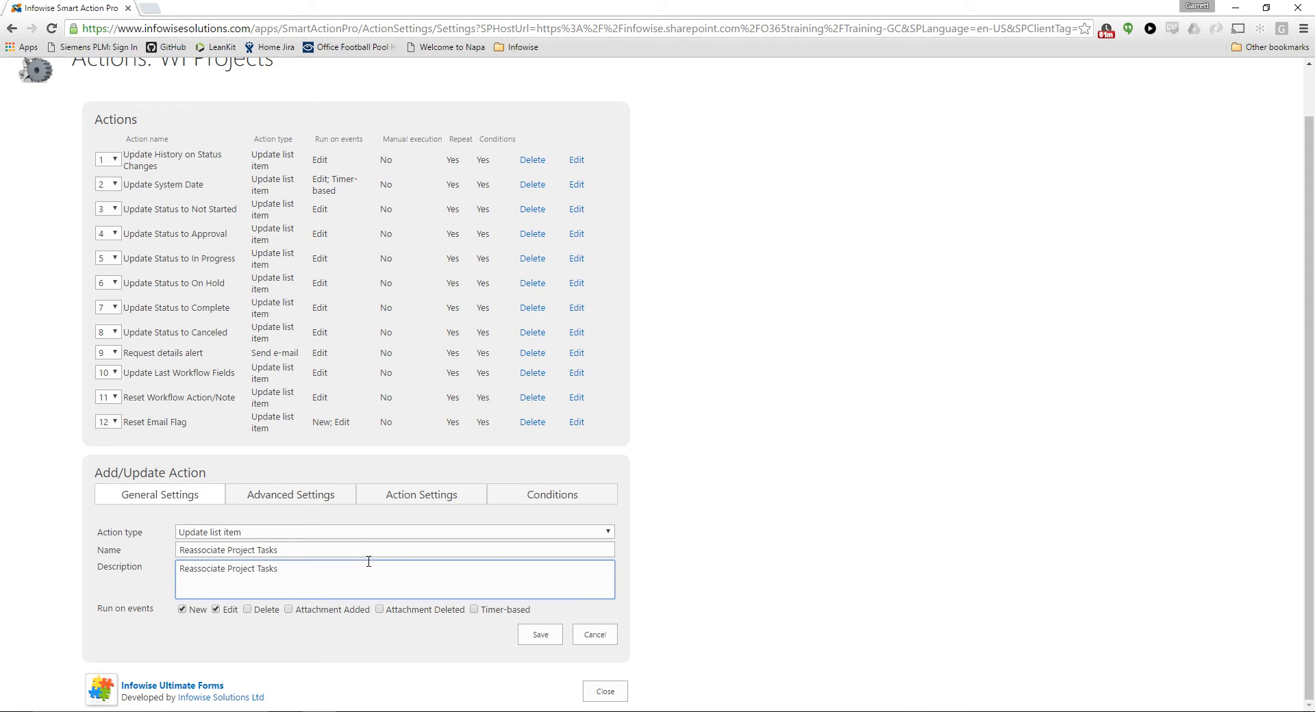
{"action": "left_click", "coordinate": [362, 552]}
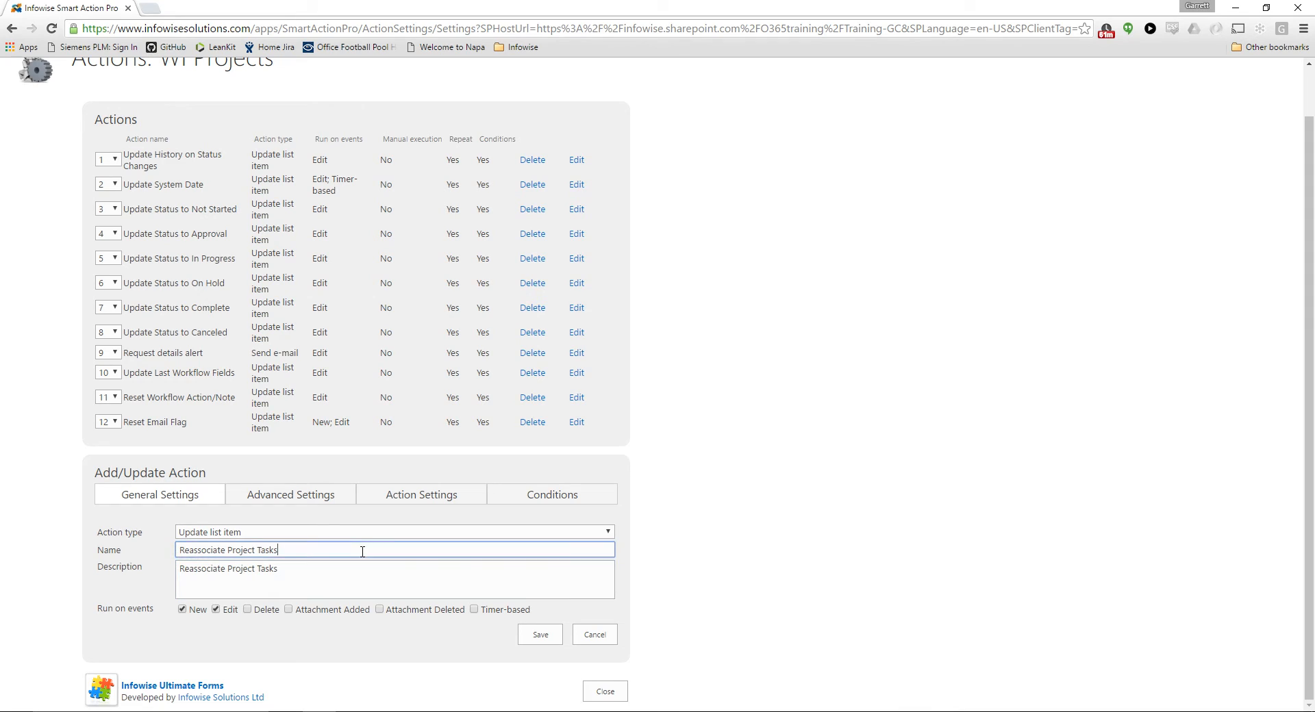
Remove New and Edit from the action's run events and enable manual execution through the context menu or ribbon
{"action": "left_click", "coordinate": [182, 609]}
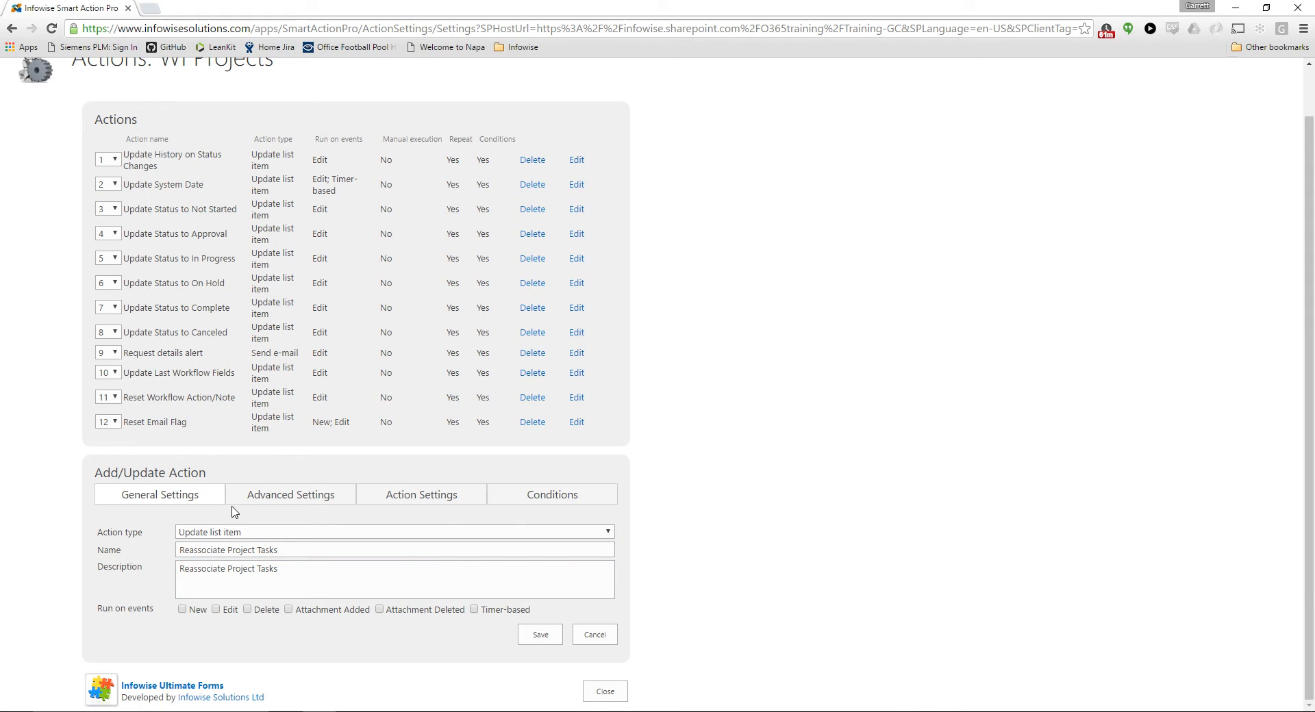
{"action": "left_click", "coordinate": [264, 496]}
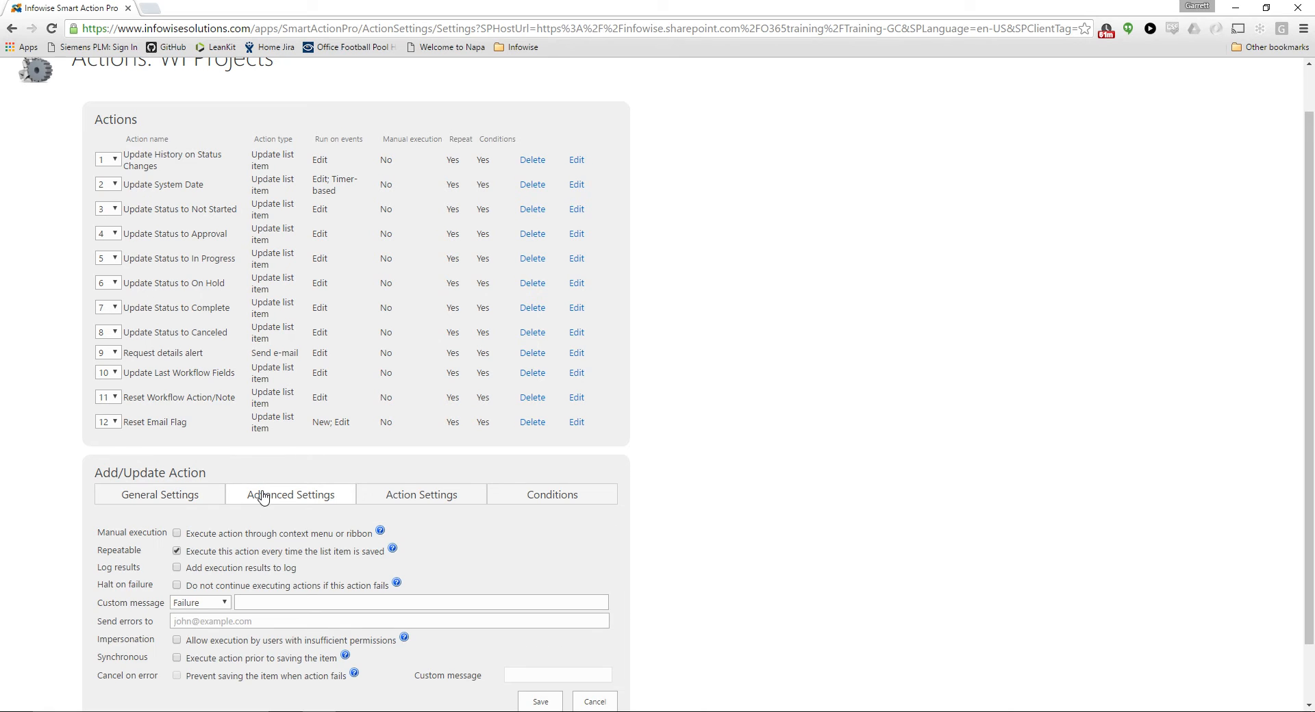
{"action": "left_click", "coordinate": [177, 534]}
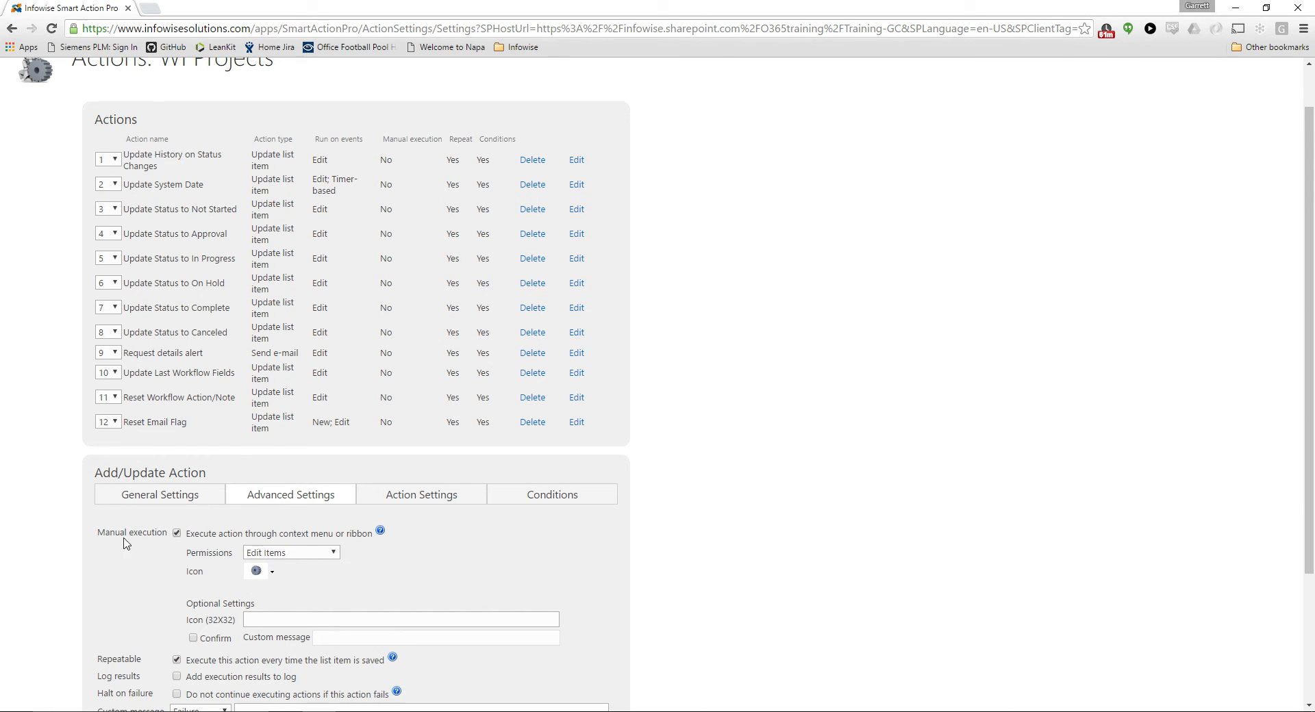
{"action": "scroll", "coordinate": [293, 553], "scroll_direction": "down", "scroll_amount": 1}
{"action": "scroll", "coordinate": [294, 553], "scroll_direction": "down", "scroll_amount": 2}
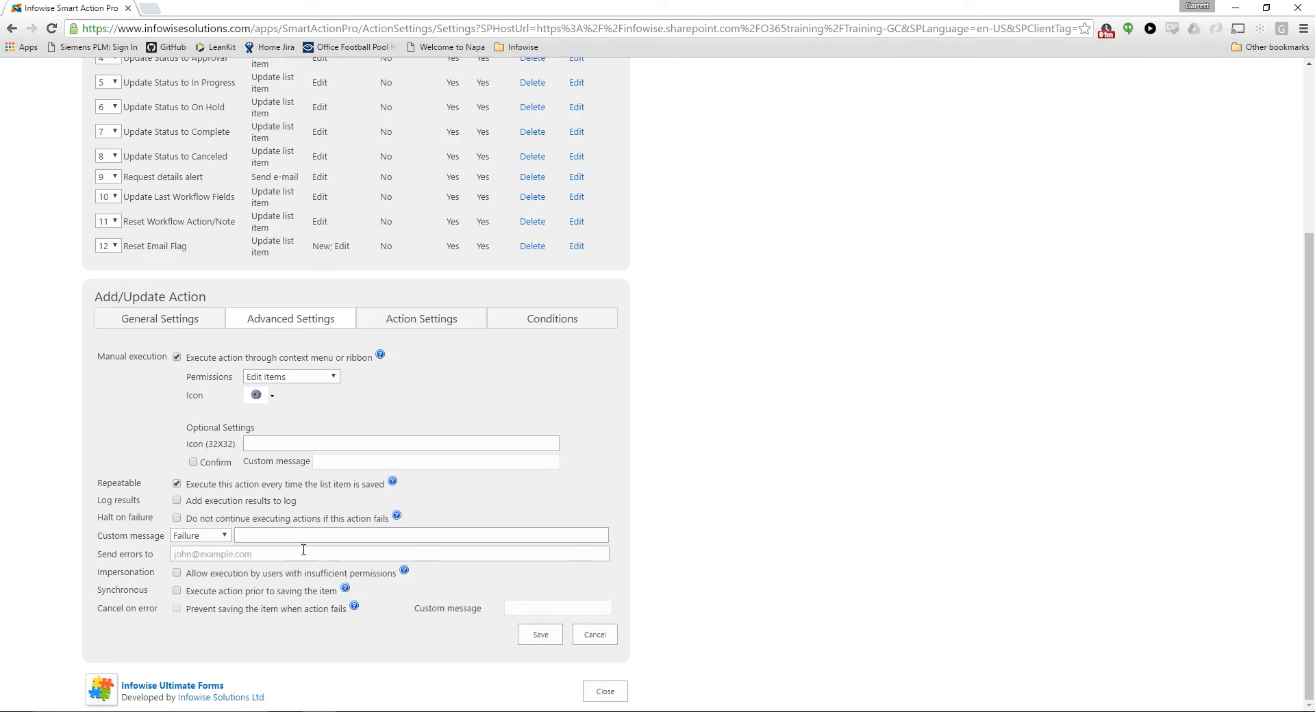
Set WI Project Tasks as the target list in the Reassociate Project Tasks action's settings
{"action": "left_click", "coordinate": [431, 323]}
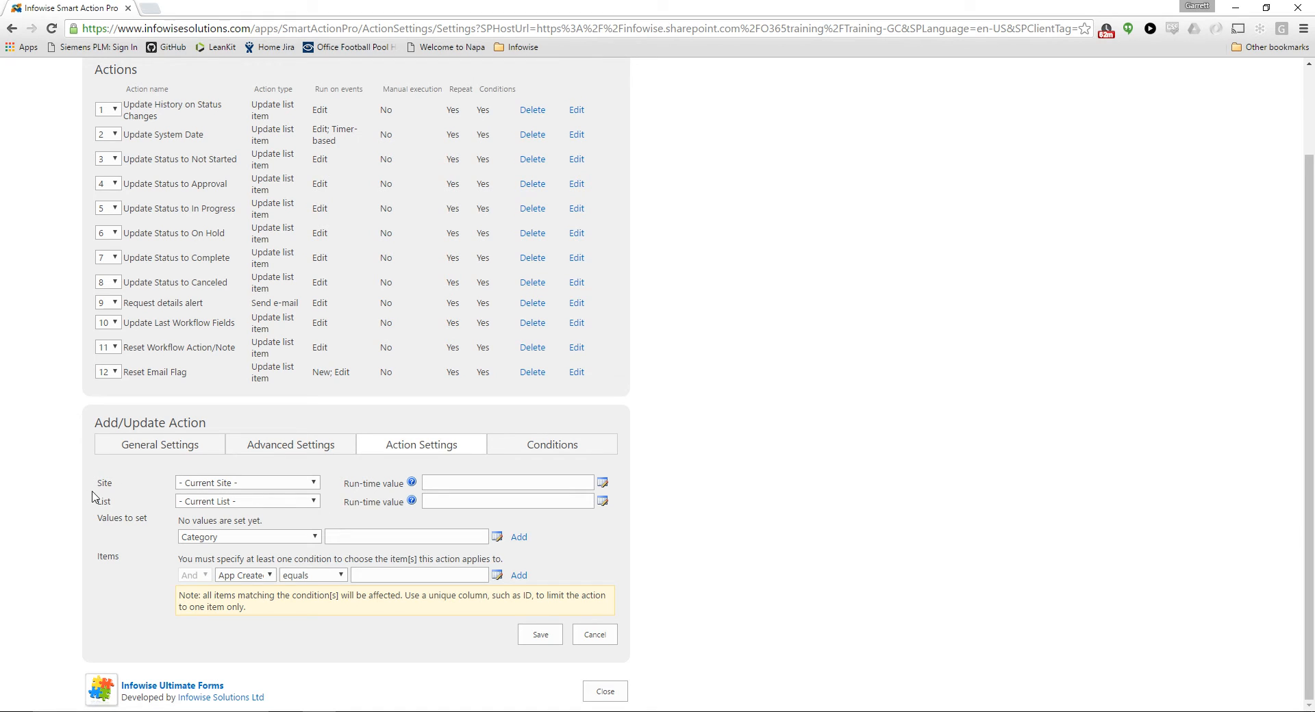
{"action": "scroll", "coordinate": [191, 504], "scroll_direction": "up", "scroll_amount": 2}
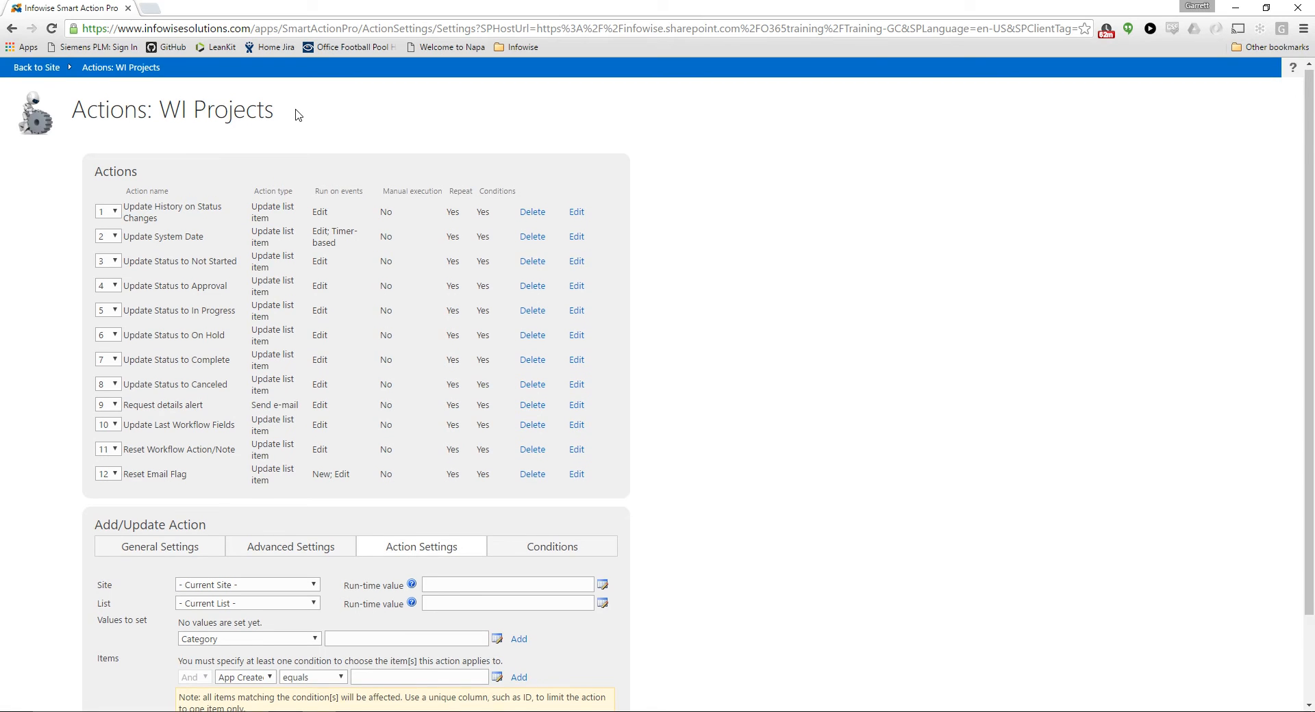
{"action": "scroll", "coordinate": [246, 328], "scroll_direction": "down", "scroll_amount": 2}
{"action": "left_click", "coordinate": [199, 504]}
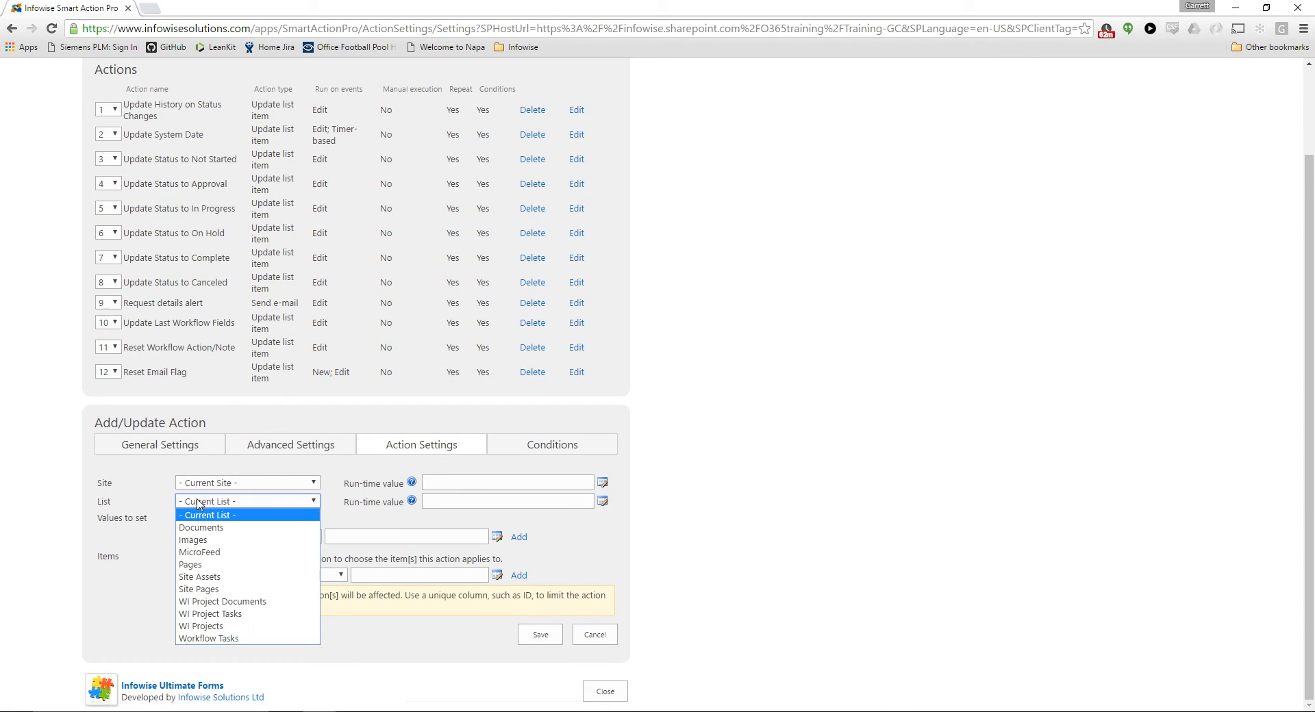
{"action": "left_click", "coordinate": [257, 614]}
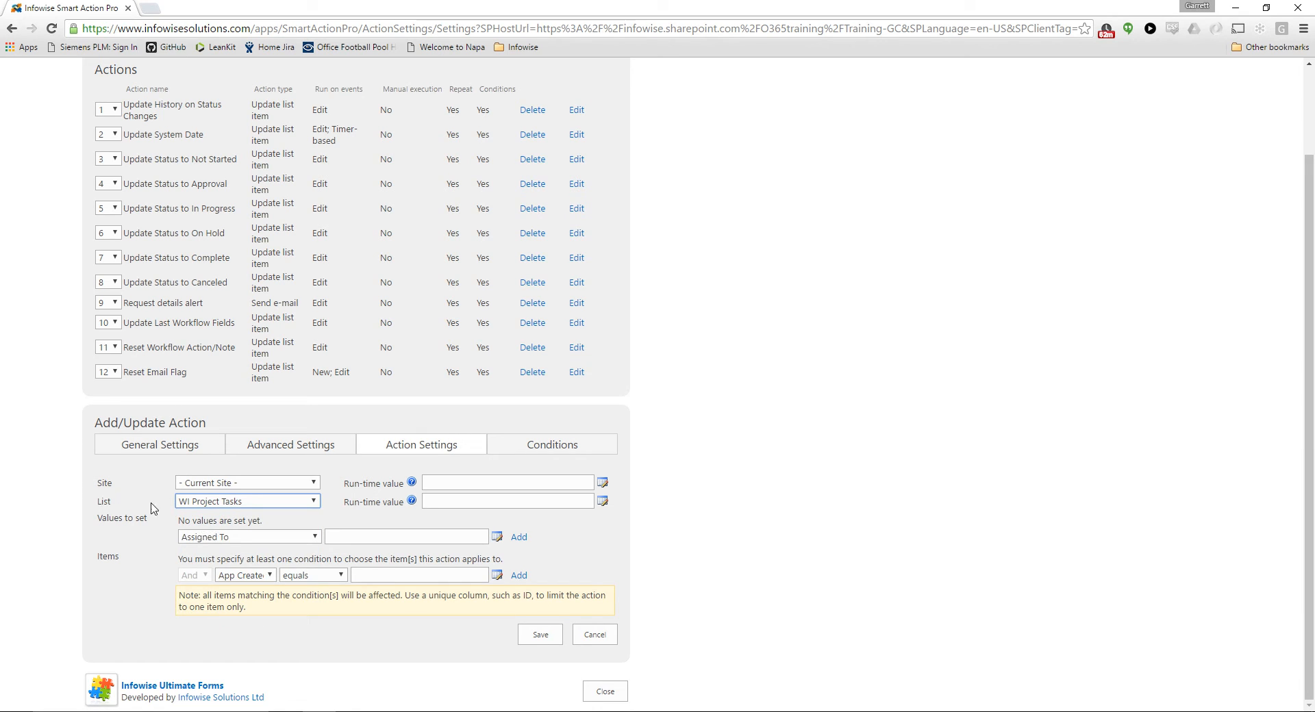
Choose Parent Field Name as the value to set and insert the Project Tasks column as its value
{"action": "left_click", "coordinate": [207, 538]}
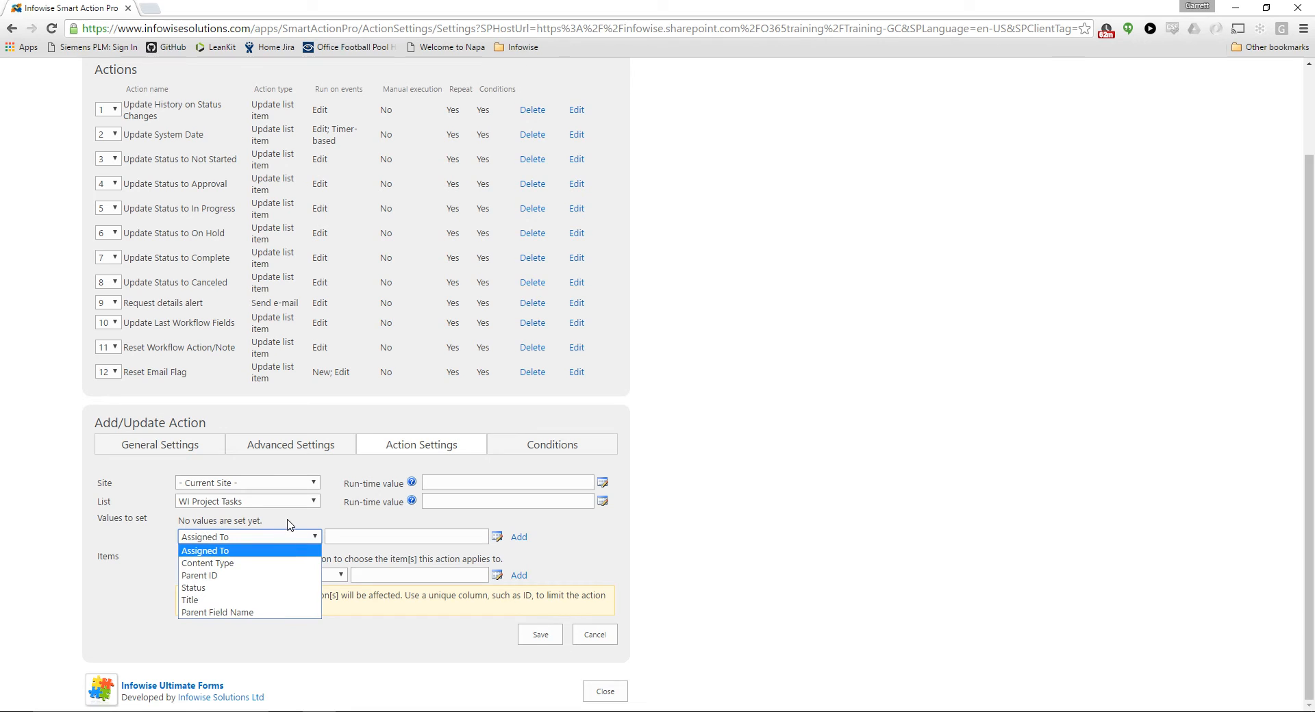
{"action": "scroll", "coordinate": [270, 367], "scroll_direction": "up", "scroll_amount": 2}
{"action": "scroll", "coordinate": [234, 611], "scroll_direction": "down", "scroll_amount": 2}
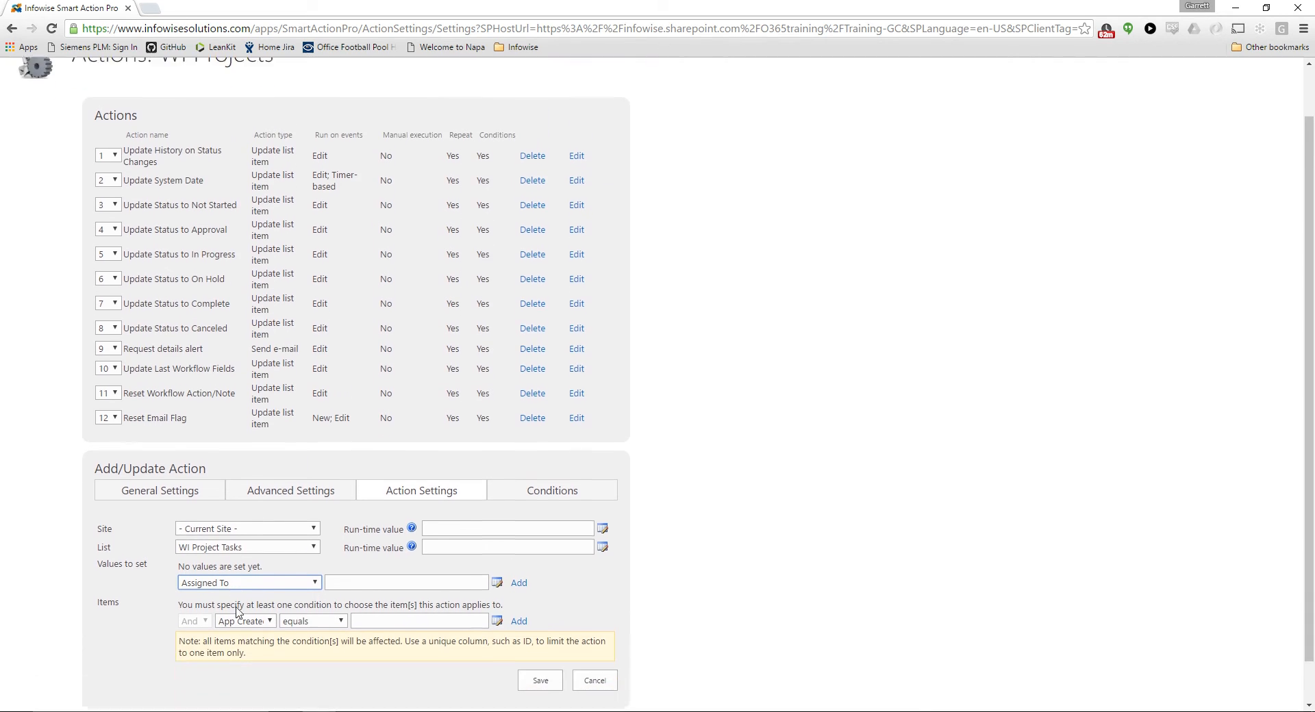
{"action": "left_click", "coordinate": [252, 539]}
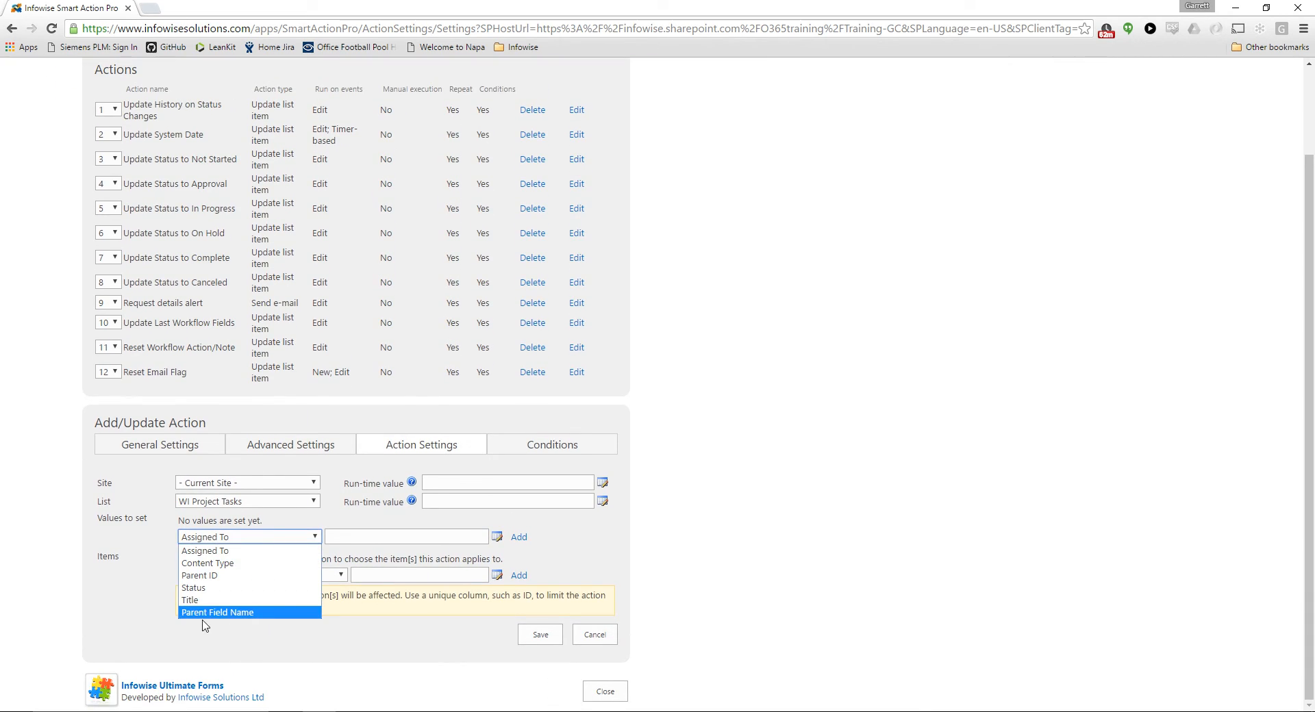
{"action": "left_click", "coordinate": [260, 613]}
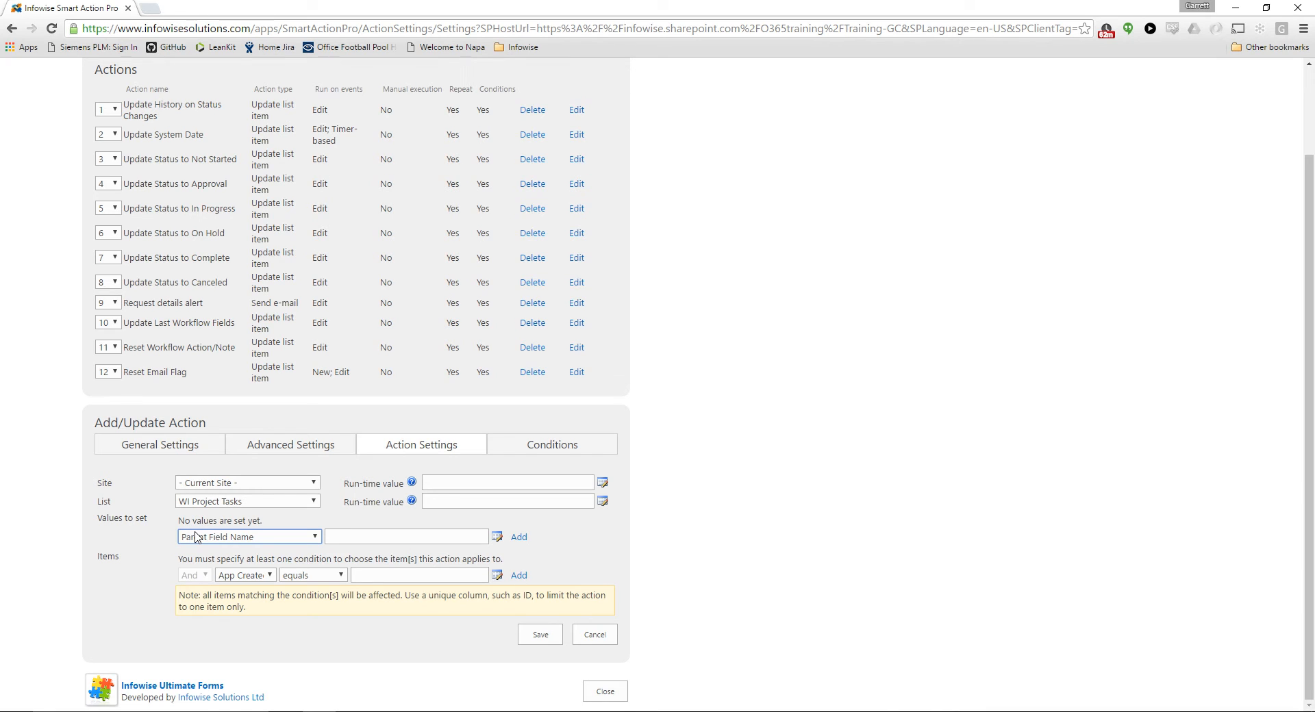
{"action": "left_click", "coordinate": [364, 537]}
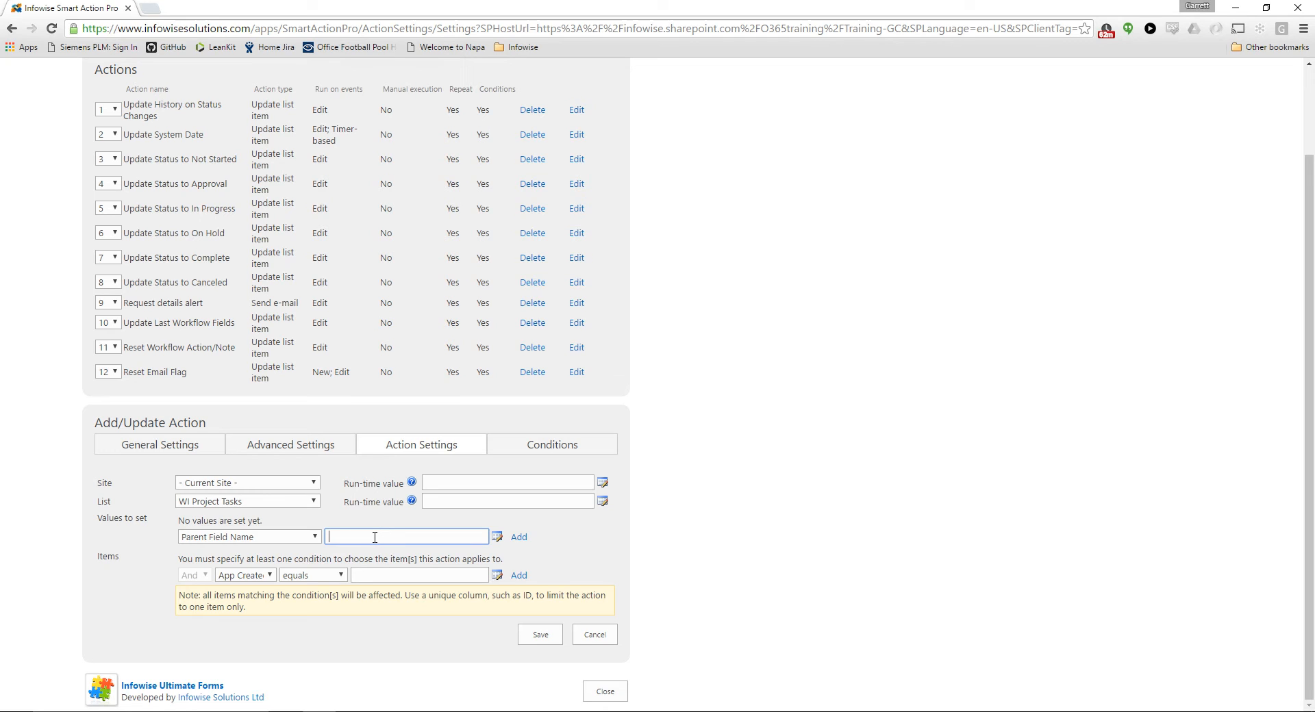
{"action": "left_click", "coordinate": [499, 537]}
{"action": "left_click_drag", "start_coordinate": [642, 368], "coordinate": [637, 430]}
{"action": "left_click", "coordinate": [496, 430]}
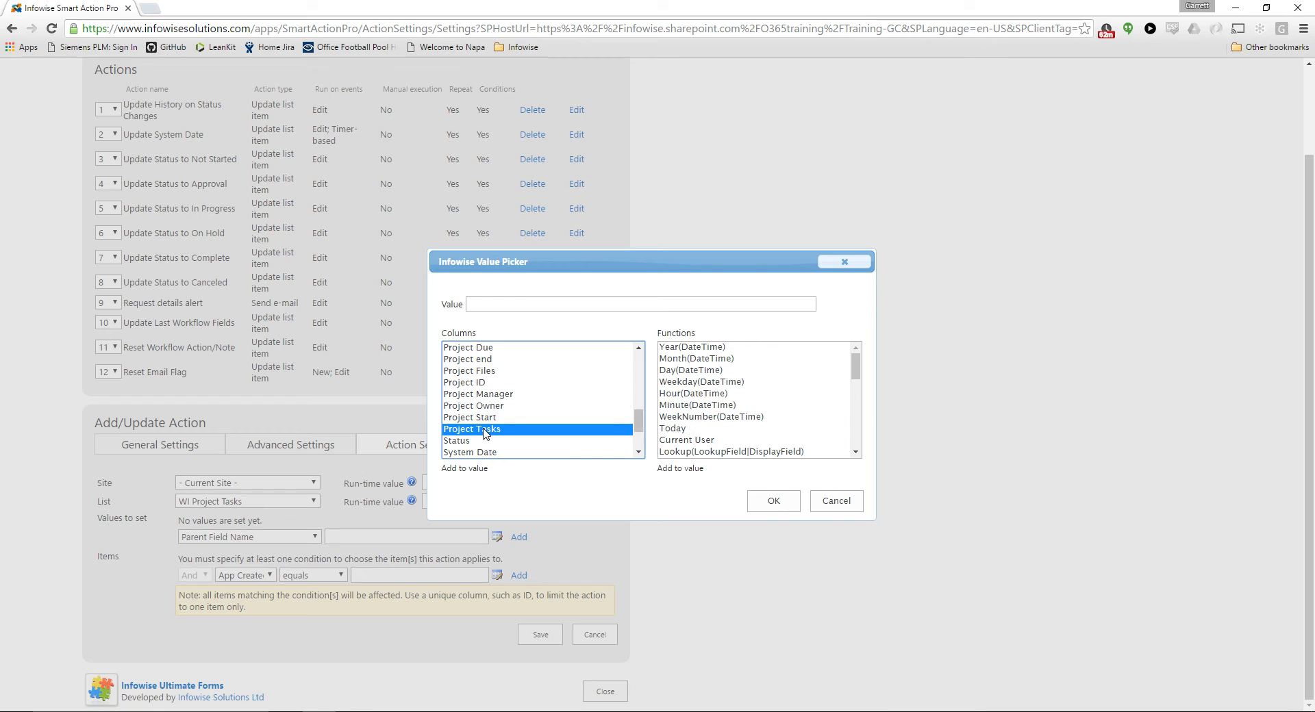
{"action": "double_click", "coordinate": [485, 430]}
{"action": "left_click", "coordinate": [769, 502]}
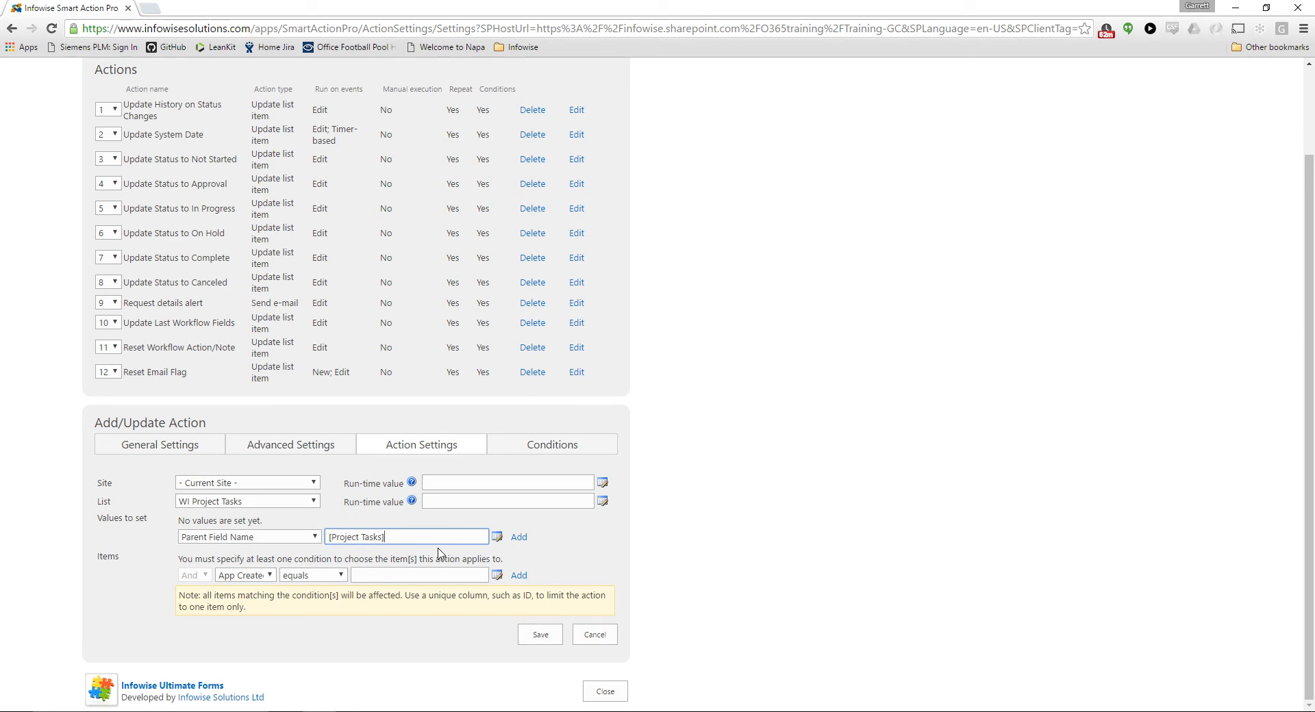
Strip the square brackets from the value, leaving the plain text Project Tasks, and add it to the values to set
{"action": "key", "text": "BackSpace"}
{"action": "left_click", "coordinate": [333, 537]}
{"action": "key", "text": "BackSpace"}
{"action": "left_click", "coordinate": [519, 537]}
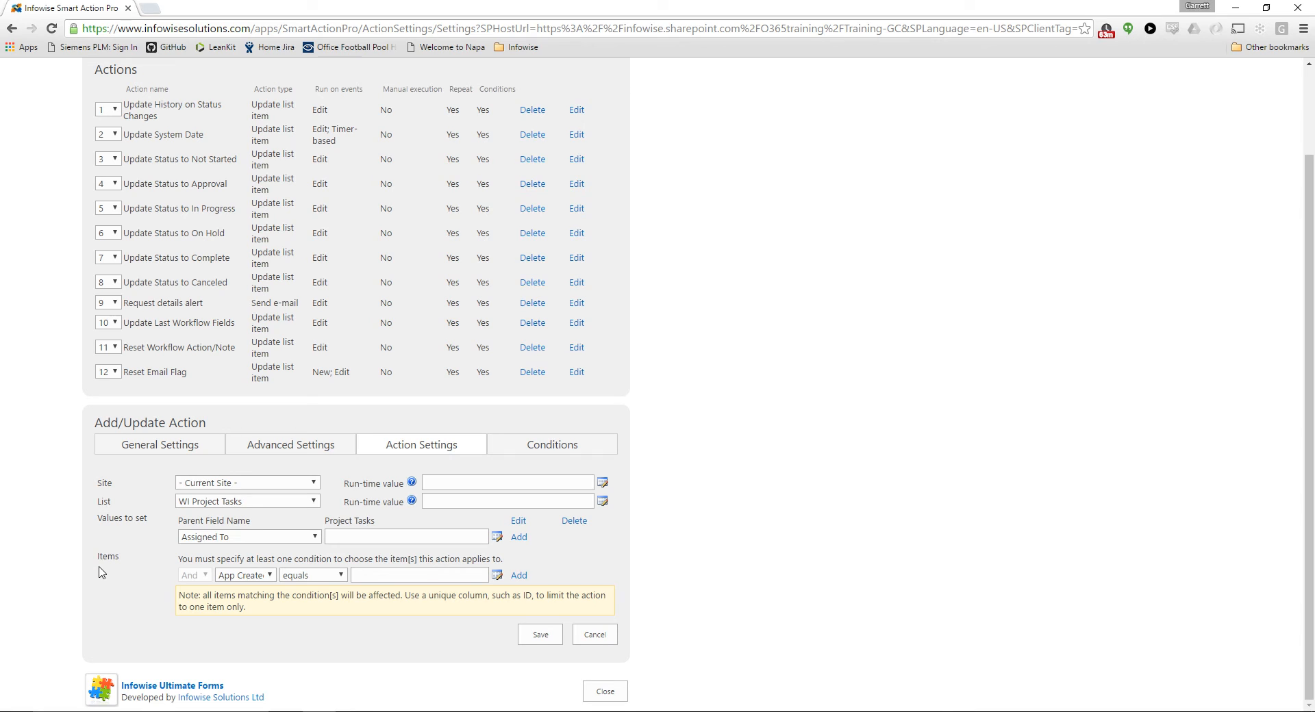
Add an item condition requiring Parent ID to equal the current project's [ID] column
{"action": "left_click", "coordinate": [252, 583]}
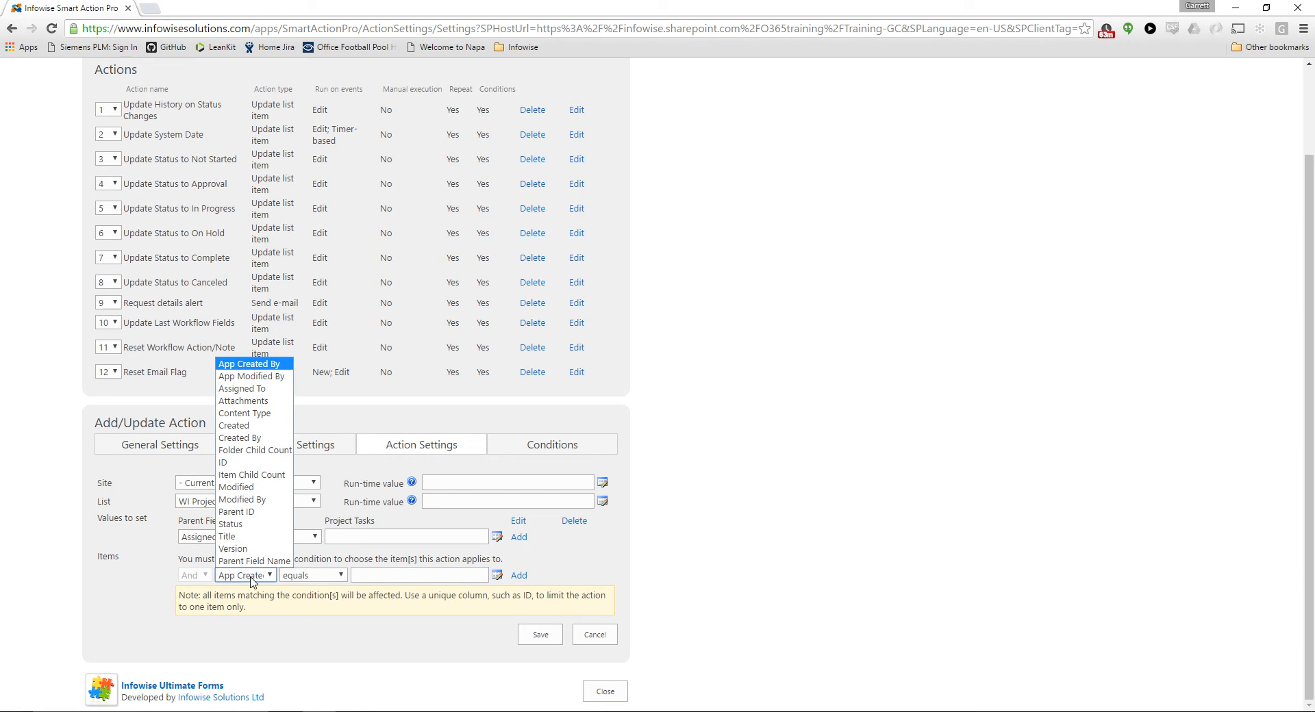
{"action": "left_click", "coordinate": [261, 514]}
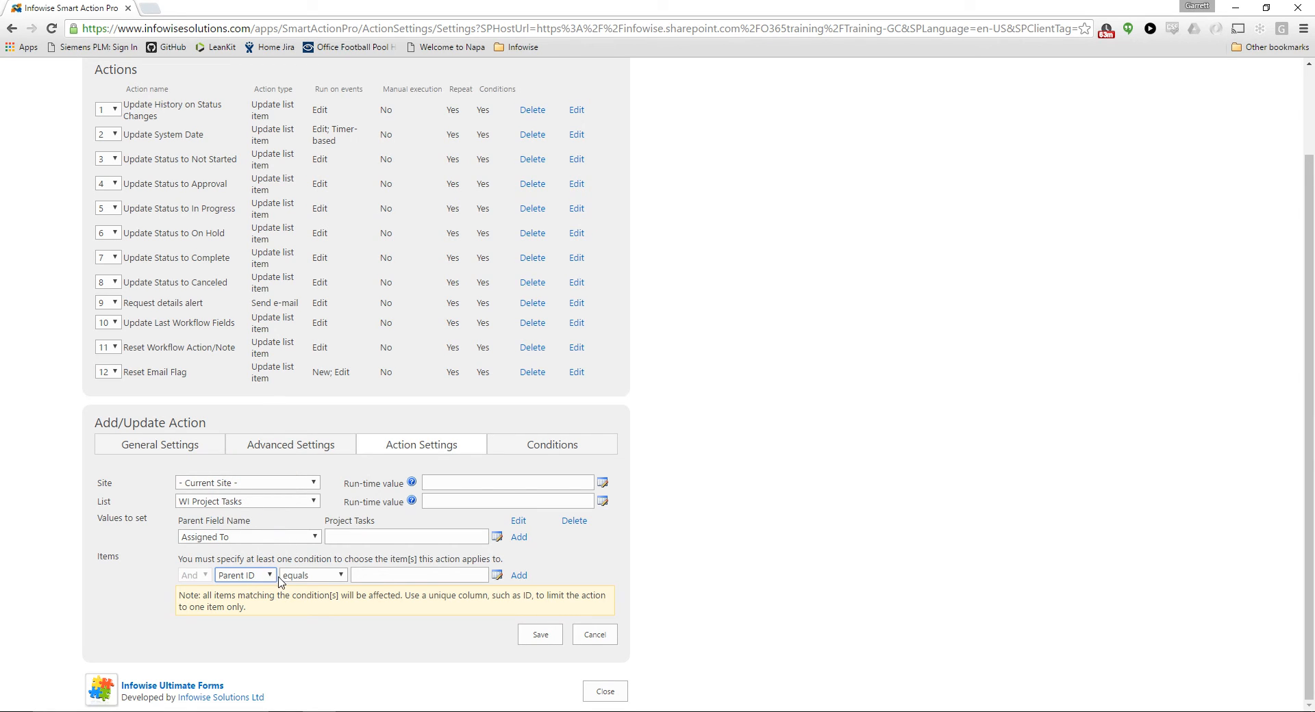
{"action": "left_click", "coordinate": [386, 573]}
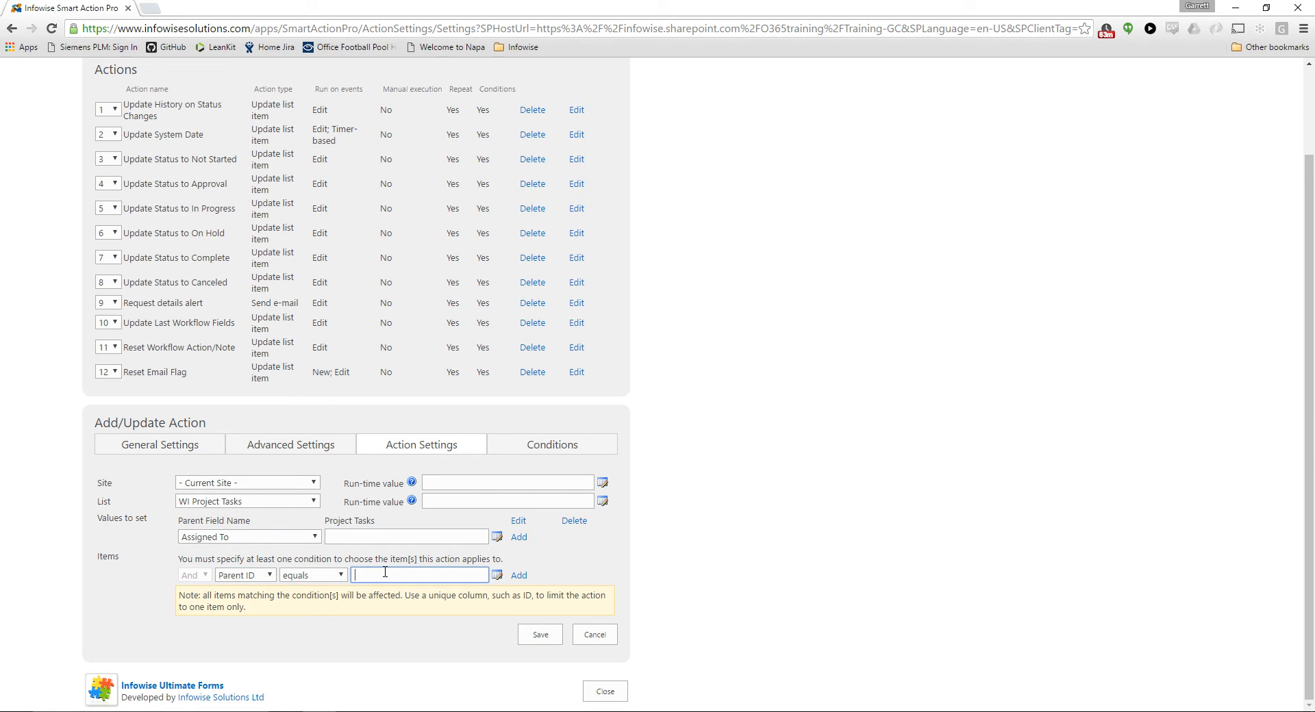
{"action": "left_click", "coordinate": [497, 575]}
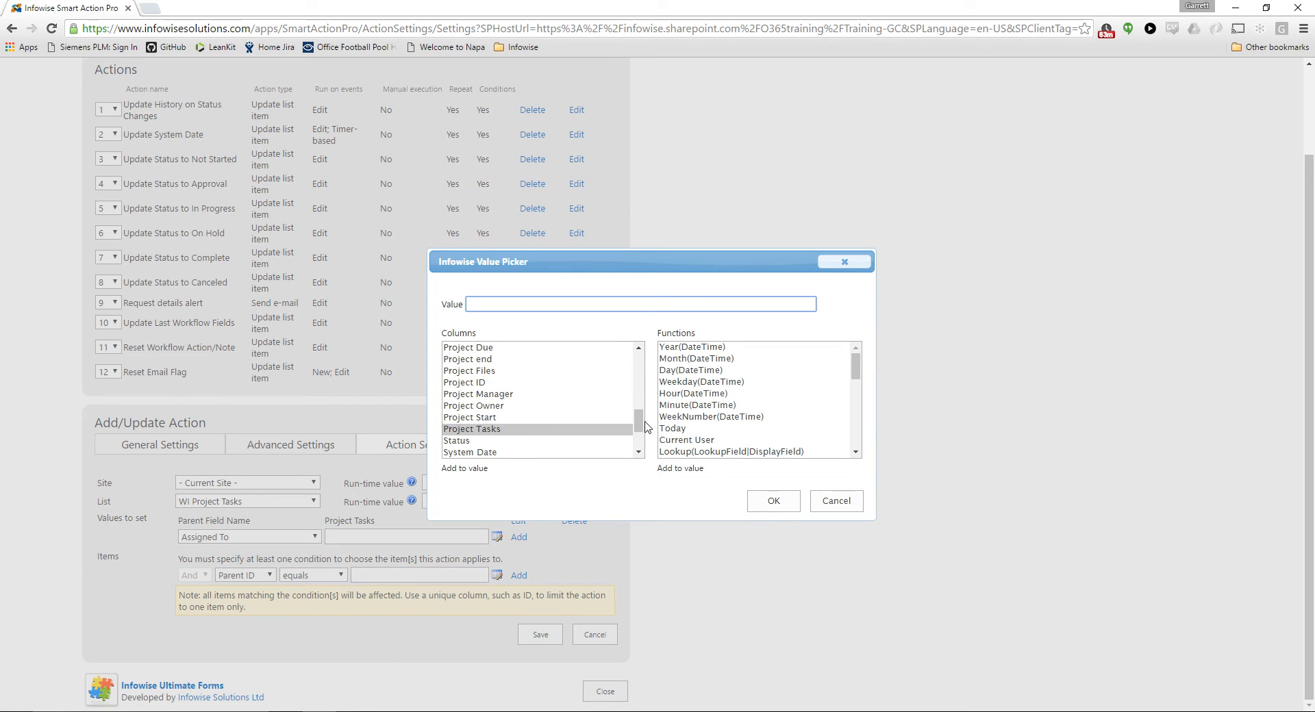
{"action": "left_click_drag", "start_coordinate": [644, 422], "coordinate": [619, 380]}
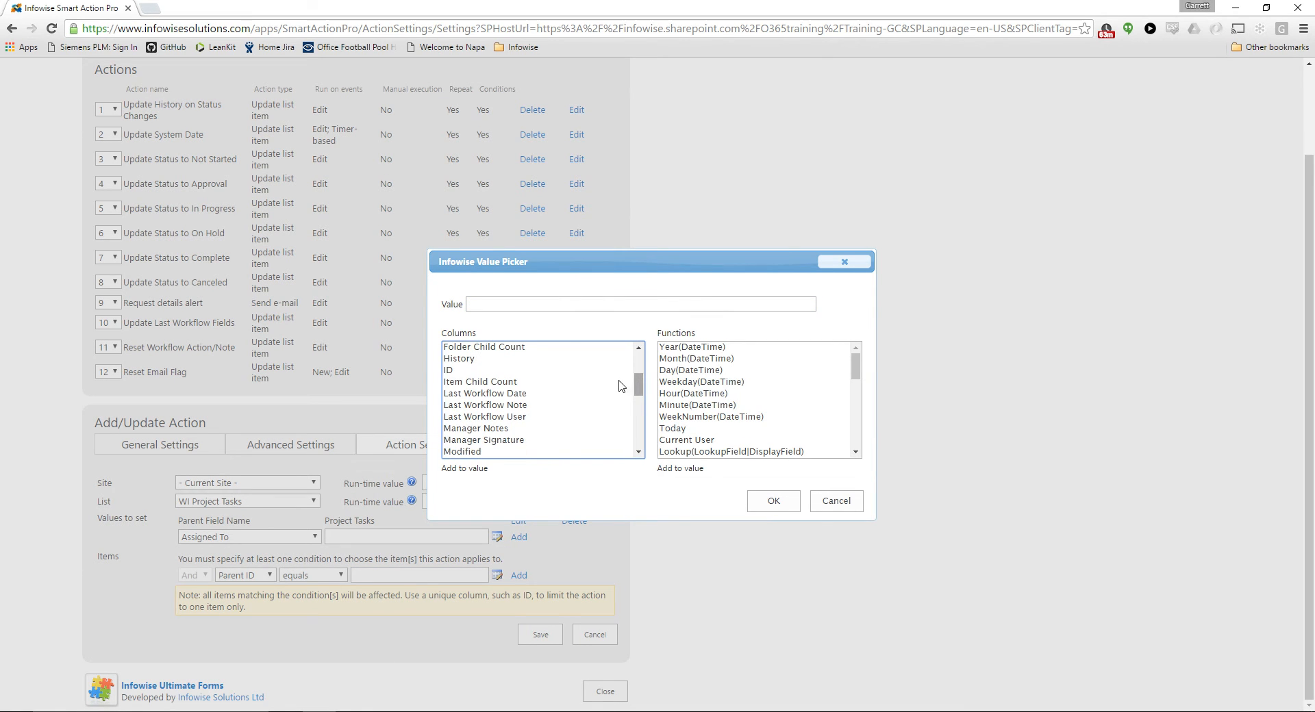
{"action": "left_click", "coordinate": [449, 373]}
{"action": "double_click", "coordinate": [449, 373]}
{"action": "left_click", "coordinate": [763, 502]}
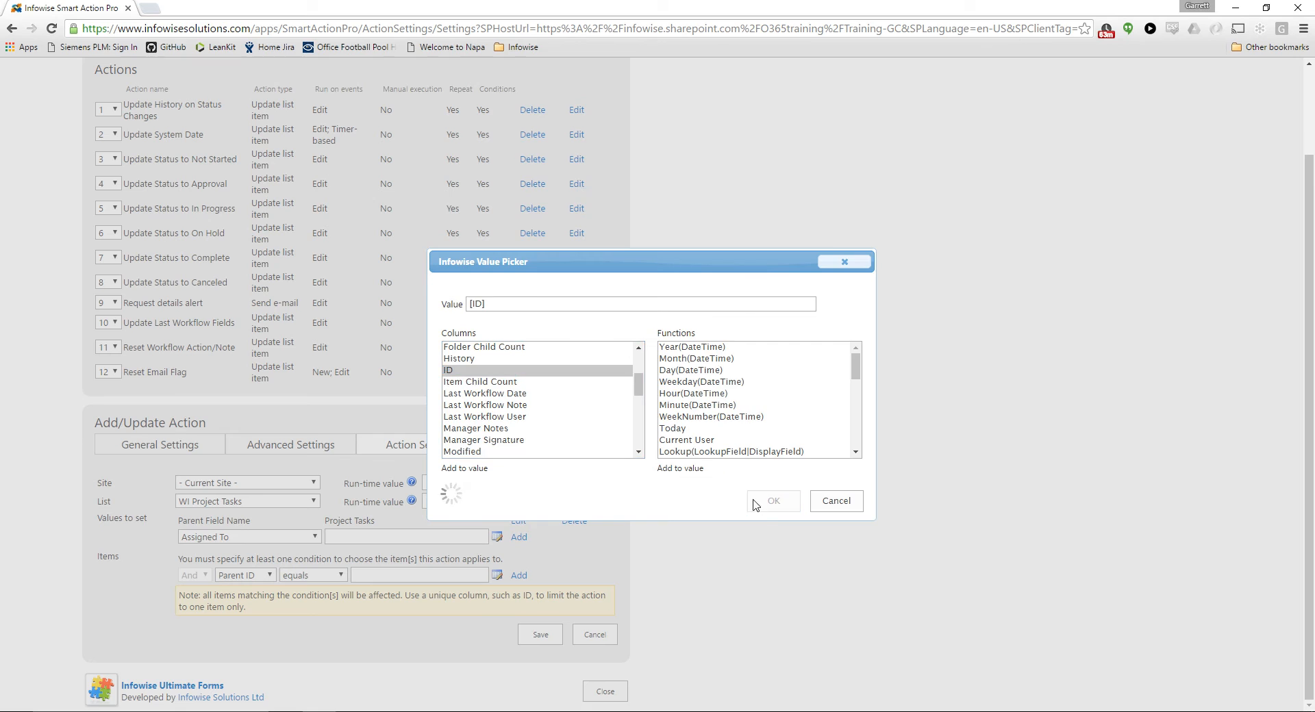
{"action": "left_click", "coordinate": [517, 577]}
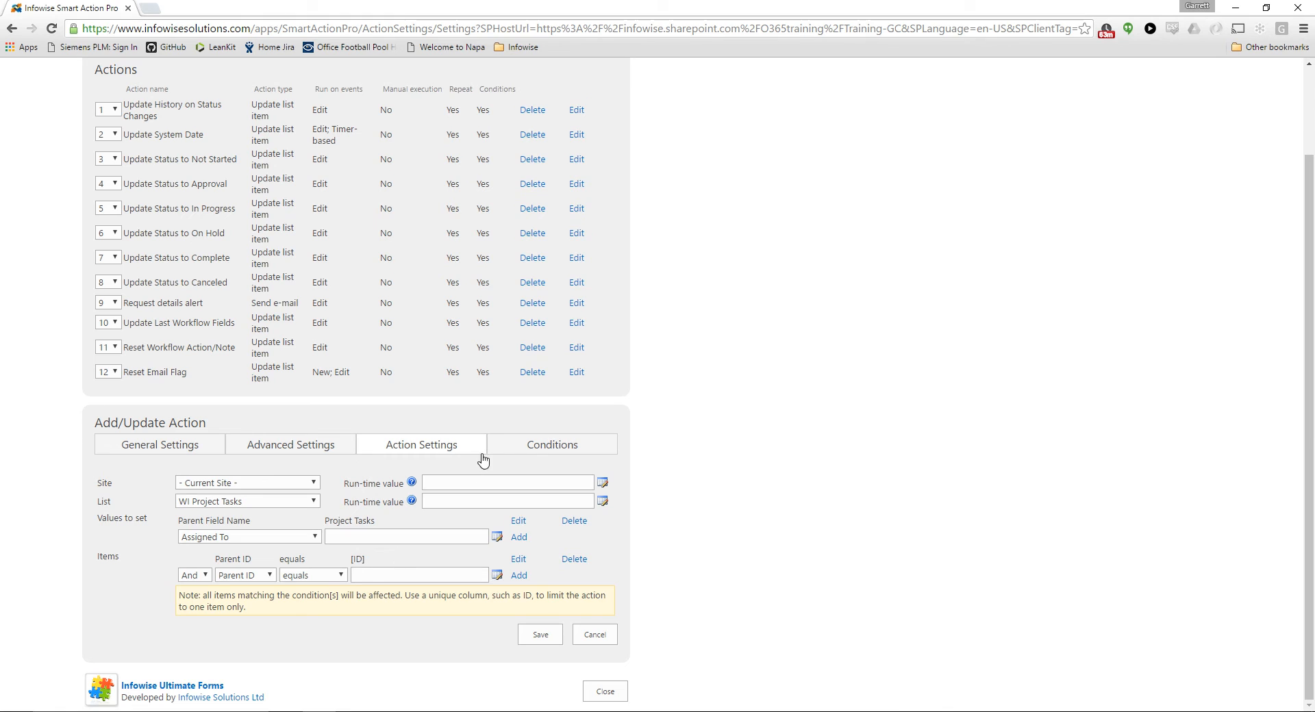
Leave the run conditions empty and save the Reassociate Project Tasks action
{"action": "left_click", "coordinate": [540, 449]}
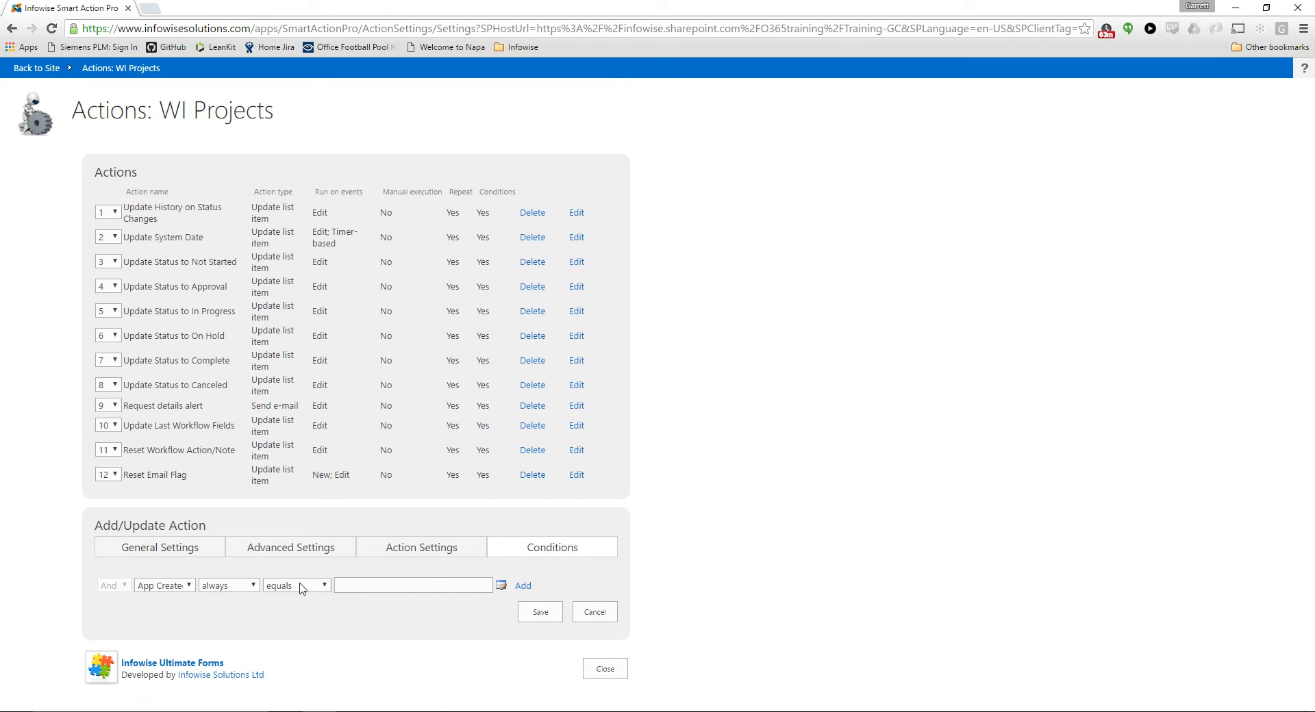
{"action": "left_click", "coordinate": [415, 551]}
{"action": "scroll", "coordinate": [366, 600], "scroll_direction": "down", "scroll_amount": 1}
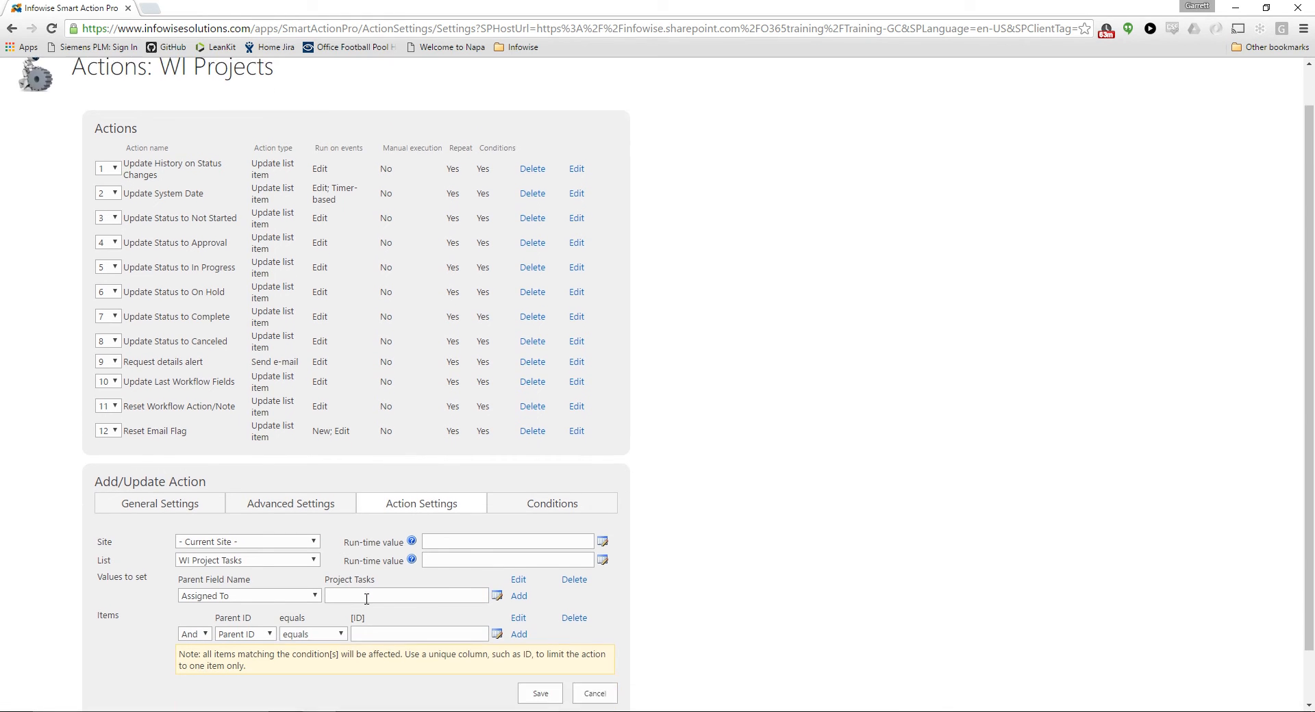
{"action": "scroll", "coordinate": [366, 599], "scroll_direction": "down", "scroll_amount": 1}
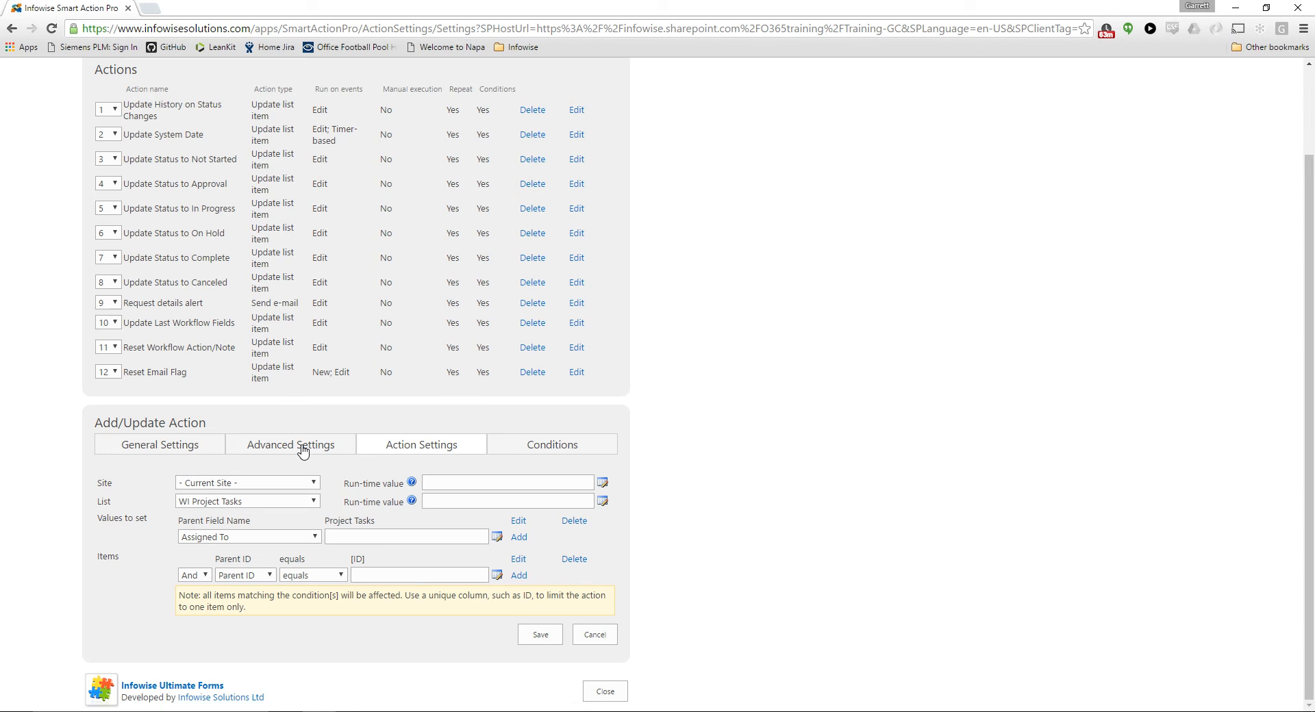
{"action": "left_click", "coordinate": [541, 635]}
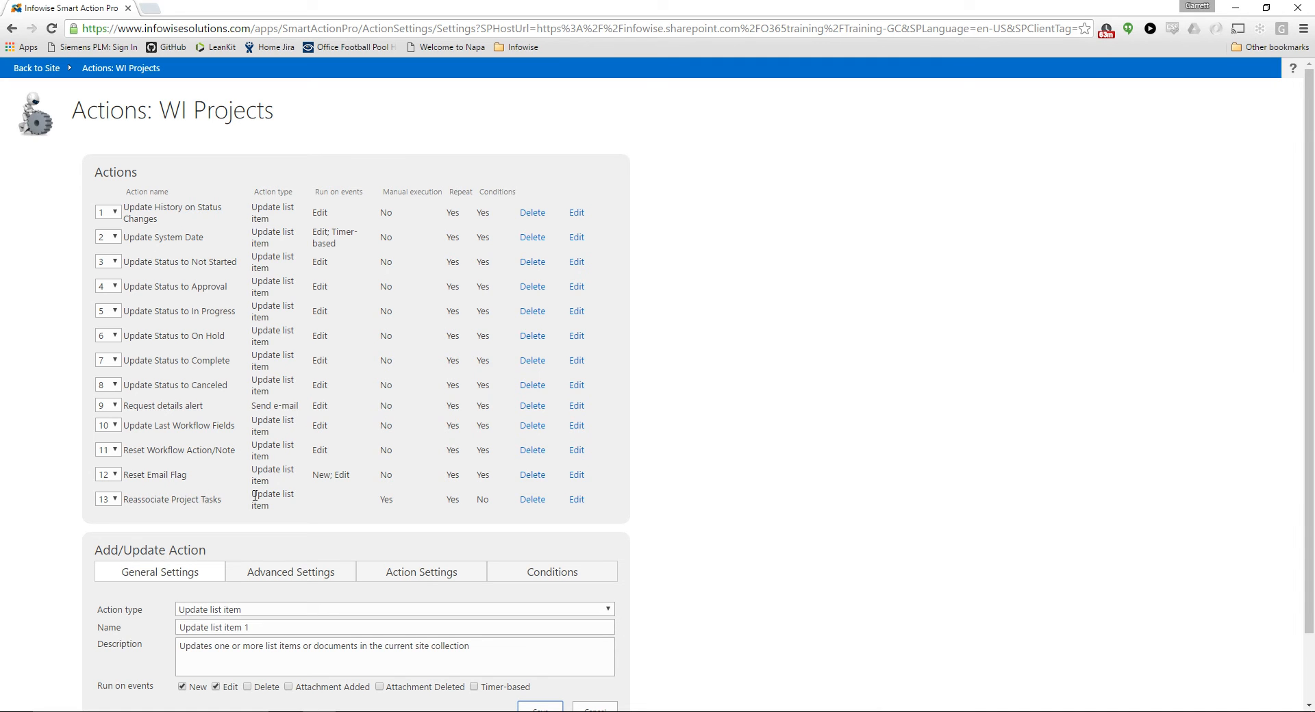
Close the actions configuration, return to the site's WI Projects list and open the Grapes Project item
{"action": "scroll", "coordinate": [384, 511], "scroll_direction": "down", "scroll_amount": 2}
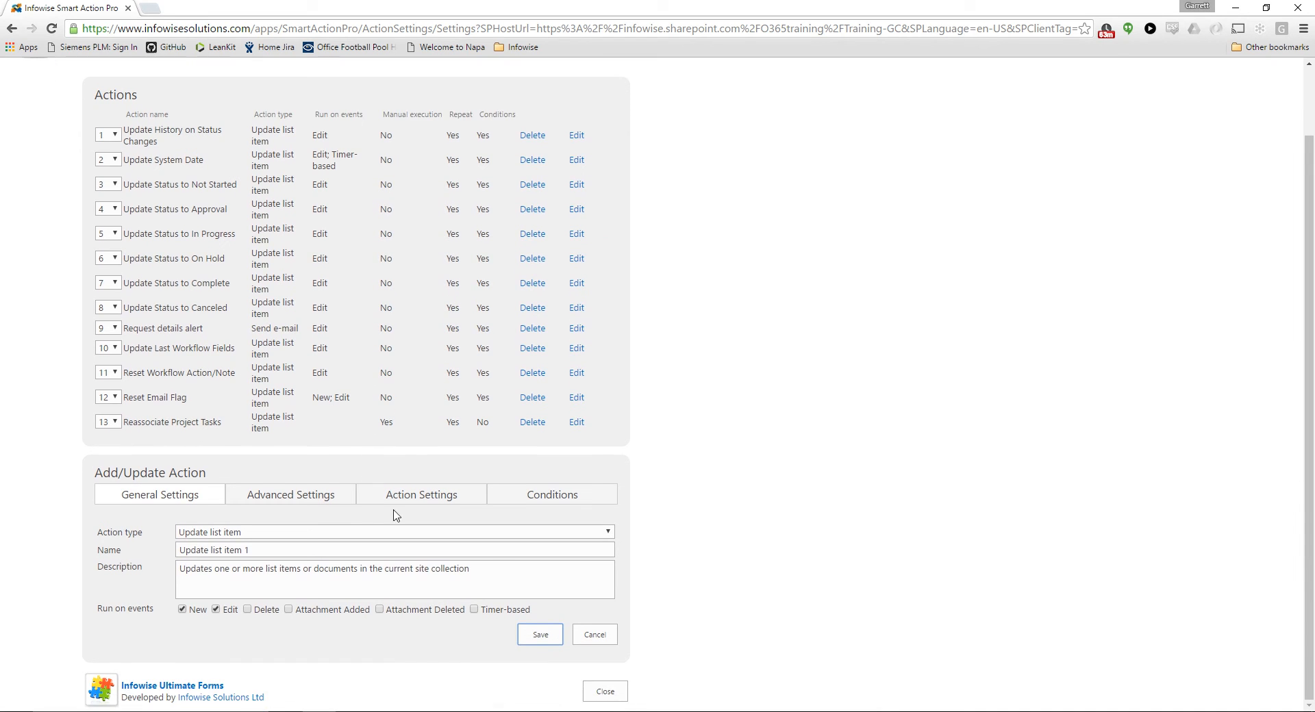
{"action": "left_click", "coordinate": [612, 698]}
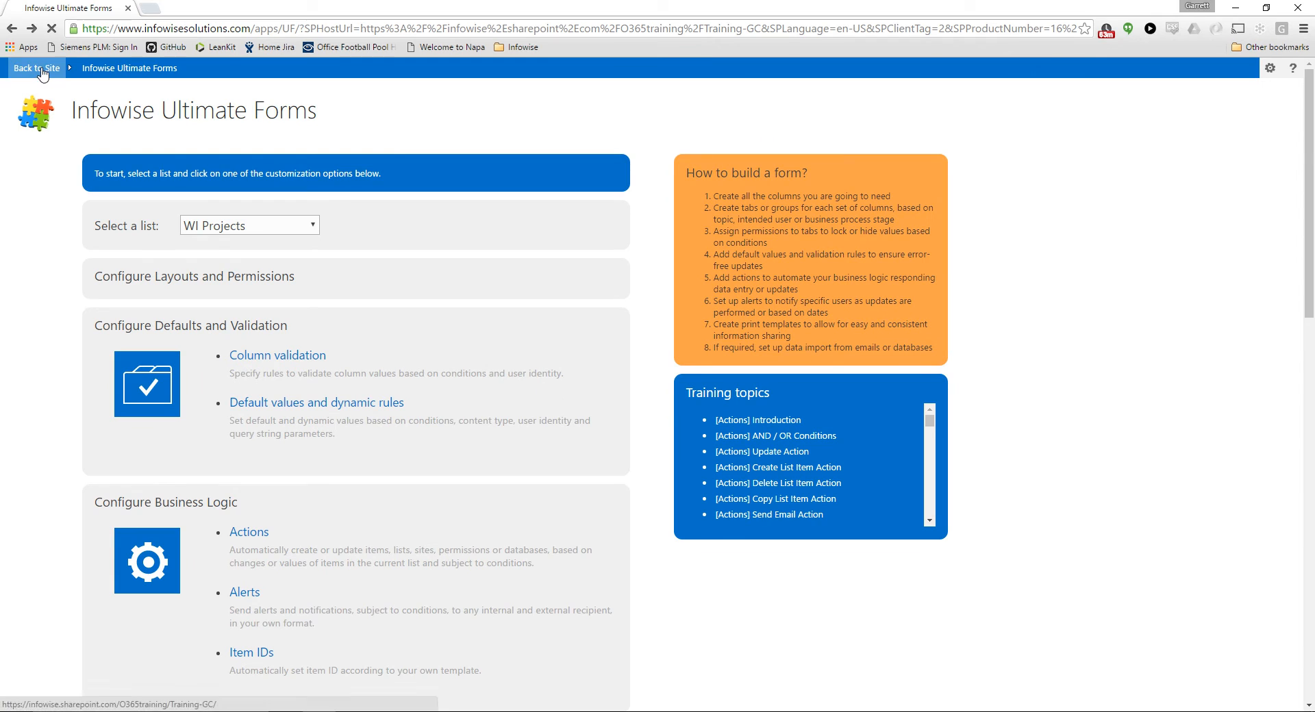
{"action": "left_click", "coordinate": [40, 68]}
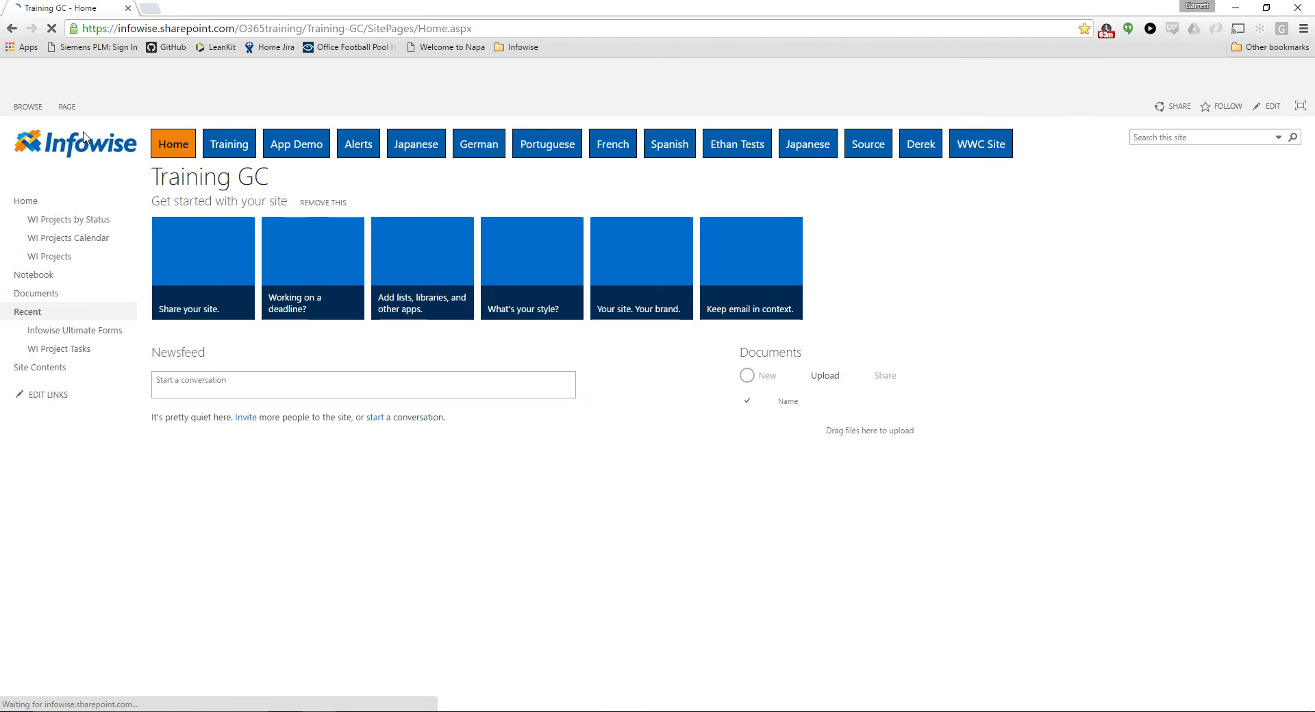
{"action": "left_click", "coordinate": [56, 257]}
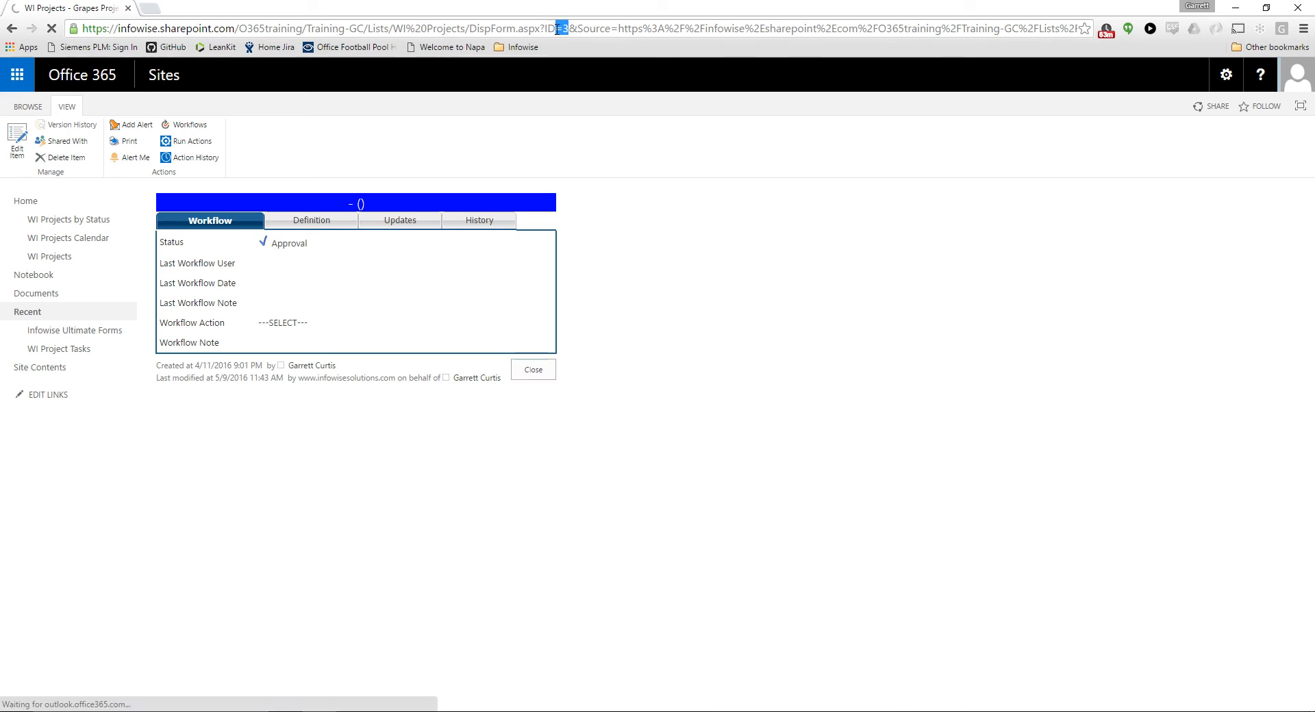
Check the Grapes Project's ID in the page address and its project tasks in the Updates section
{"action": "left_click_drag", "start_coordinate": [569, 28], "coordinate": [546, 28]}
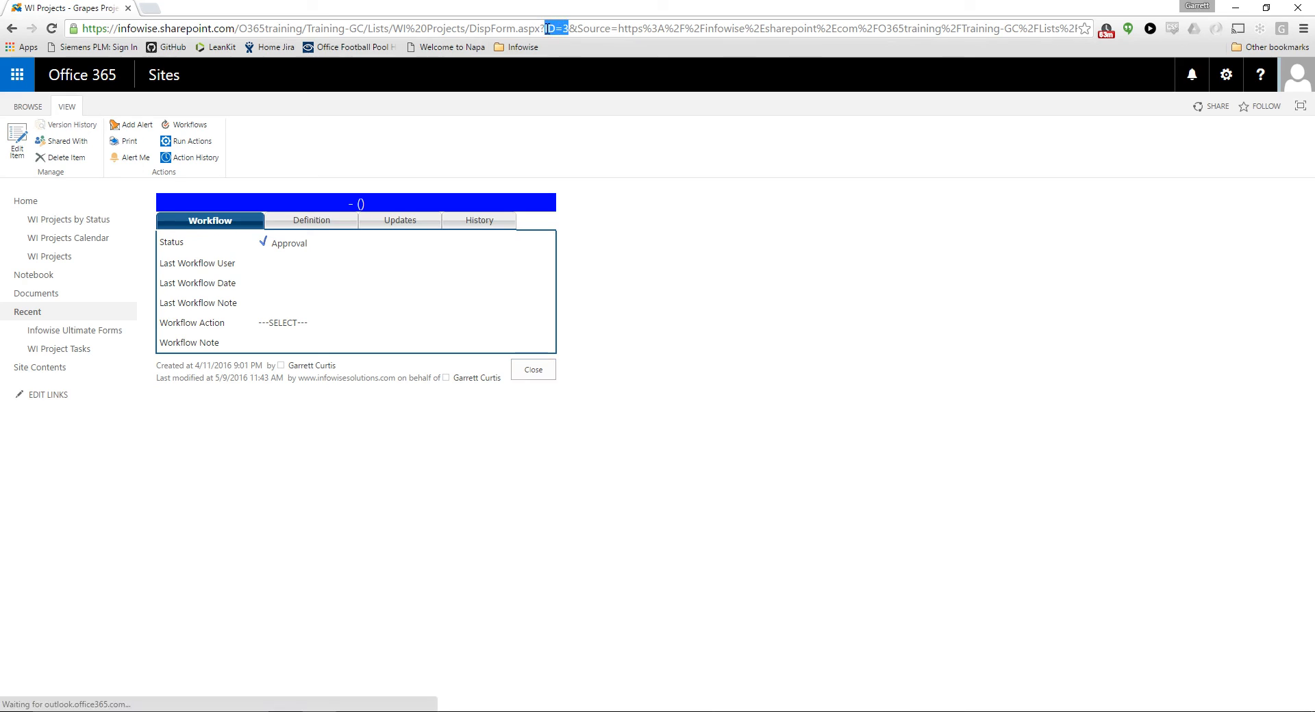
{"action": "left_click", "coordinate": [576, 170]}
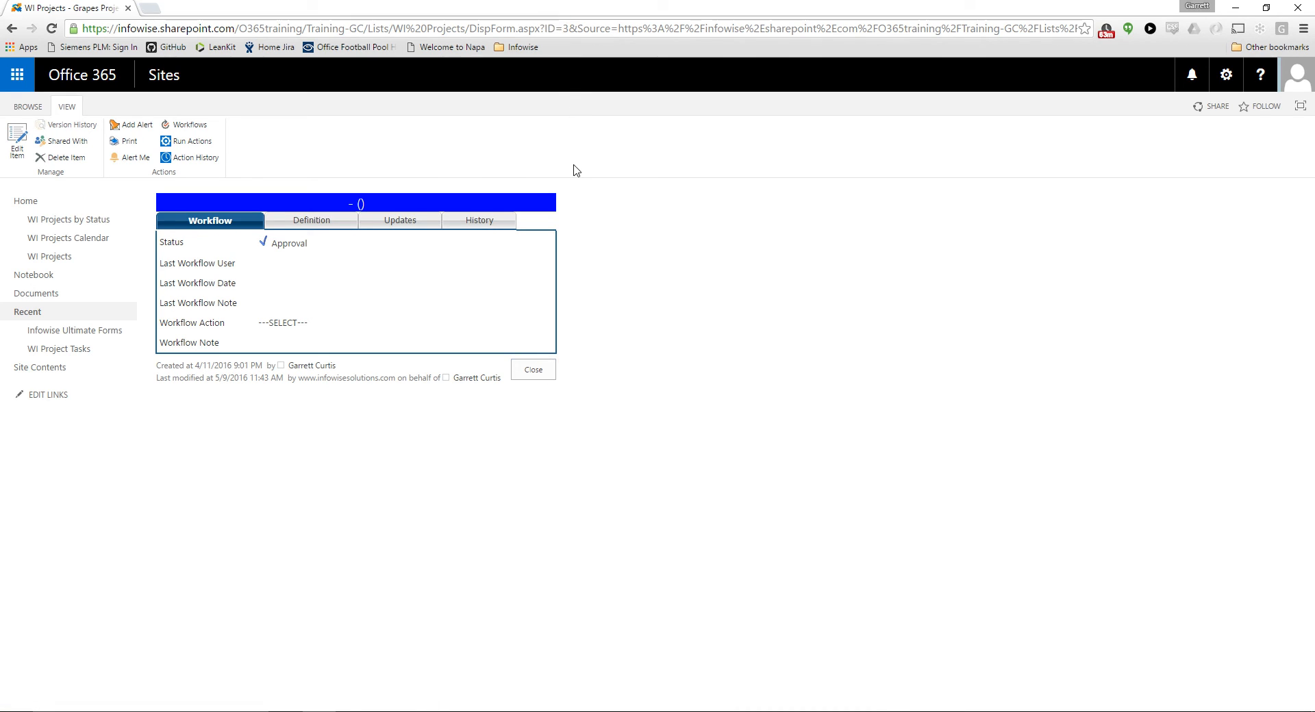
{"action": "left_click", "coordinate": [408, 222]}
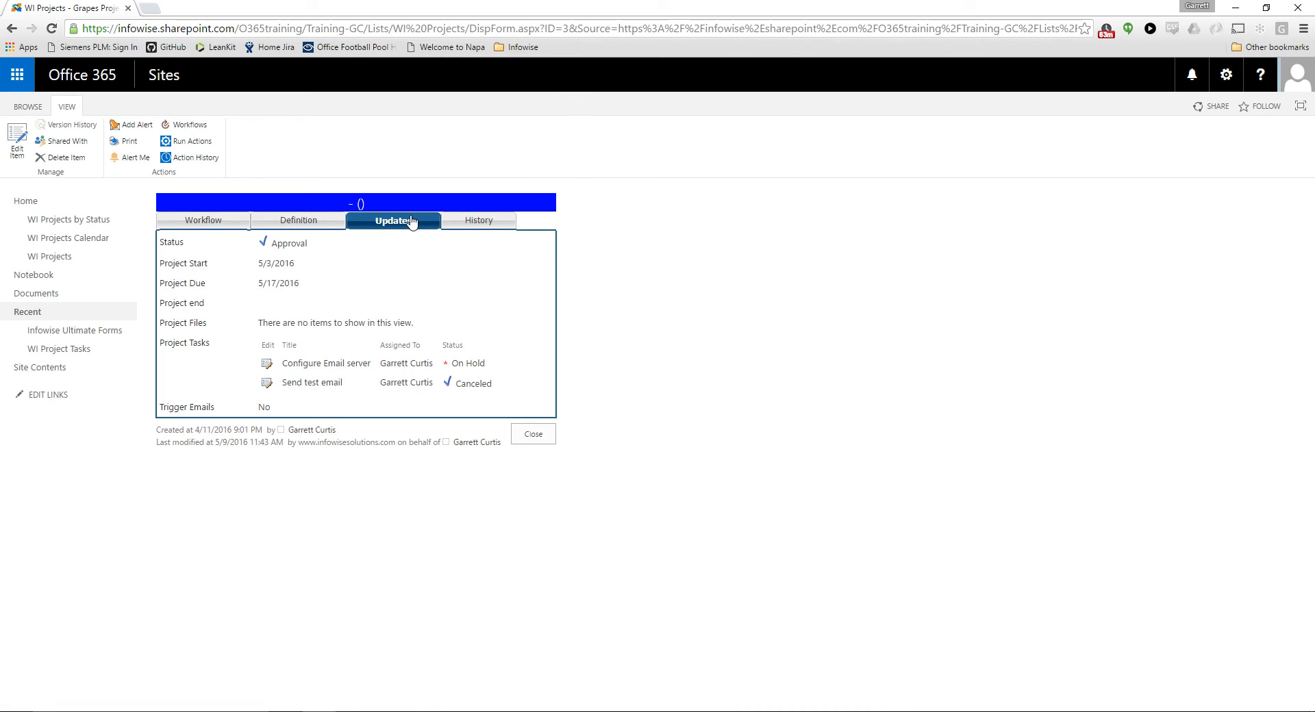
Run the Reassociate Project Tasks action on the Grapes Project, review its tasks in the Updates section and close the item
{"action": "left_click", "coordinate": [193, 141]}
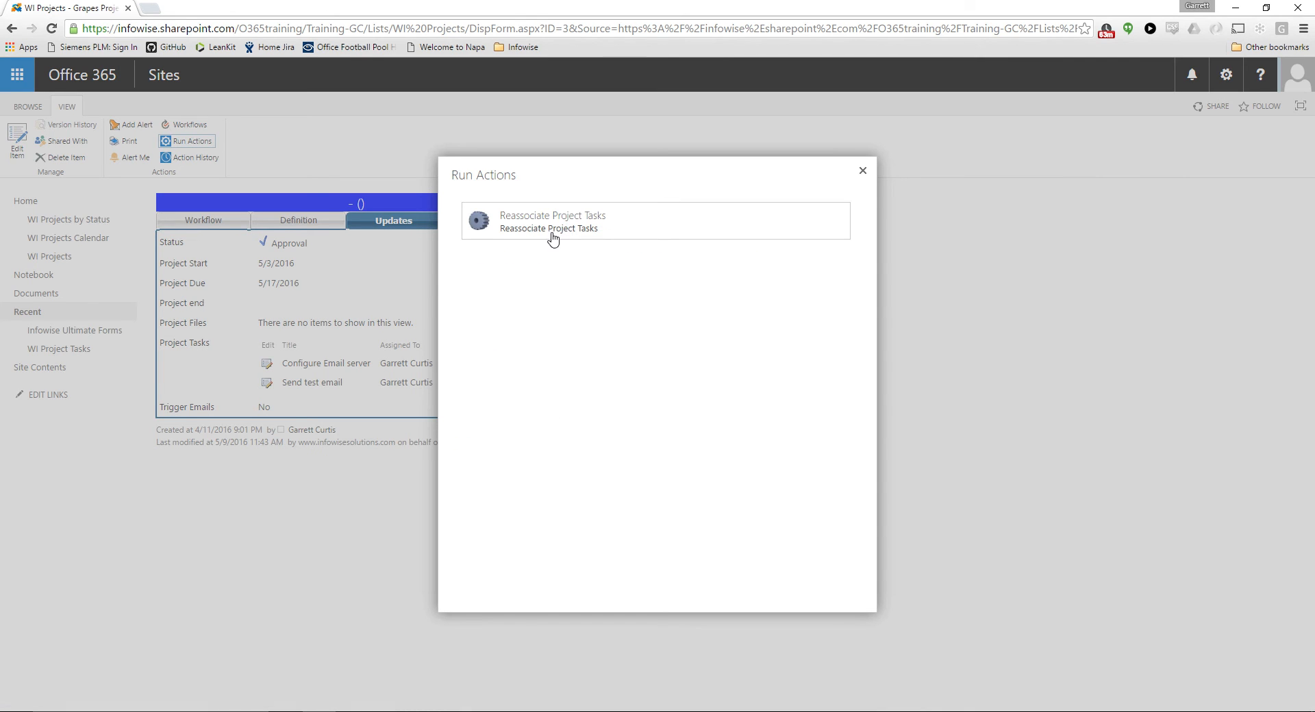
{"action": "left_click", "coordinate": [554, 238]}
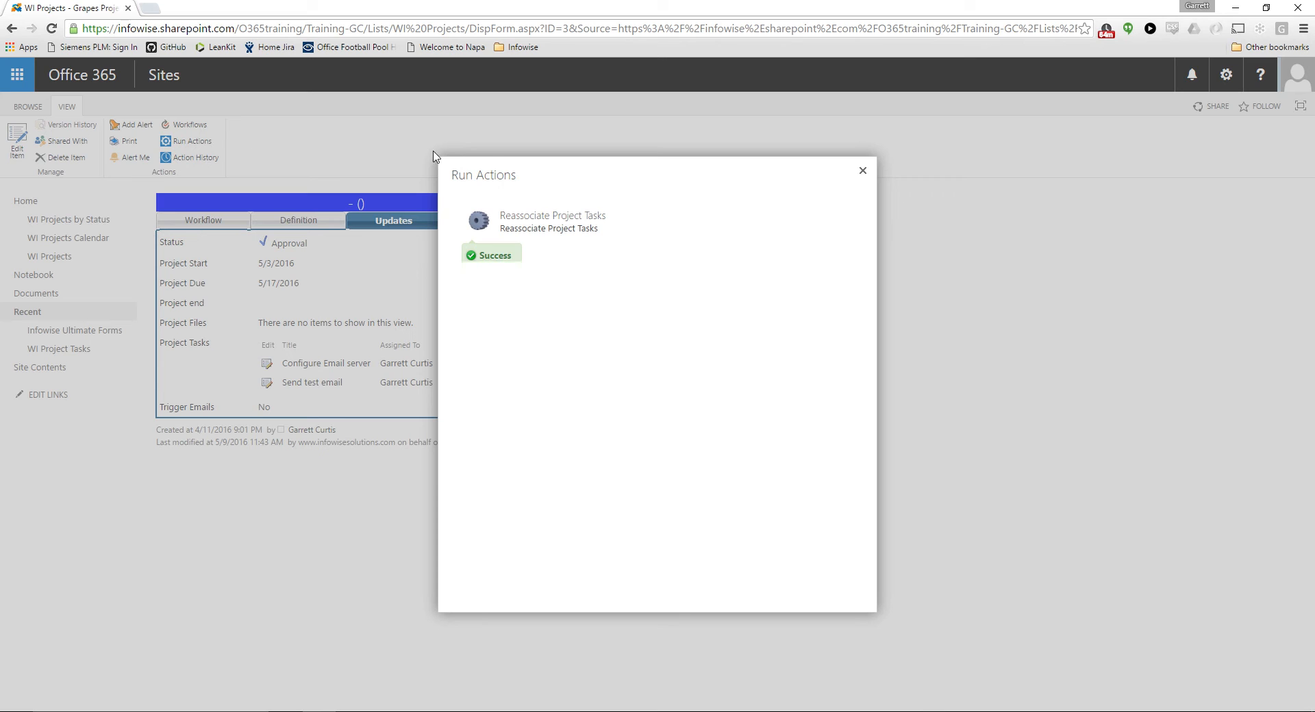
{"action": "left_click", "coordinate": [862, 176]}
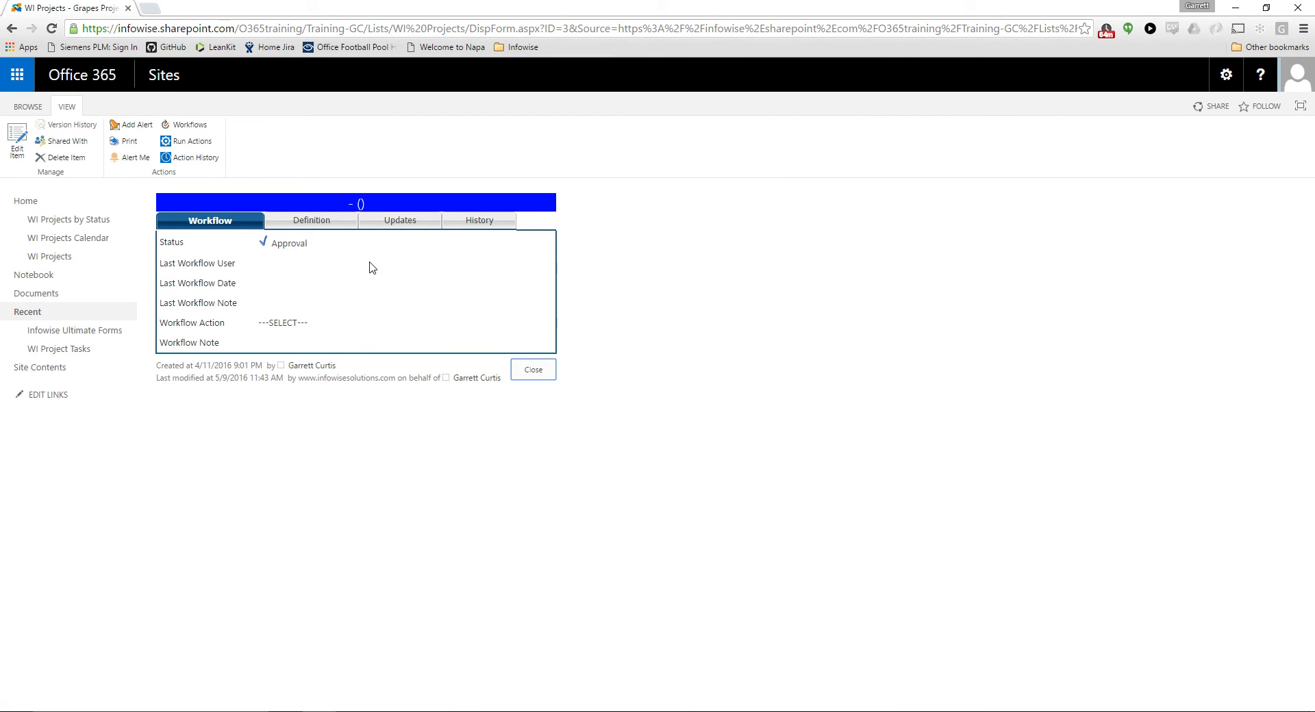
{"action": "left_click", "coordinate": [387, 221]}
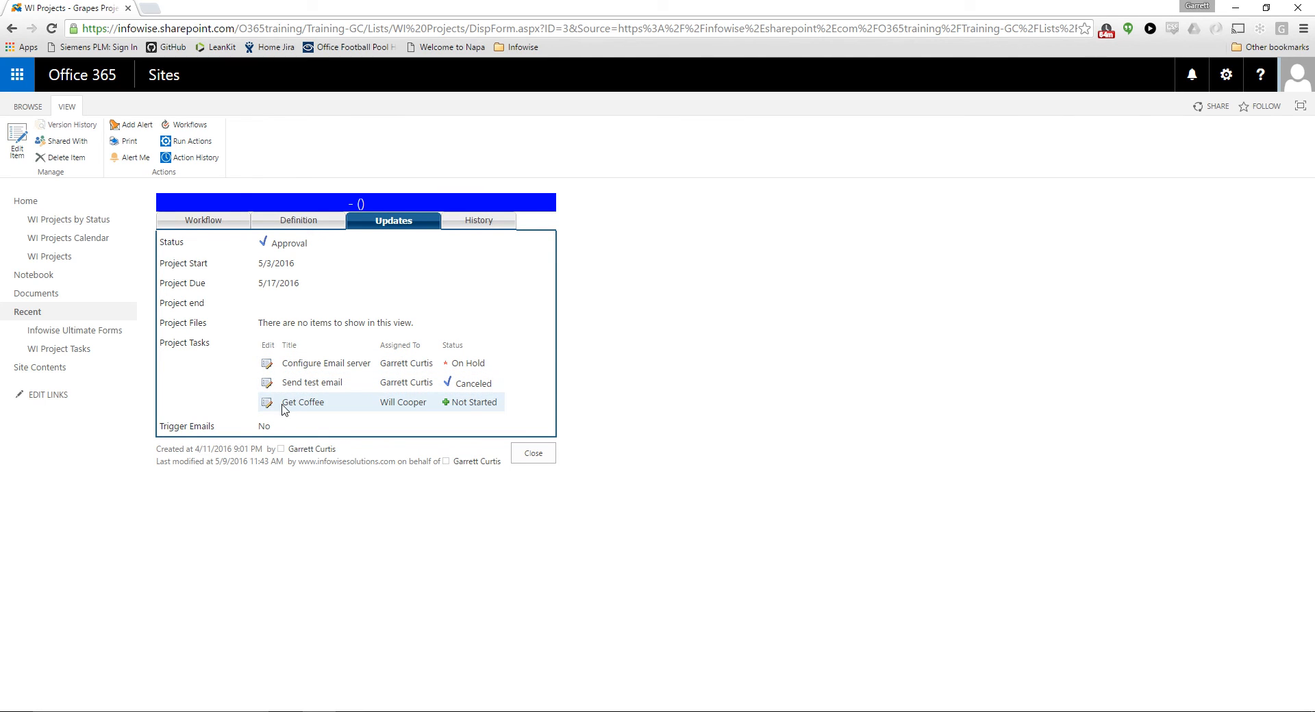
{"action": "left_click", "coordinate": [543, 454]}
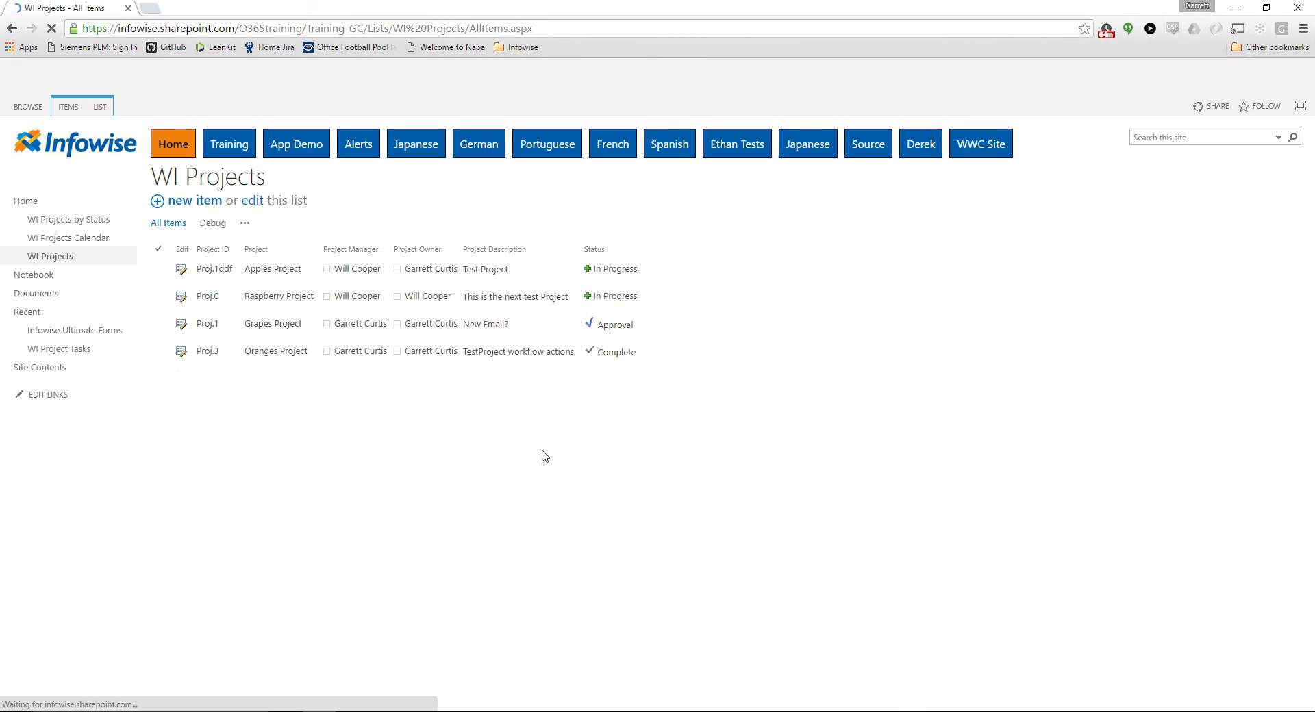
Check the project tasks in the Updates sections of the Apples Project and Grapes Project, closing each item without saving
{"action": "left_click", "coordinate": [180, 273]}
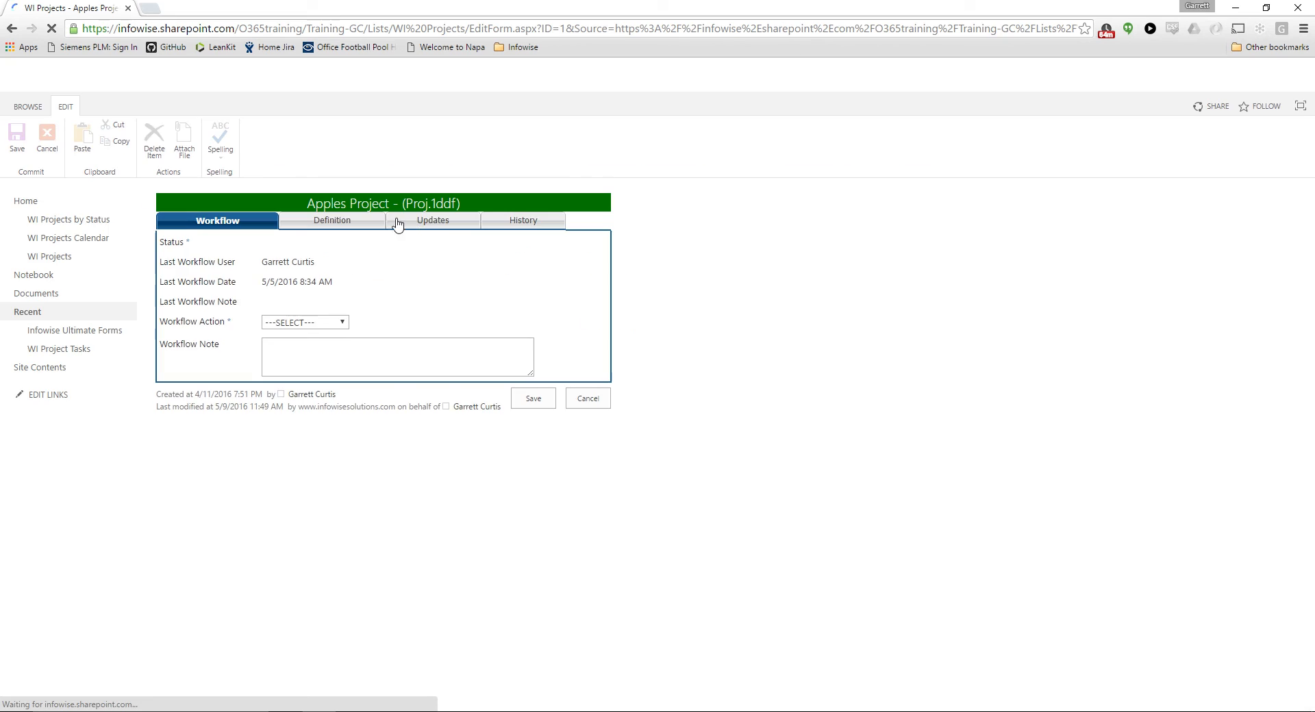
{"action": "left_click", "coordinate": [414, 220]}
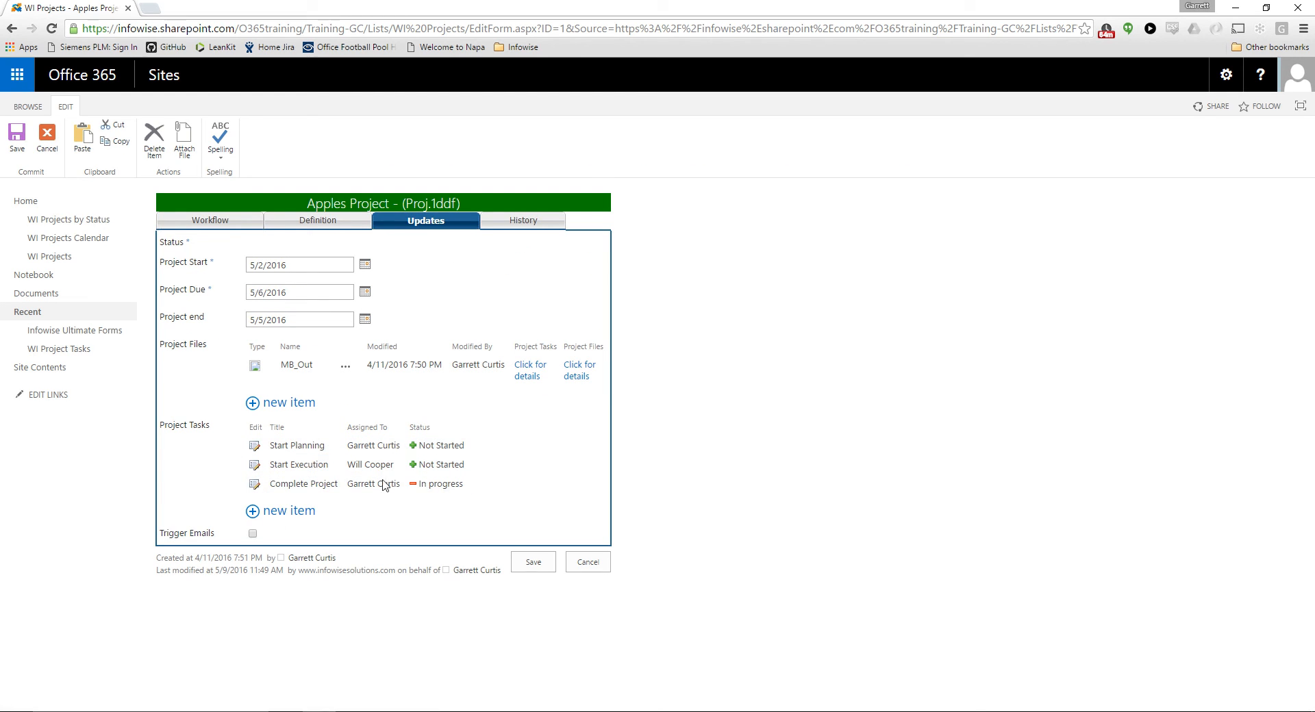
{"action": "left_click", "coordinate": [577, 568]}
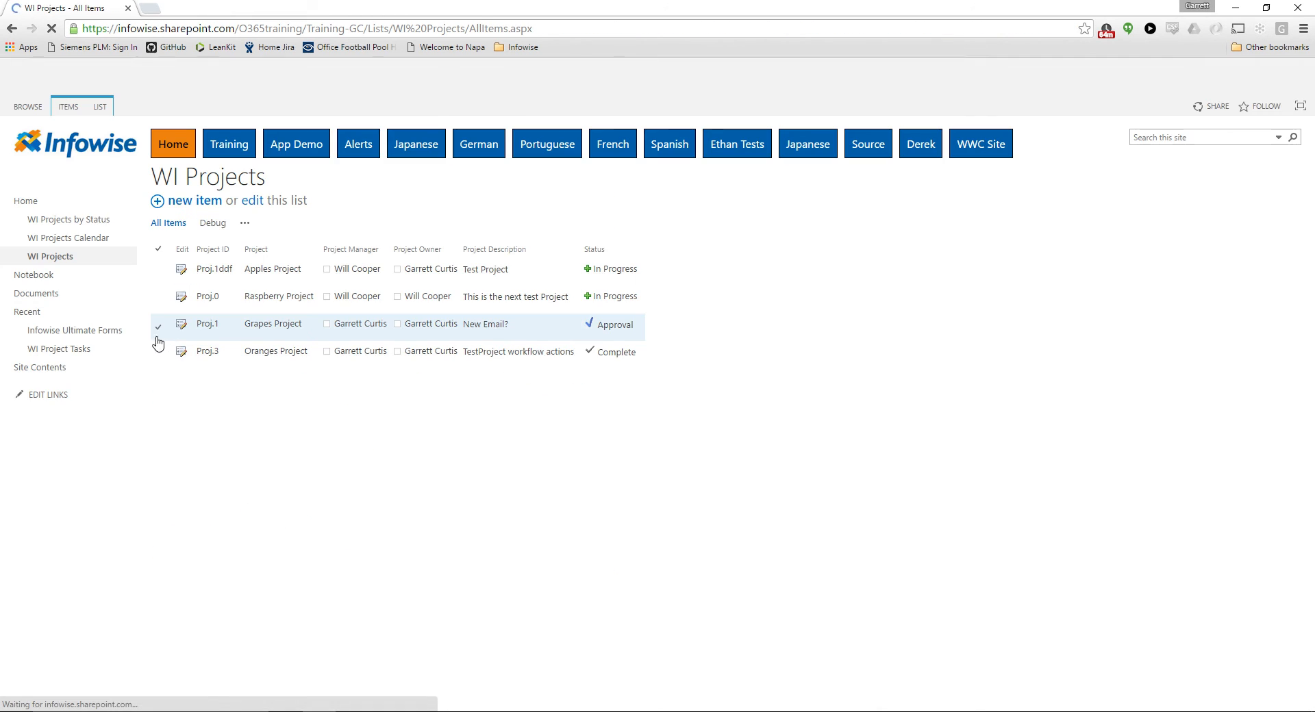
{"action": "left_click", "coordinate": [183, 328]}
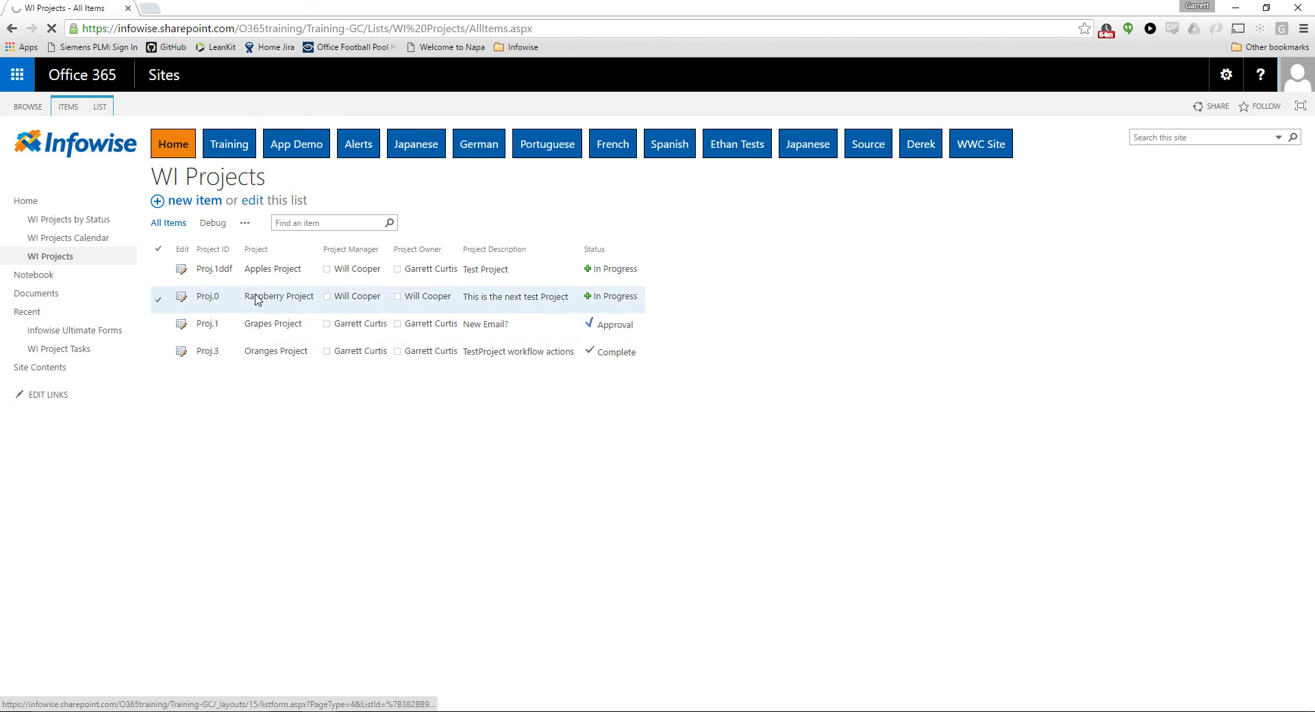
{"action": "left_click", "coordinate": [445, 221]}
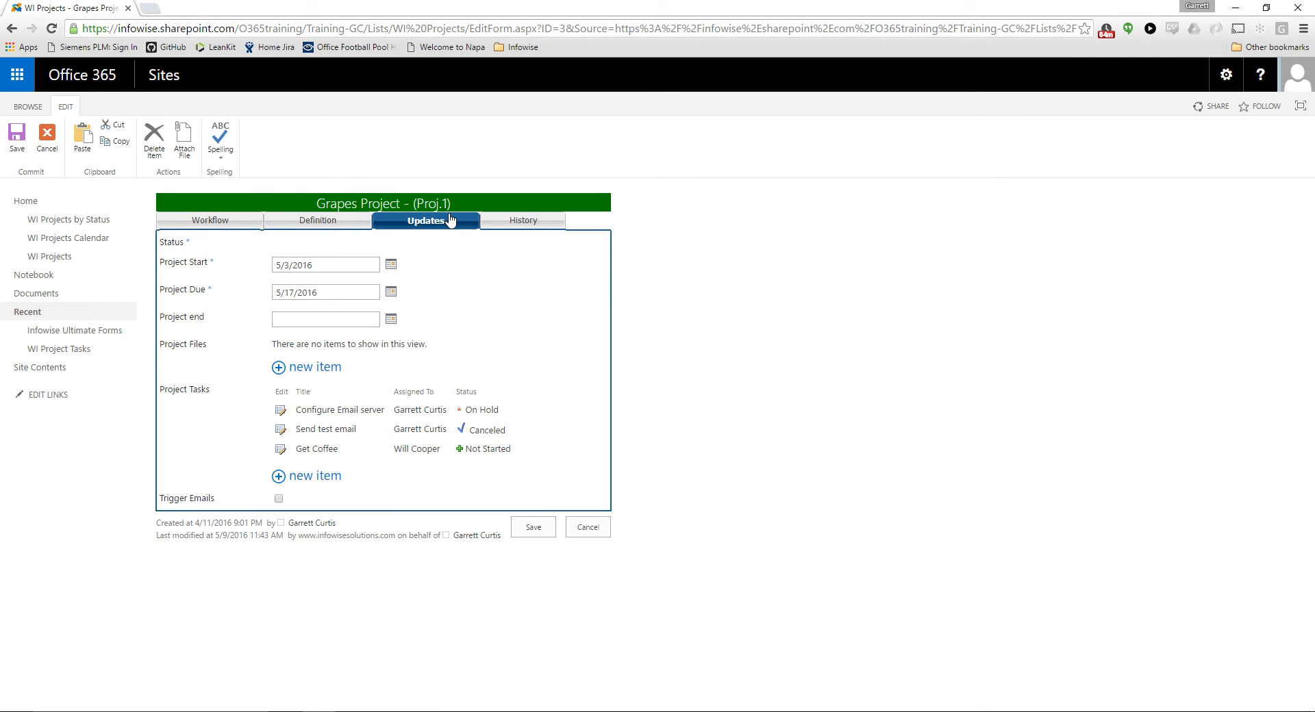
{"action": "left_click", "coordinate": [590, 528]}
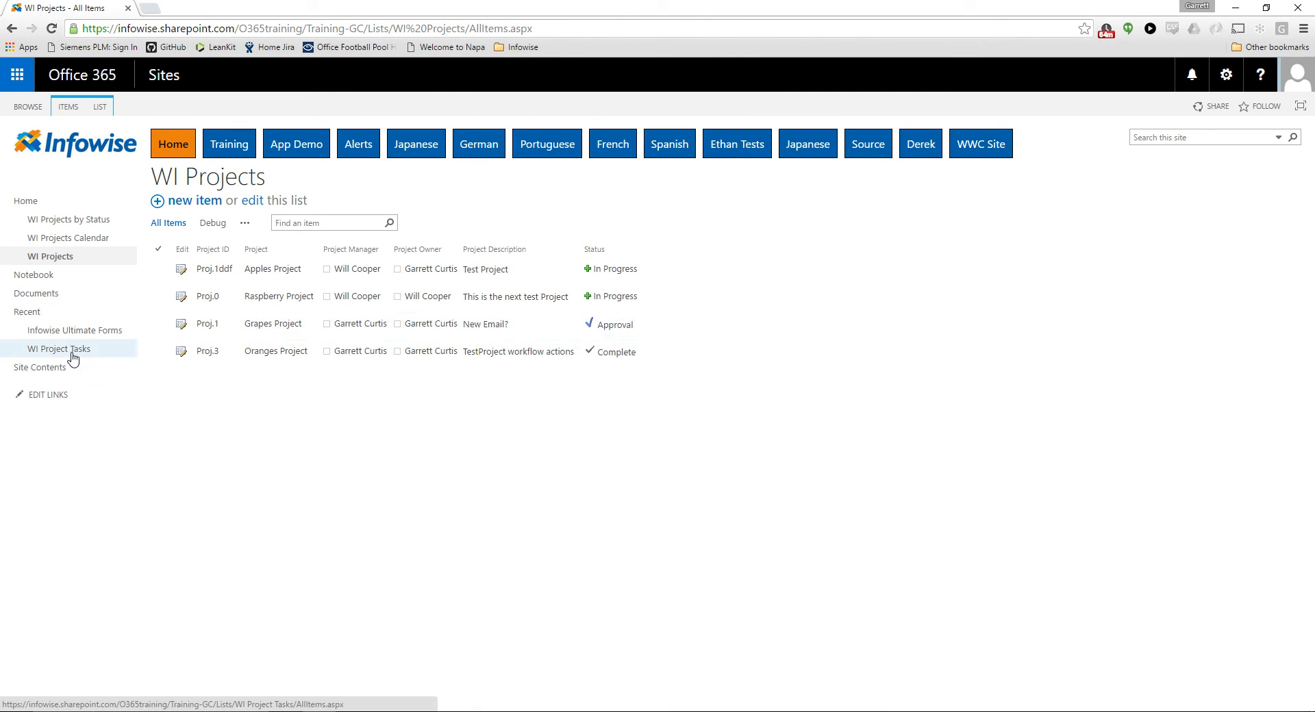
In the Debug view of WI Project Tasks, quick-edit the Get Coffee task's Parent ID to 5 and return to the standard view
{"action": "left_click", "coordinate": [72, 349]}
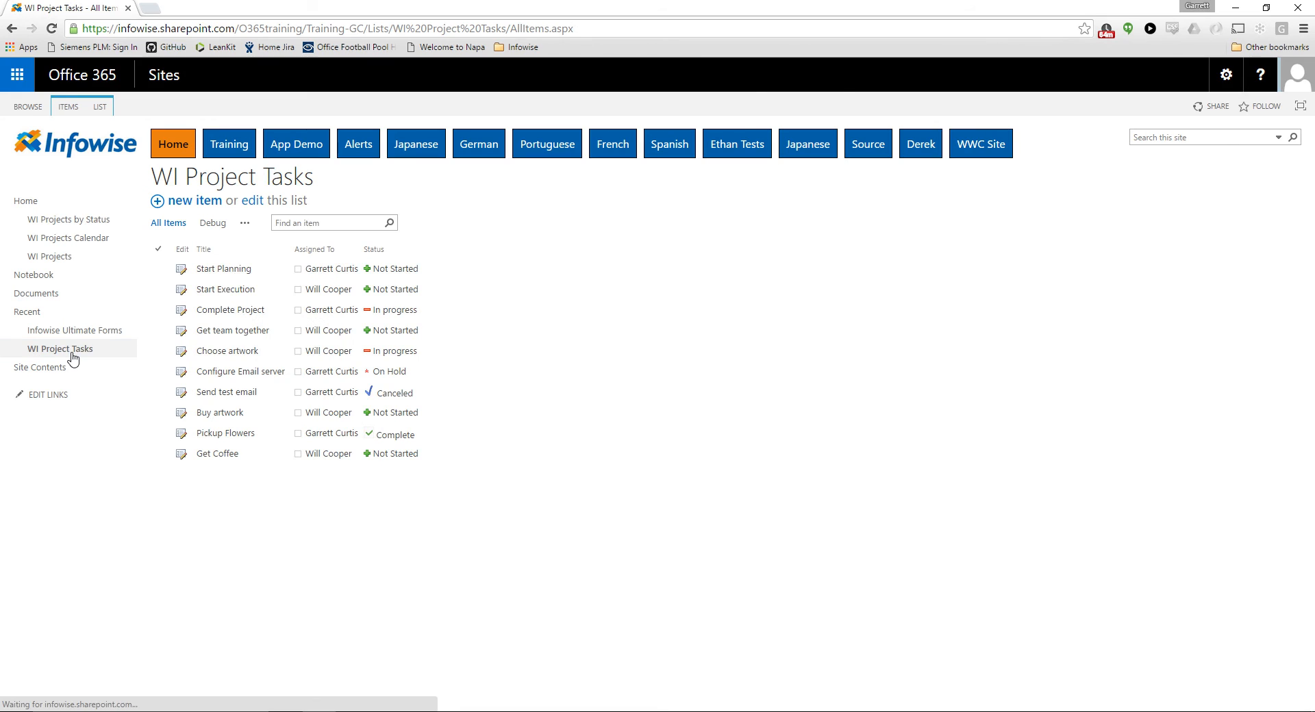
{"action": "left_click", "coordinate": [222, 231]}
{"action": "left_click", "coordinate": [100, 106]}
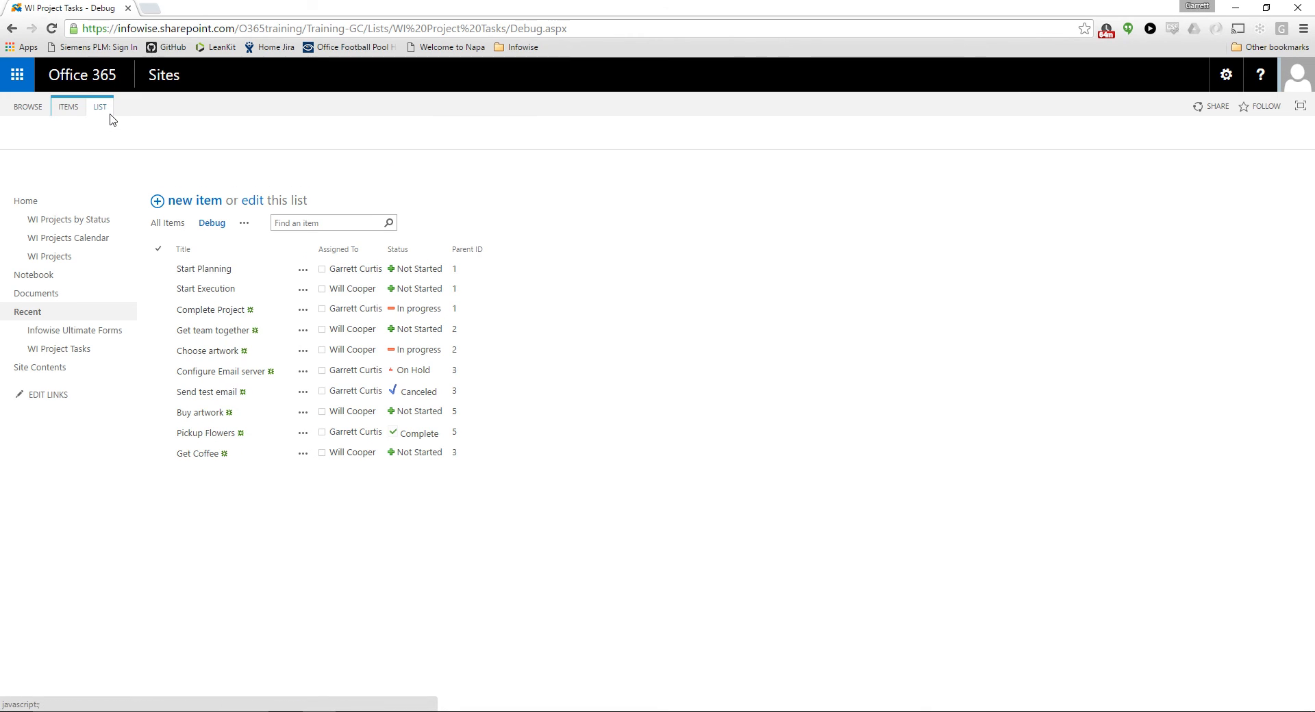
{"action": "left_click", "coordinate": [49, 137]}
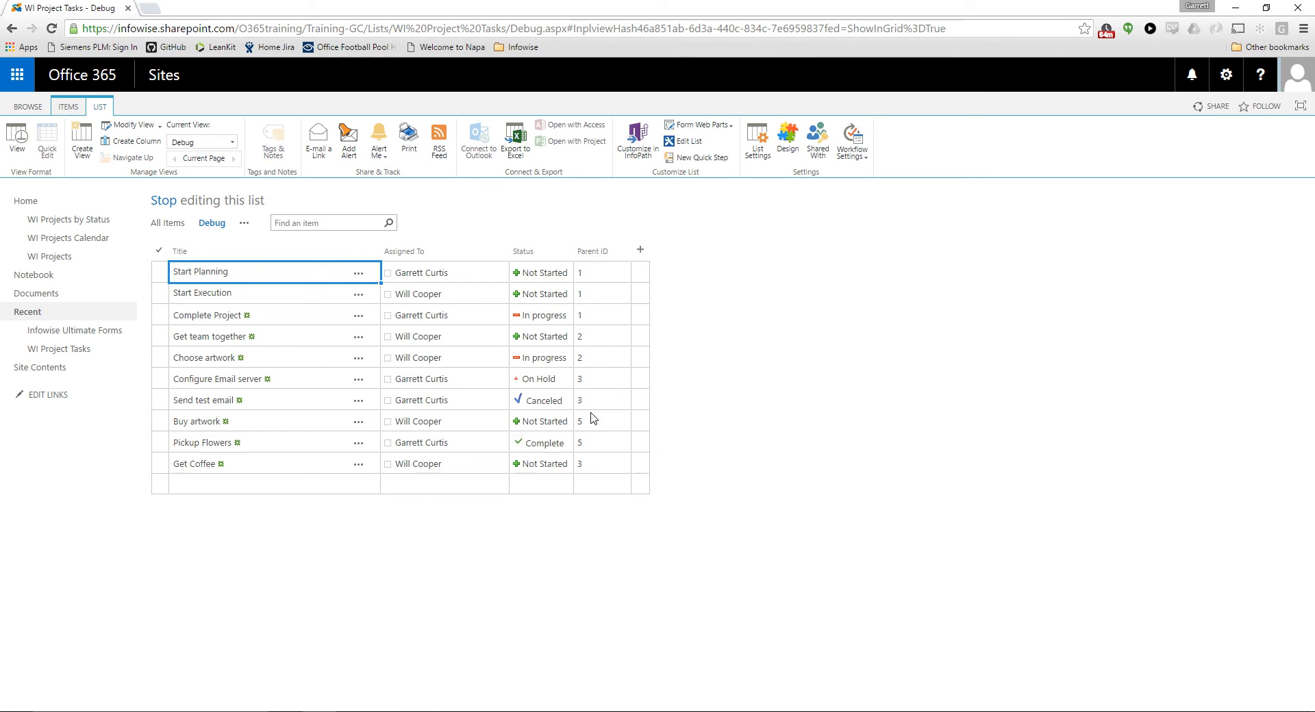
{"action": "left_click", "coordinate": [590, 461]}
{"action": "left_click", "coordinate": [582, 463]}
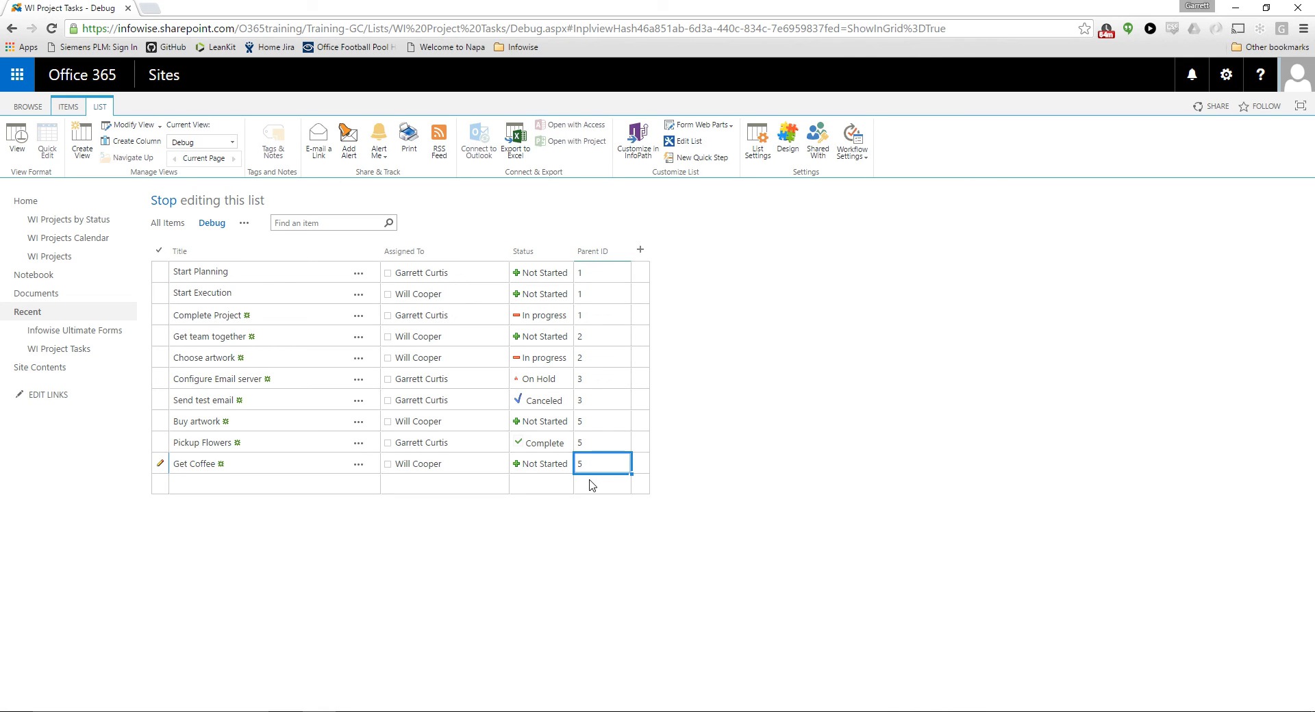
{"action": "left_click", "coordinate": [587, 485]}
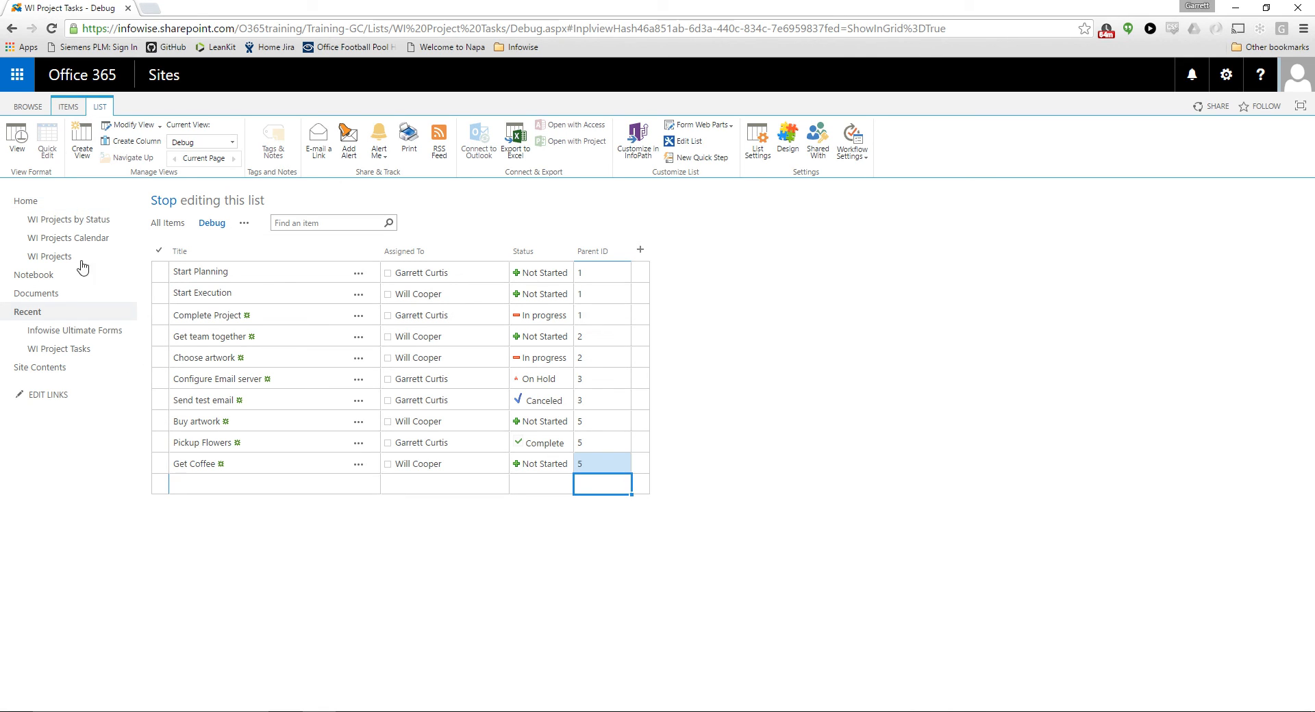
{"action": "left_click", "coordinate": [26, 140]}
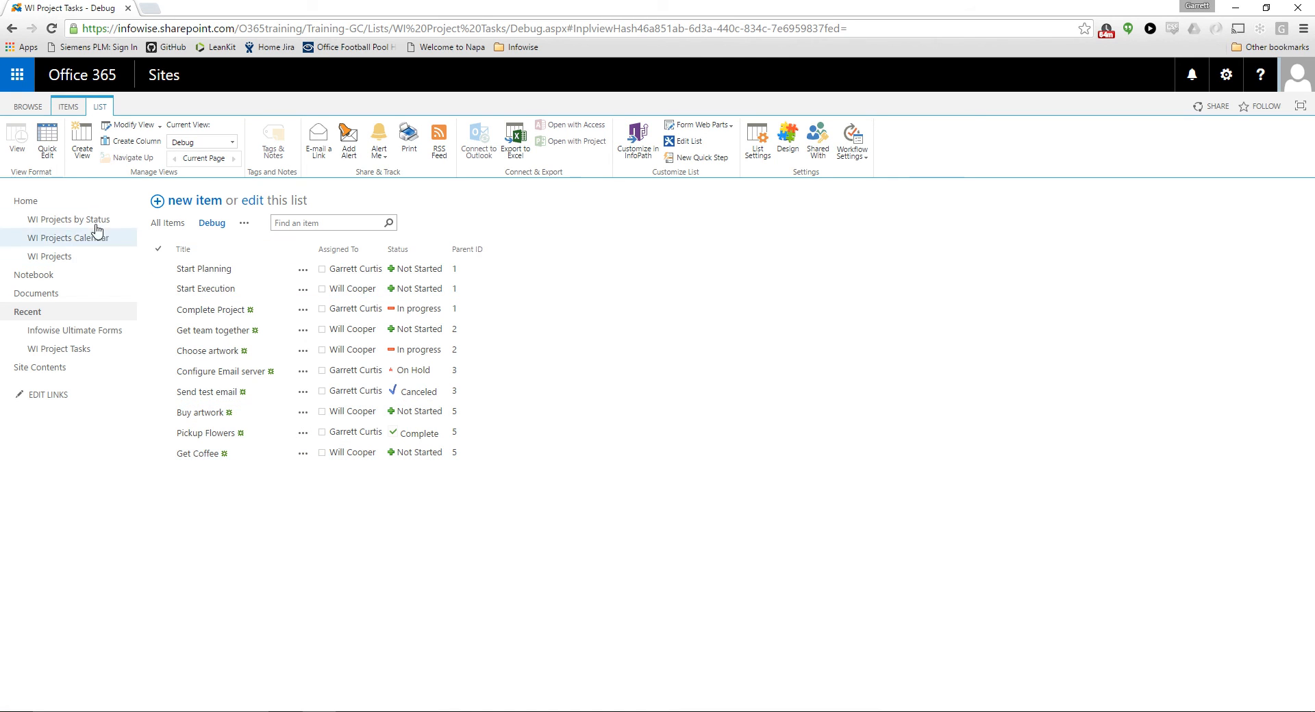
Open the Oranges Project in WI Projects, check its ID in the page address and its project tasks, and close it
{"action": "left_click", "coordinate": [73, 256]}
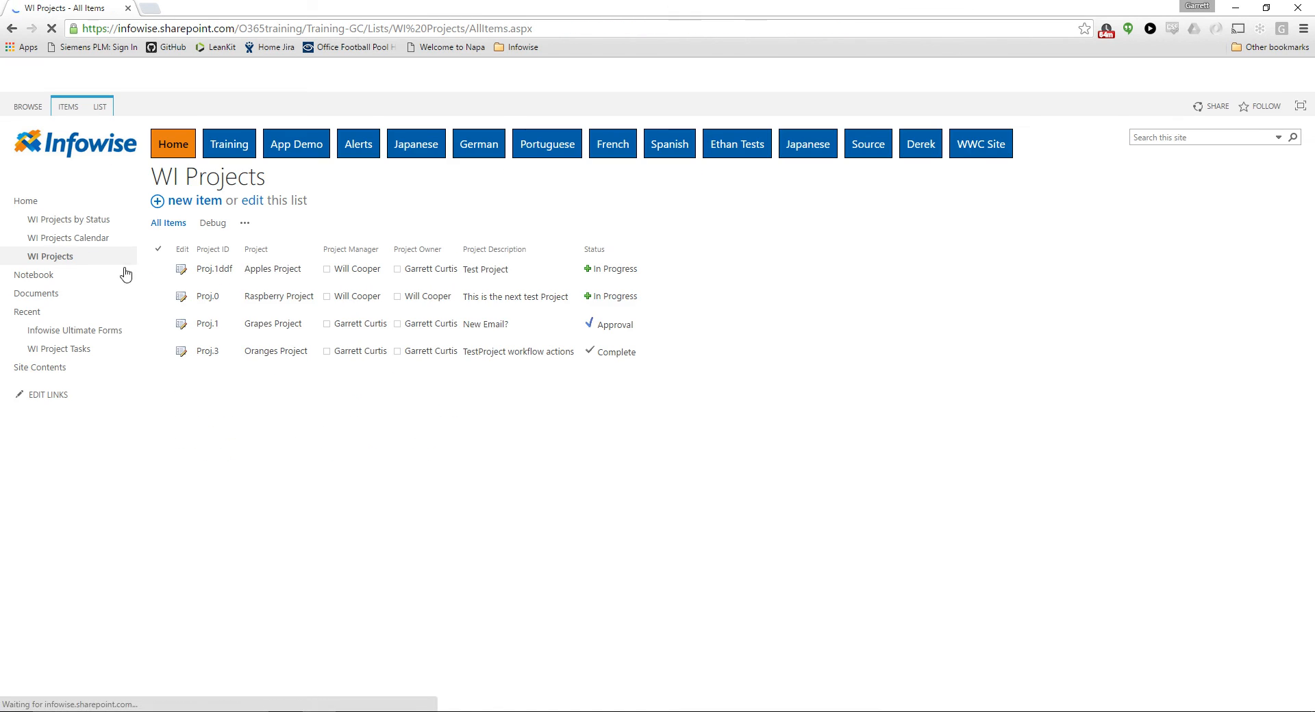
{"action": "left_click", "coordinate": [183, 354]}
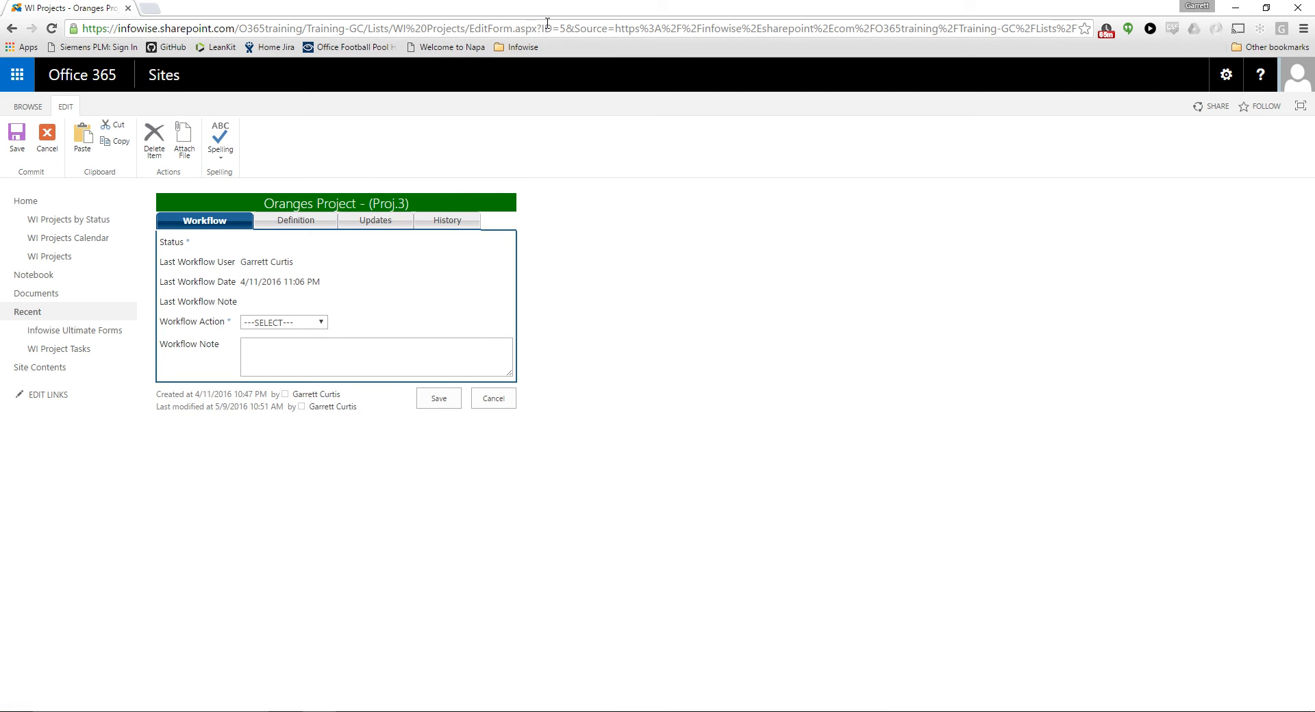
{"action": "left_click_drag", "start_coordinate": [545, 26], "coordinate": [566, 31]}
{"action": "left_click", "coordinate": [551, 198]}
{"action": "left_click", "coordinate": [388, 230]}
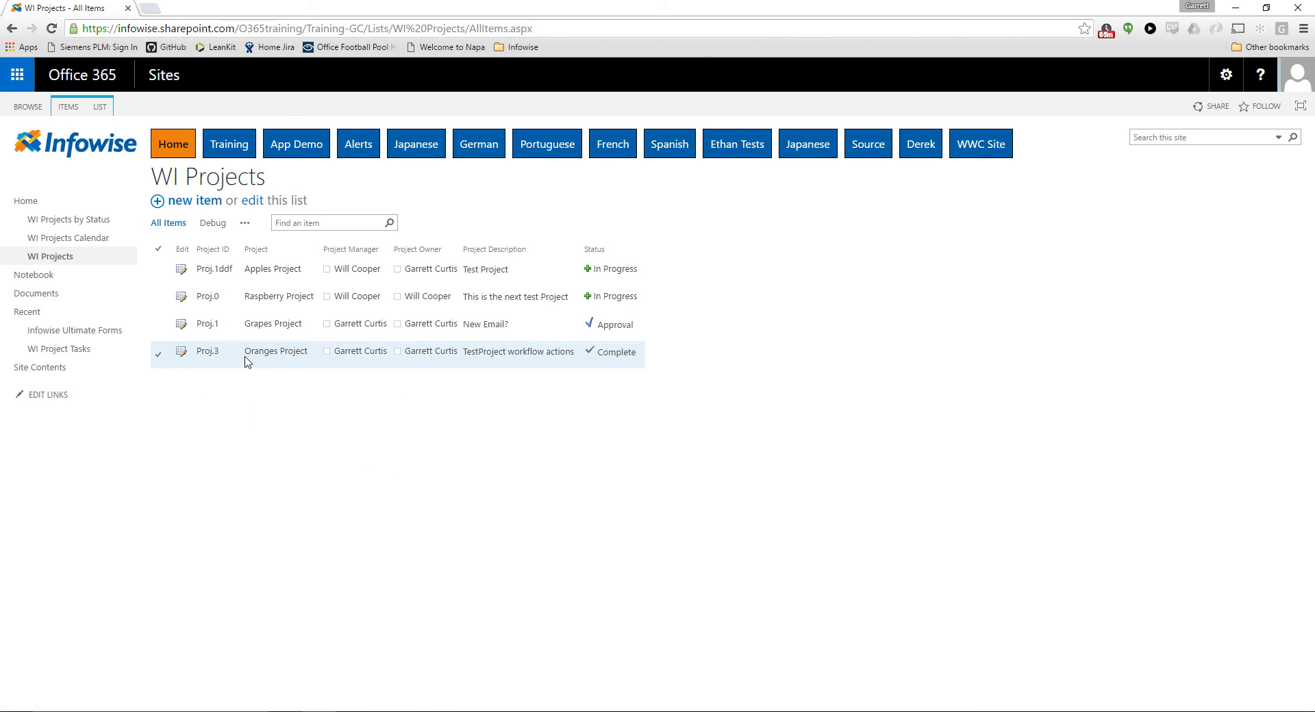
Run the Reassociate Project Tasks action on the Oranges Project and dismiss the list of actions
{"action": "left_click", "coordinate": [272, 353]}
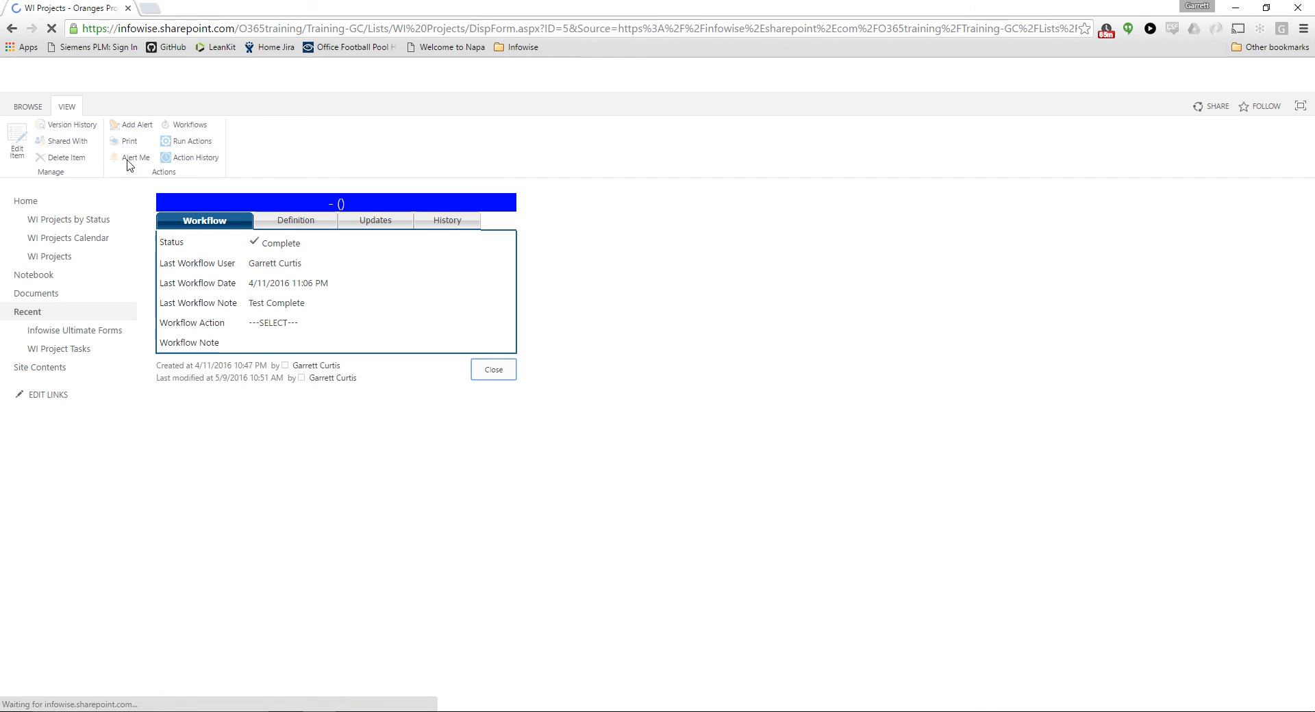
{"action": "left_click", "coordinate": [185, 141]}
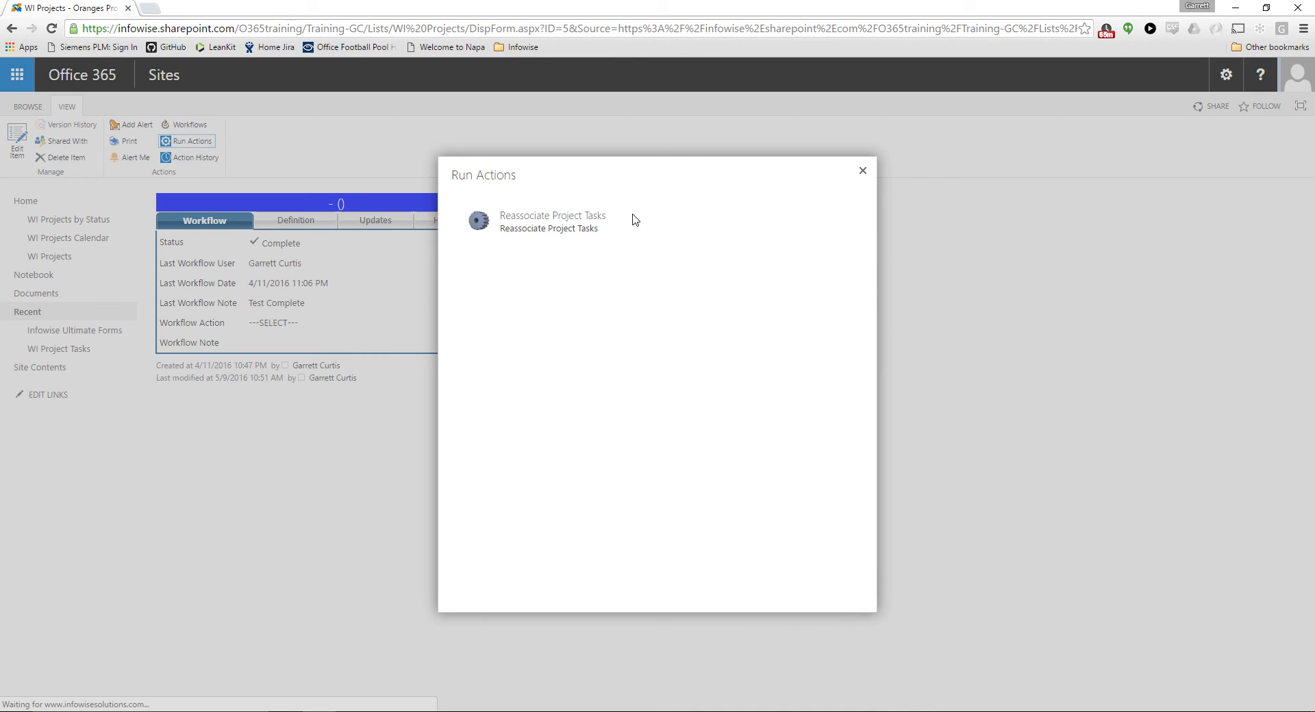
{"action": "left_click", "coordinate": [567, 222]}
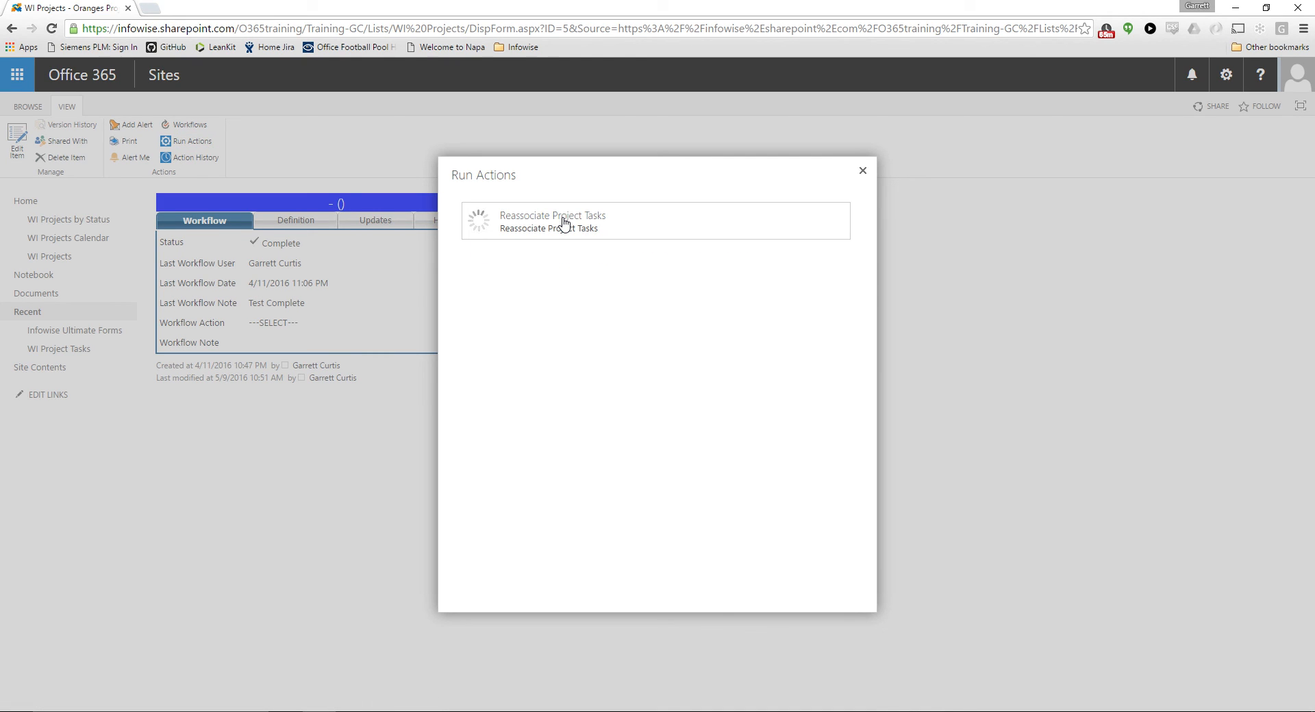
{"action": "left_click", "coordinate": [863, 172]}
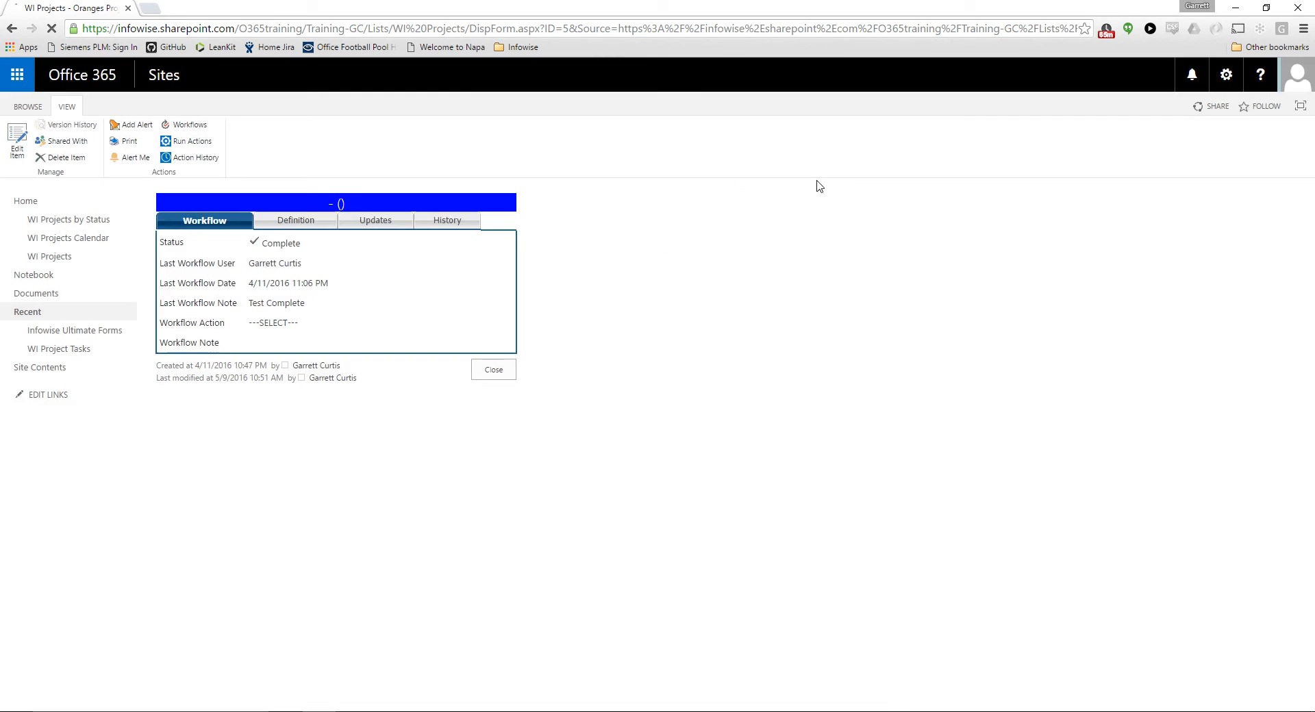
Review the Oranges Project's tasks in its Updates section and the Parent IDs in the Debug view of WI Project Tasks
{"action": "left_click", "coordinate": [375, 222]}
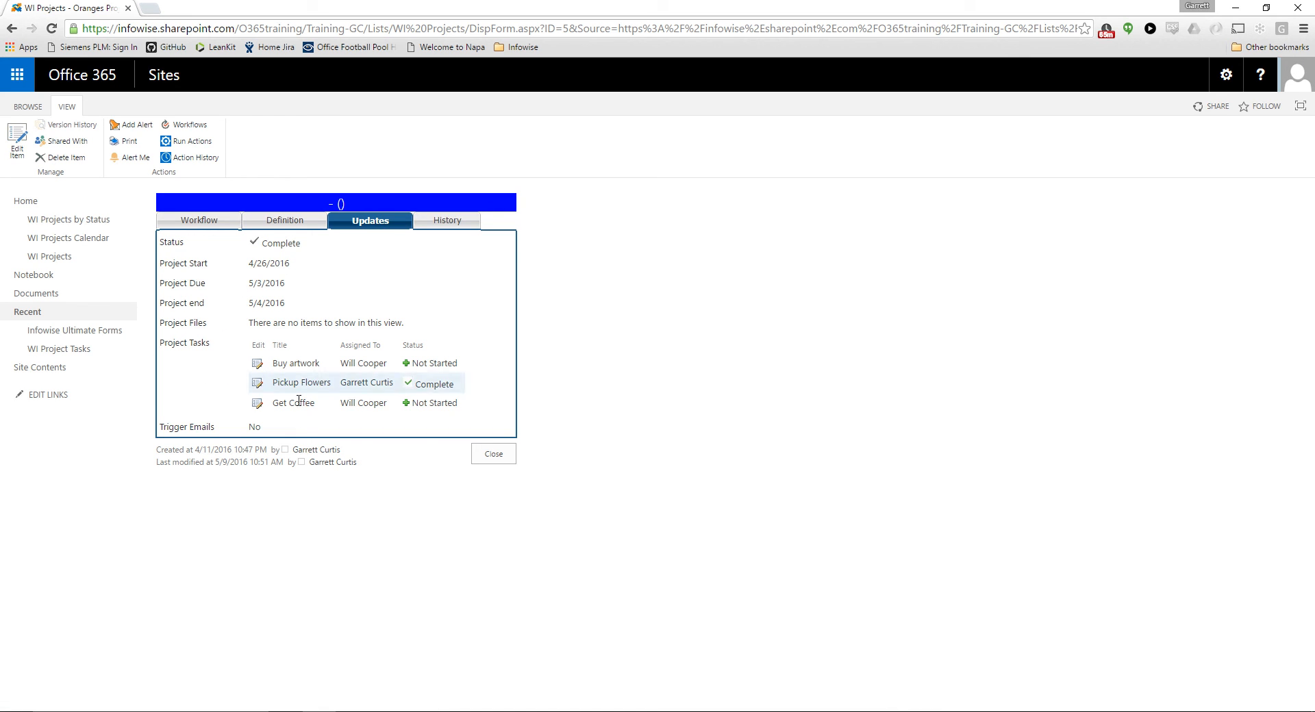
{"action": "left_click", "coordinate": [493, 455]}
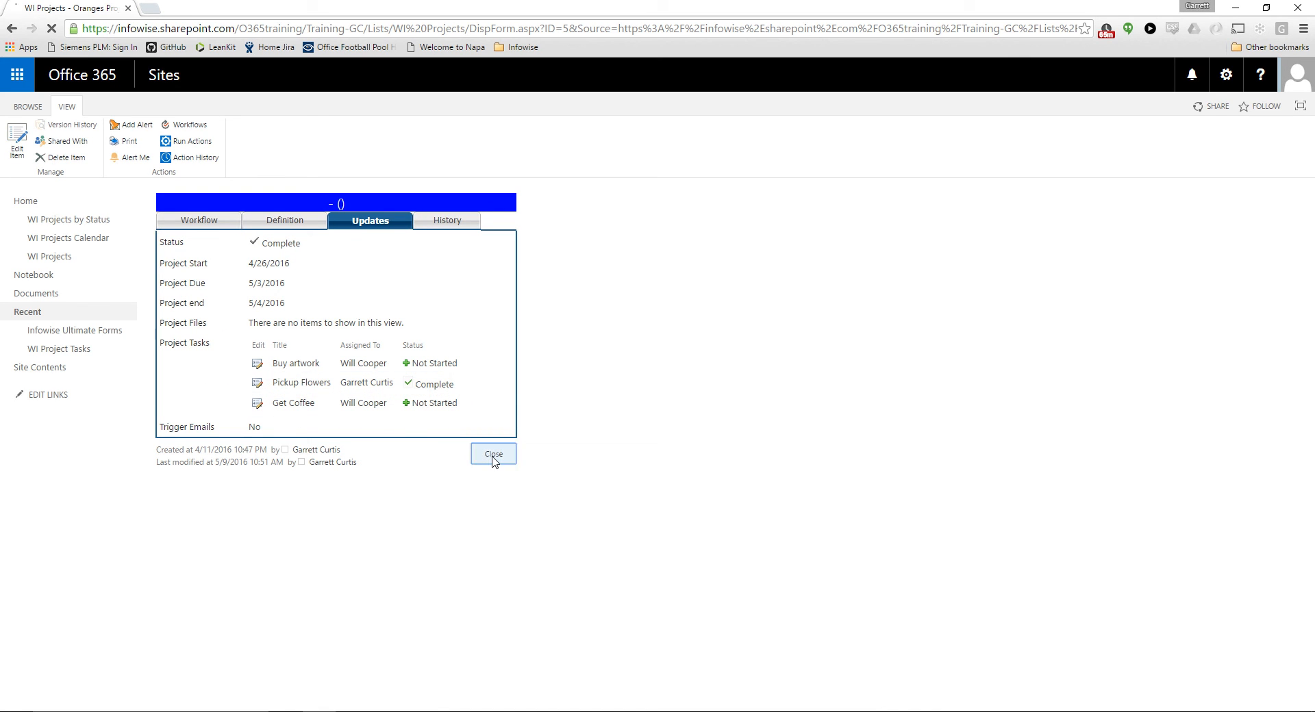
{"action": "left_click", "coordinate": [75, 352]}
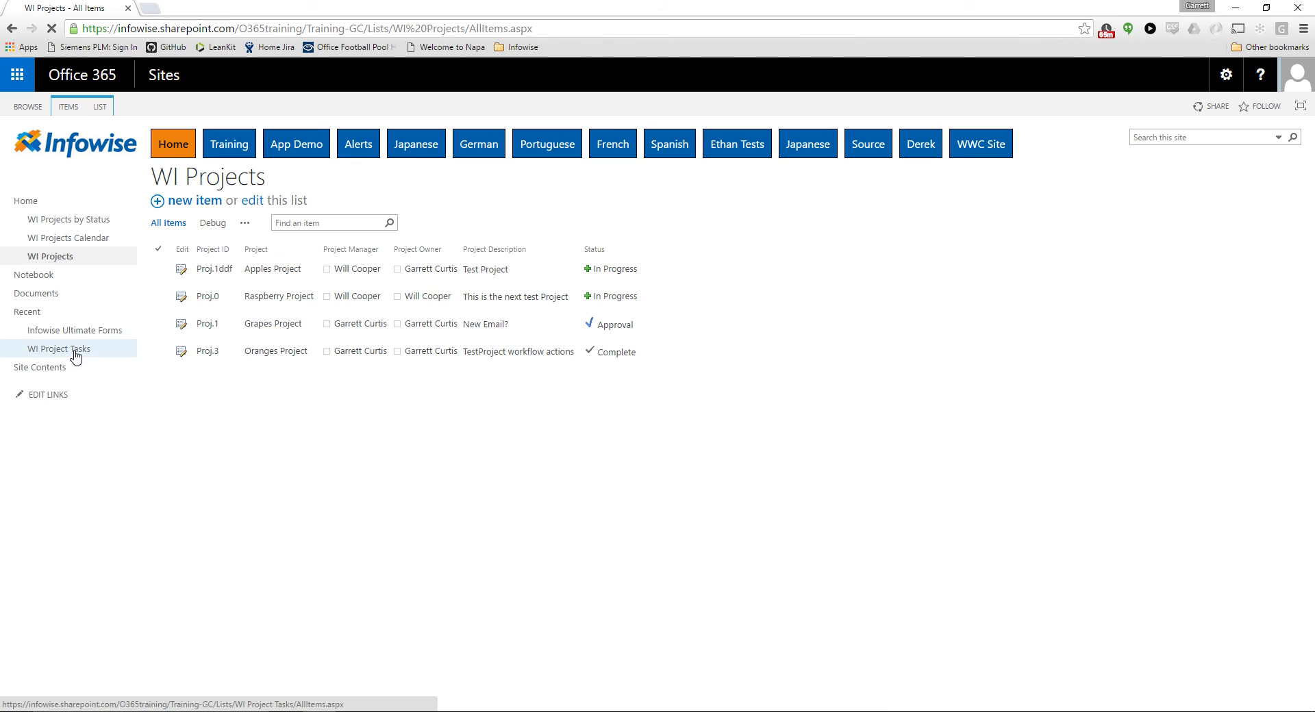
{"action": "left_click", "coordinate": [221, 223]}
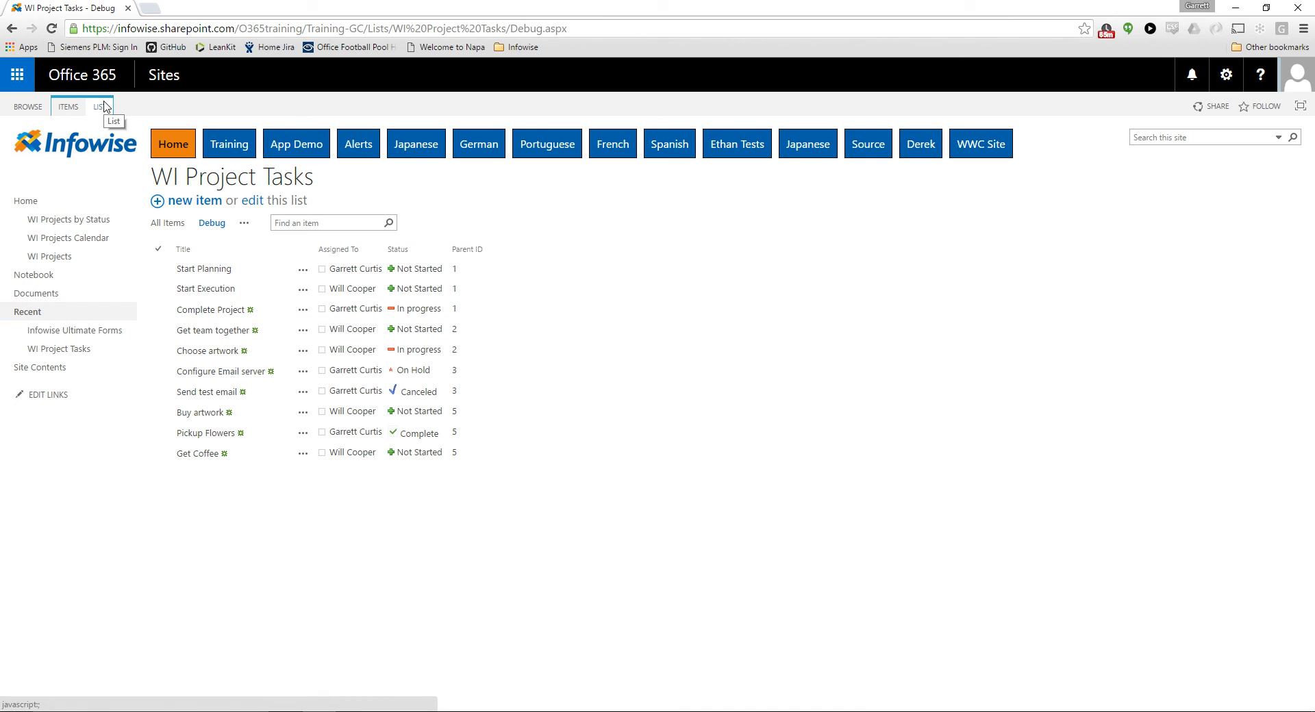
Return to WI Projects and open the Reassociate Project Tasks action for editing in the list's Infowise actions configuration
{"action": "left_click", "coordinate": [85, 255]}
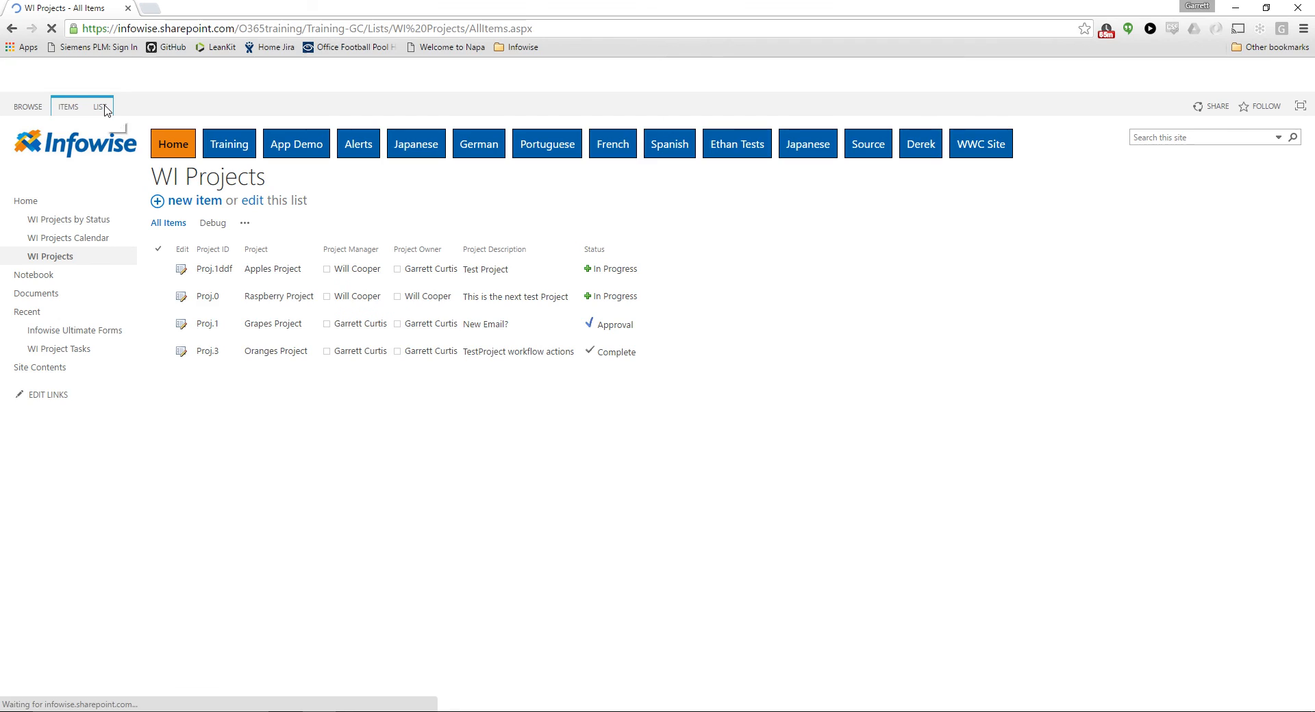
{"action": "left_click", "coordinate": [787, 134]}
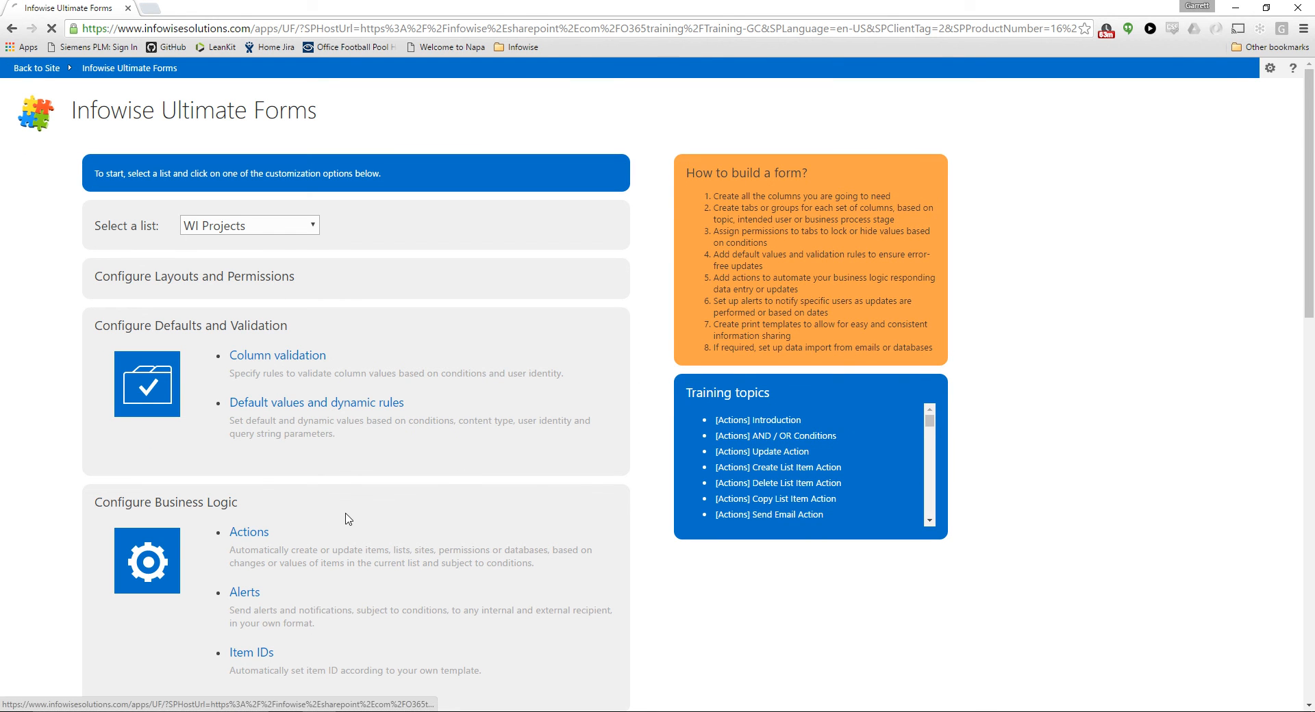
{"action": "left_click", "coordinate": [330, 513]}
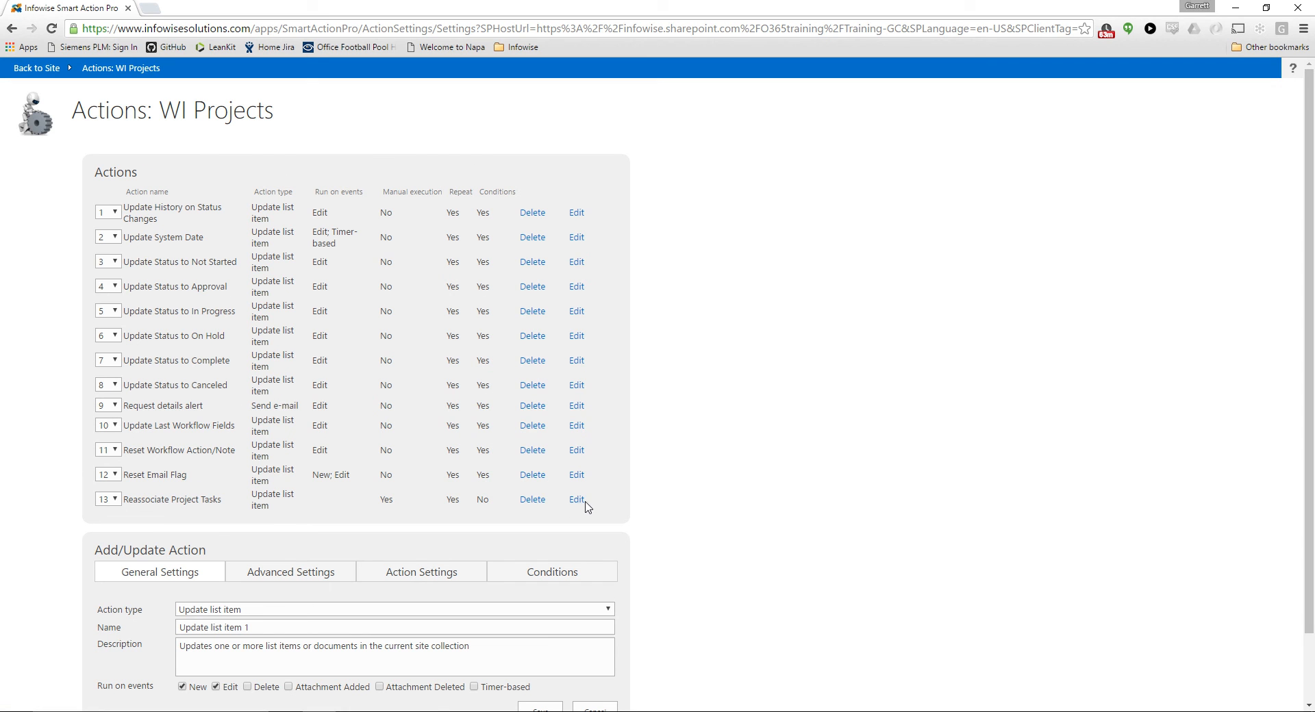
{"action": "left_click", "coordinate": [577, 500]}
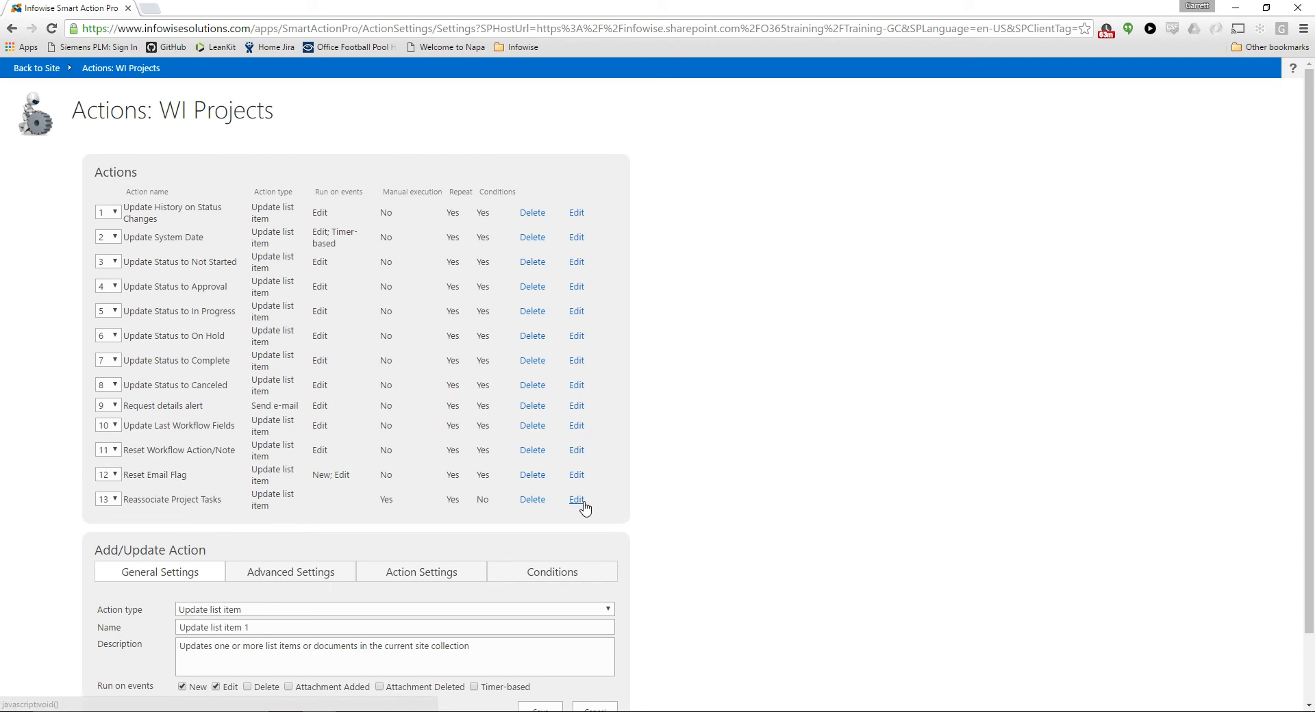
Review the action's values to set, its Parent ID item condition and its general settings, and close the actions configuration without saving
{"action": "scroll", "coordinate": [478, 521], "scroll_direction": "down", "scroll_amount": 1}
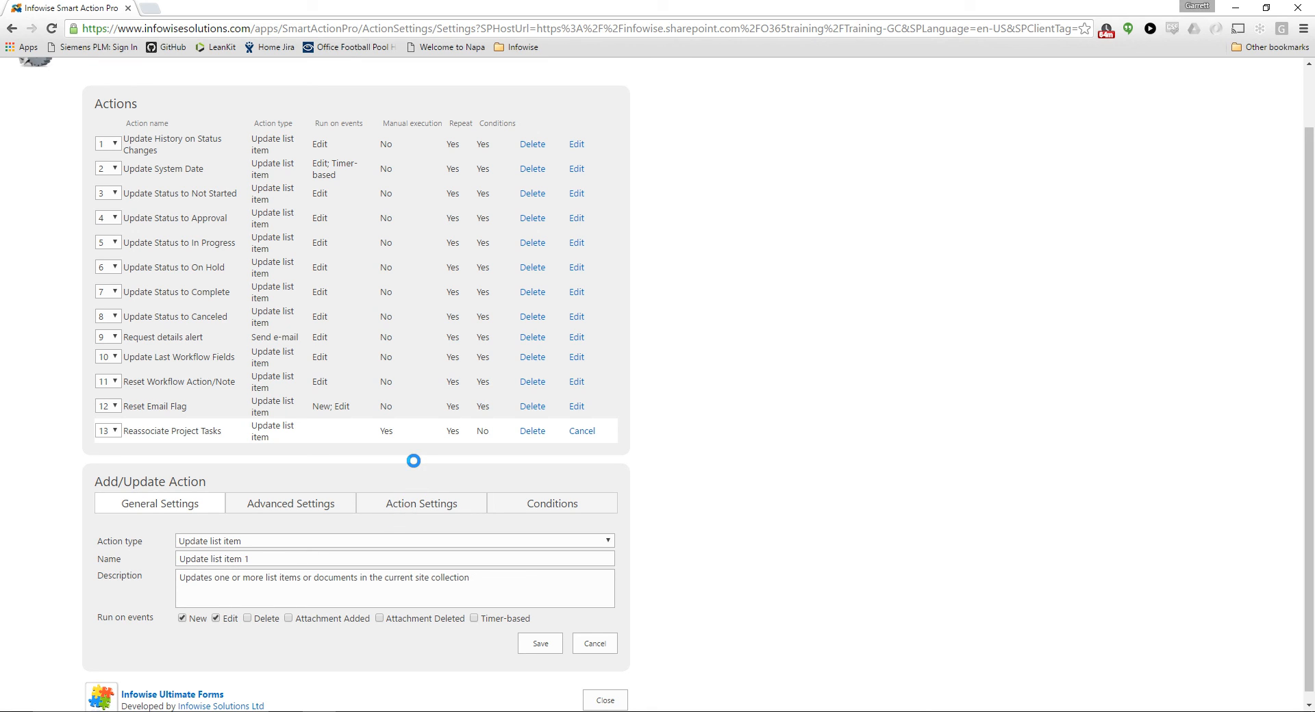
{"action": "left_click", "coordinate": [417, 510]}
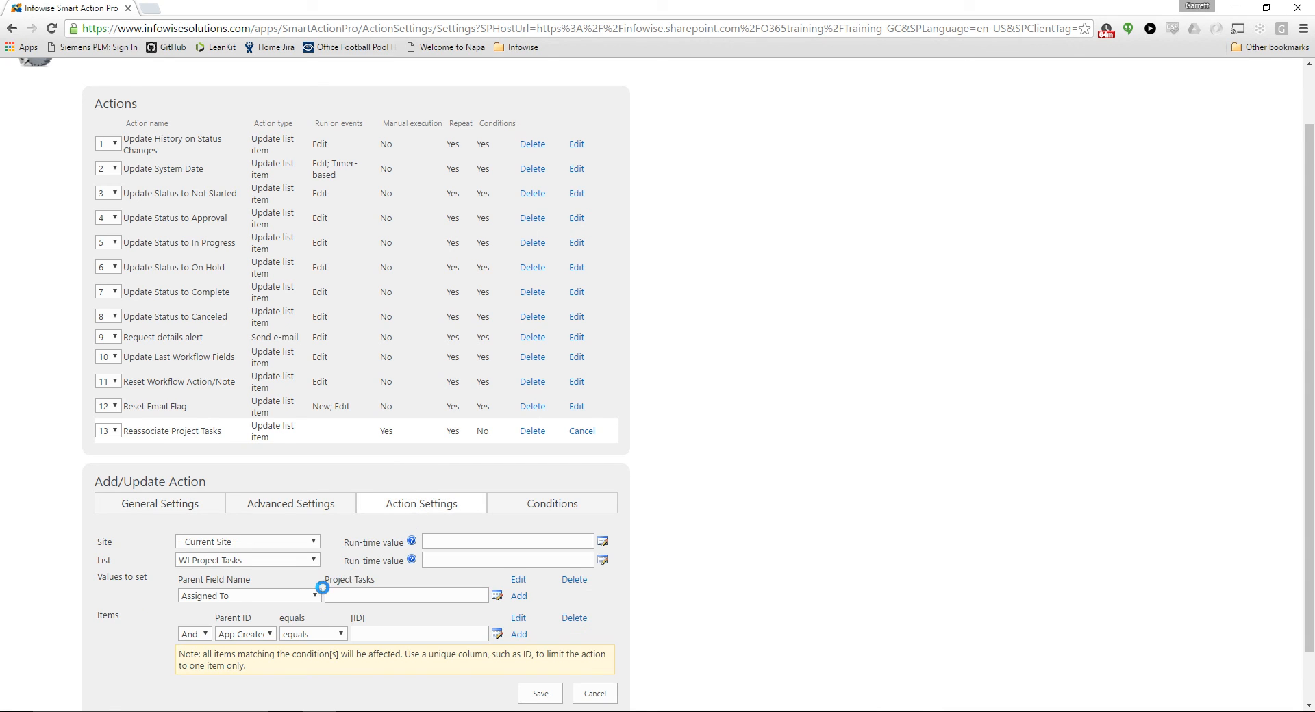
{"action": "scroll", "coordinate": [322, 587], "scroll_direction": "down", "scroll_amount": 1}
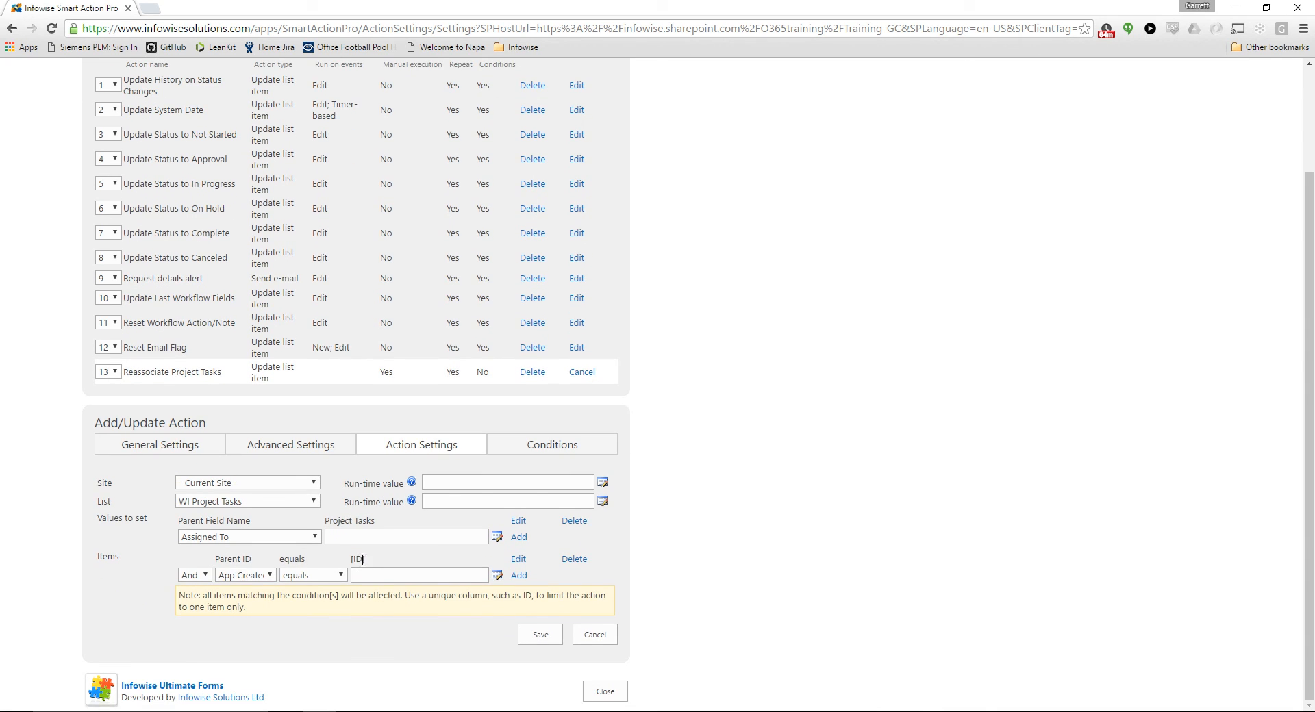
{"action": "left_click_drag", "start_coordinate": [363, 560], "coordinate": [350, 560]}
{"action": "left_click", "coordinate": [176, 446]}
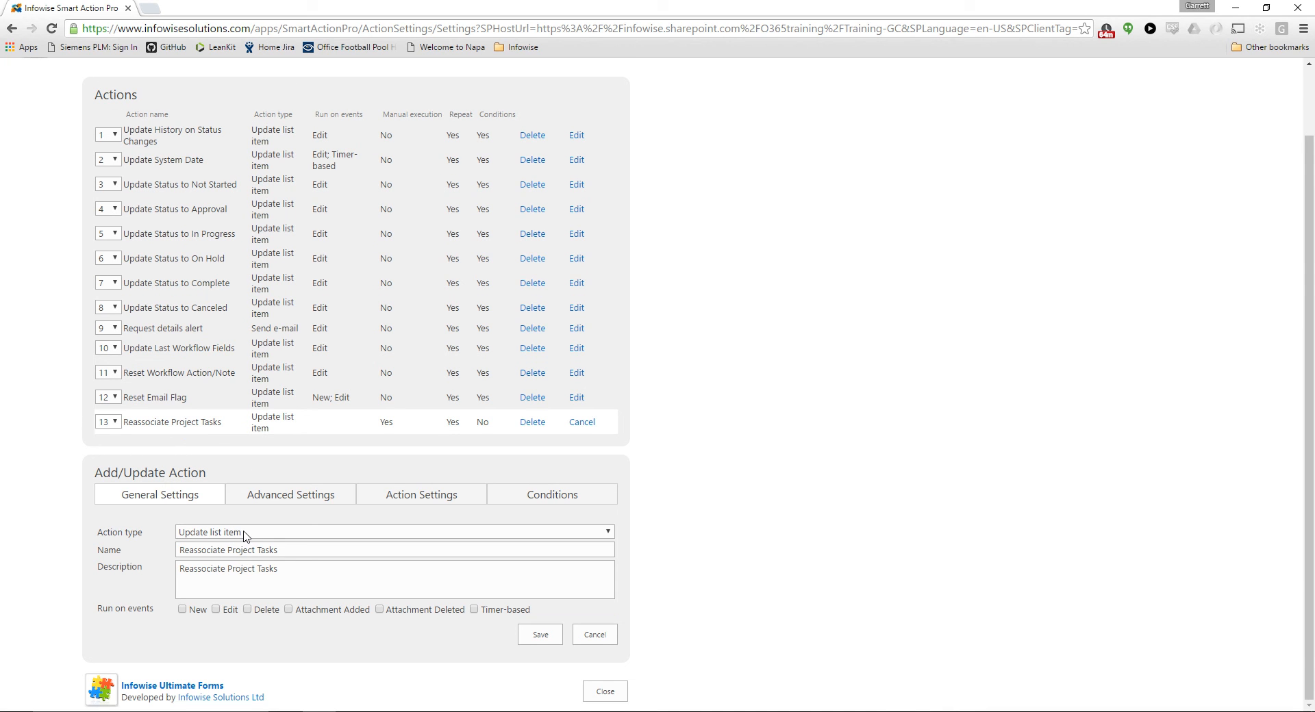
{"action": "left_click", "coordinate": [605, 692]}
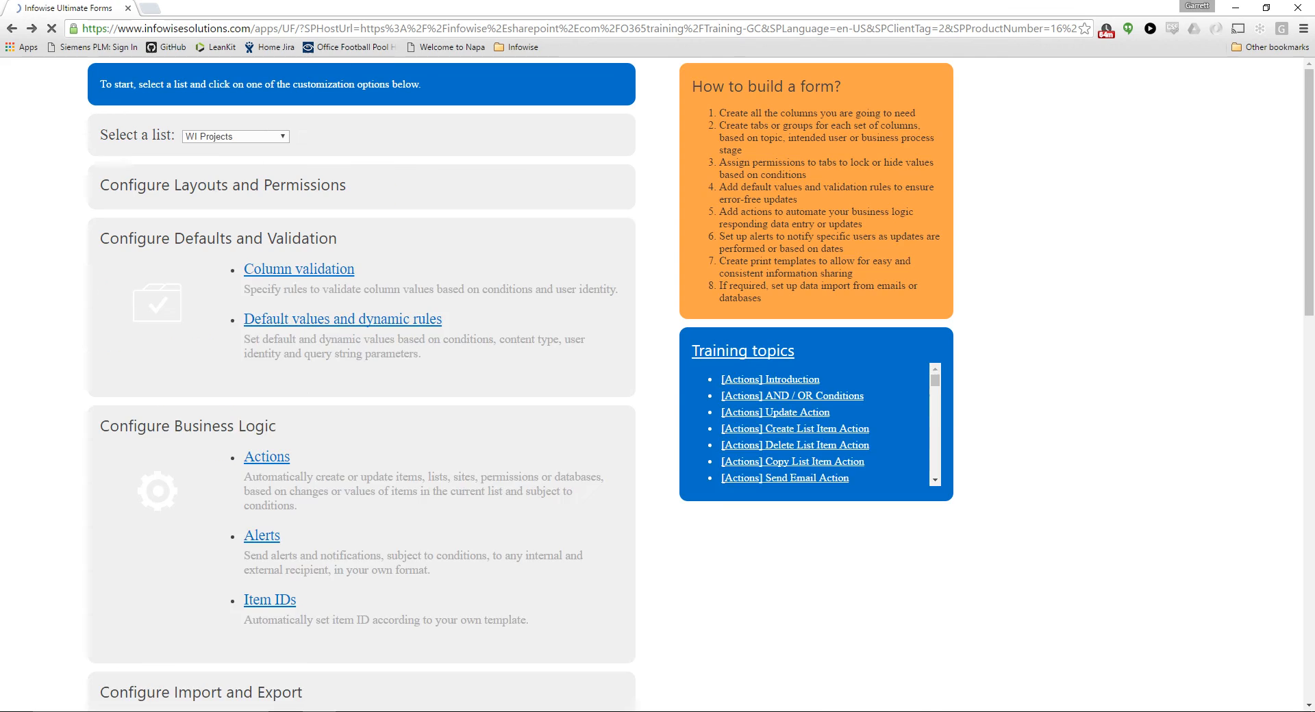